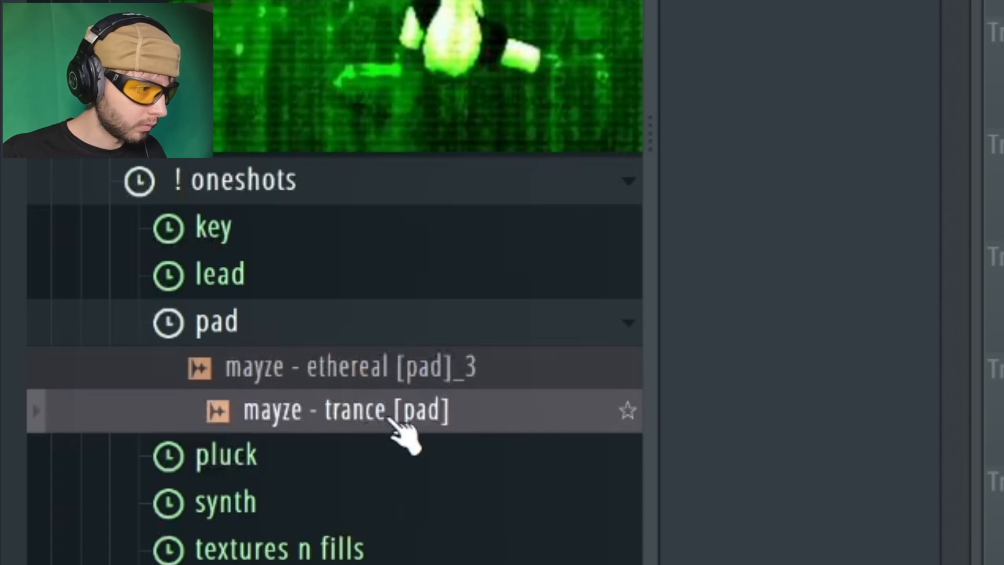
Open the volume envelope settings of the mayze - trance [pad] channel and turn the envelope's release down to zero
click(332, 115)
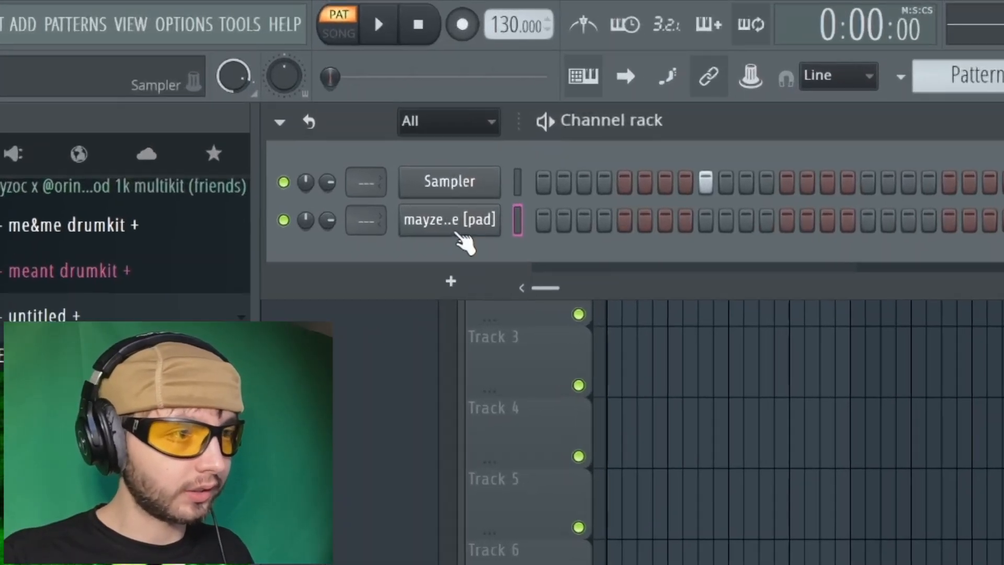
click(321, 119)
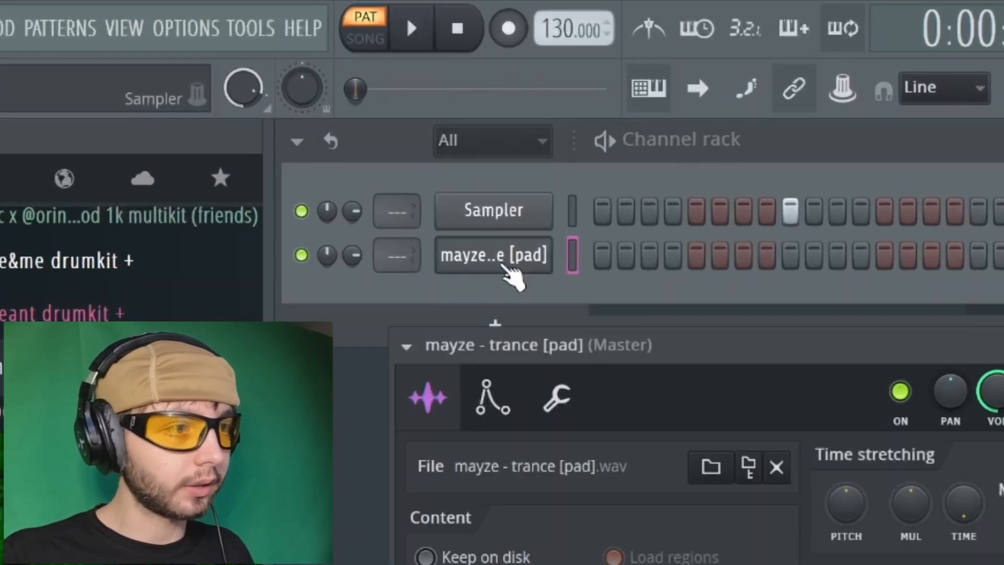
click(496, 287)
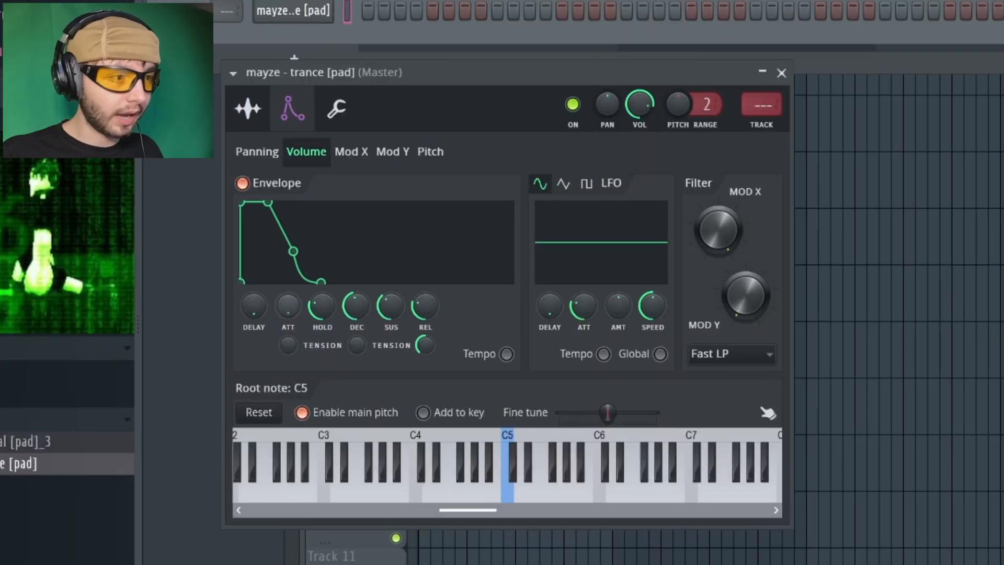
drag(426, 306, 444, 332)
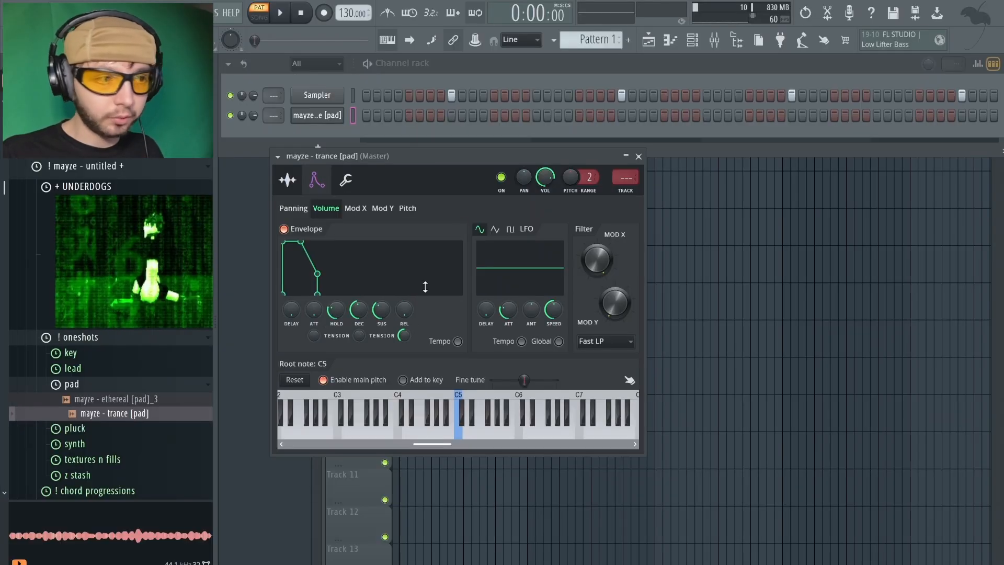
right_click(525, 305)
click(542, 320)
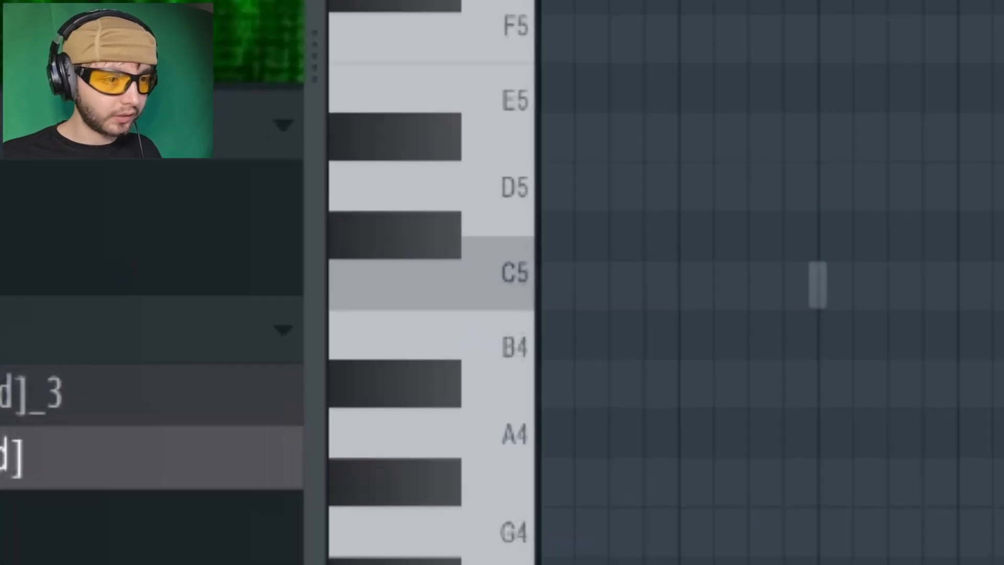
Draw a descending three-note line: G5 from bar 1, D#5 leading up to bar 3, and C5 from bar 3 to bar 5
click(543, 374)
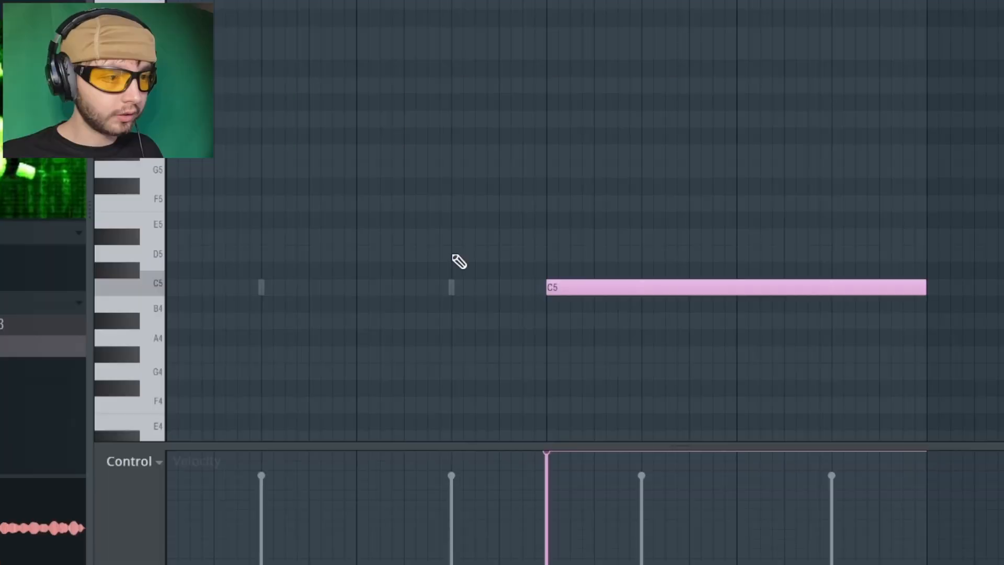
click(459, 351)
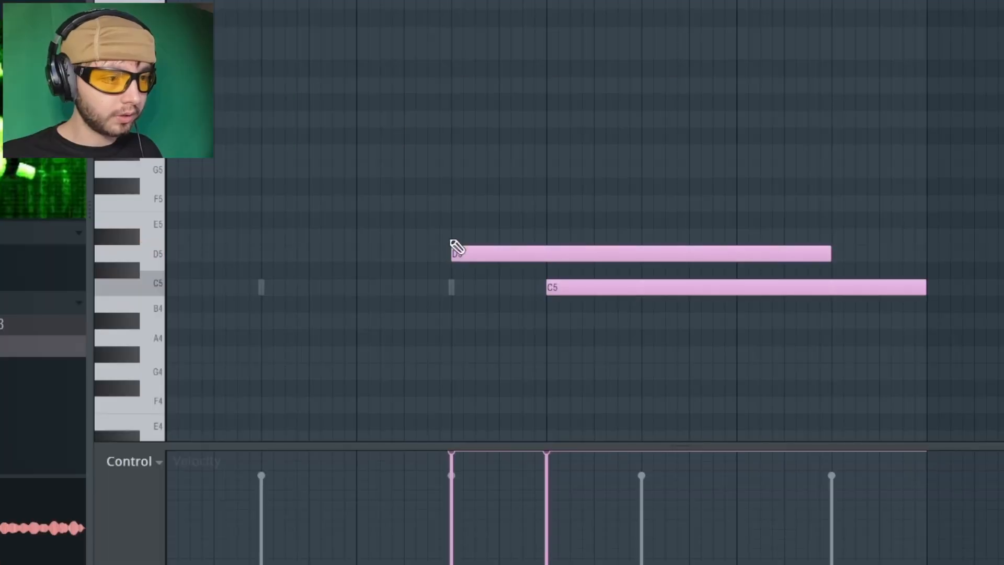
click(484, 339)
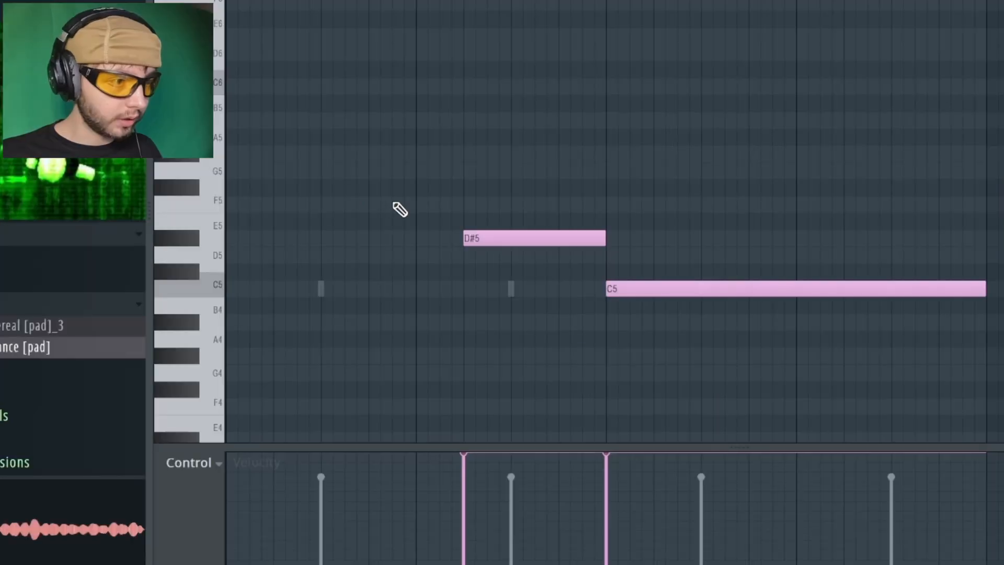
click(395, 315)
click(394, 294)
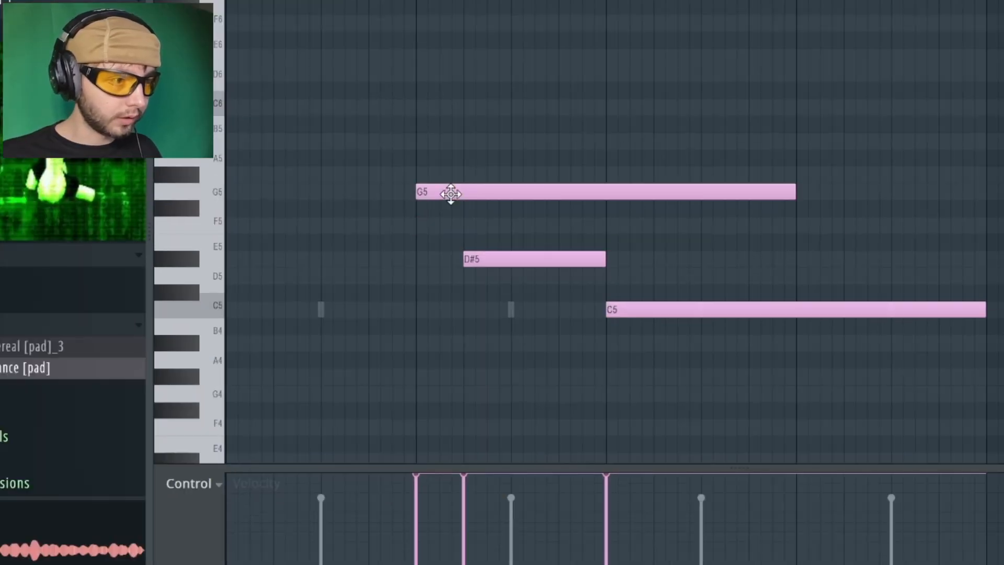
drag(451, 194, 260, 194)
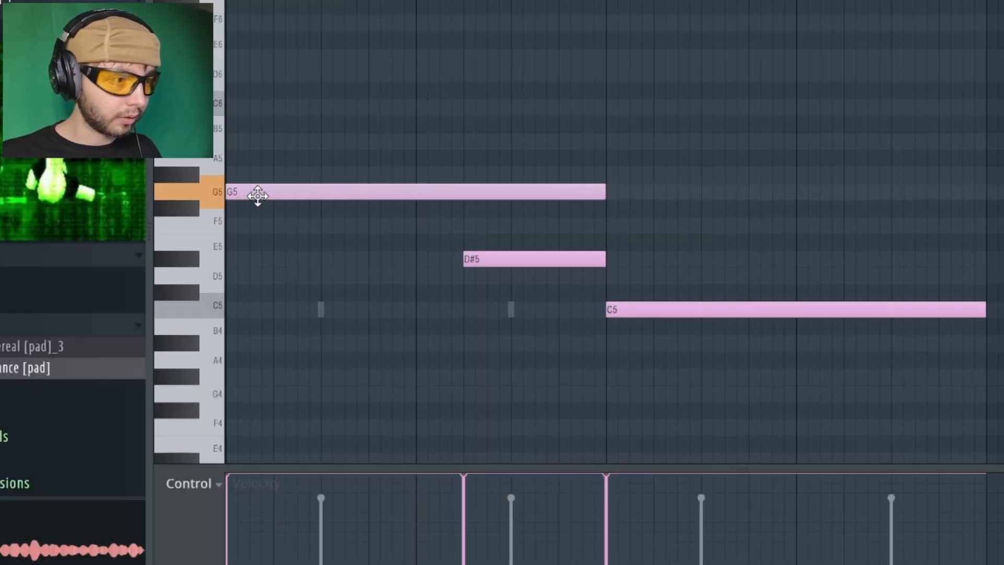
Apply quick legato so each note ends where the following one starts, and play the line back
key(ctrl+l)
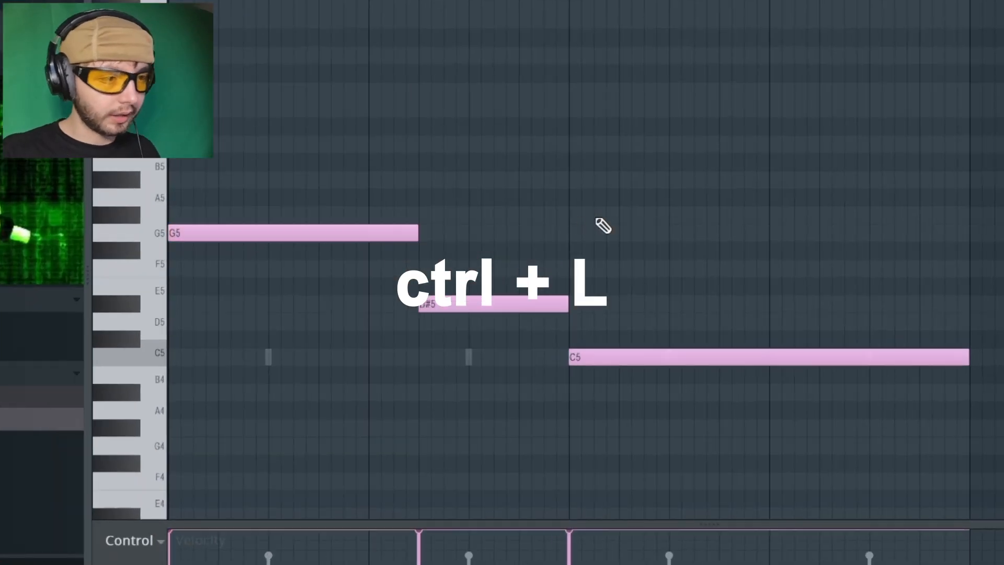
key(space)
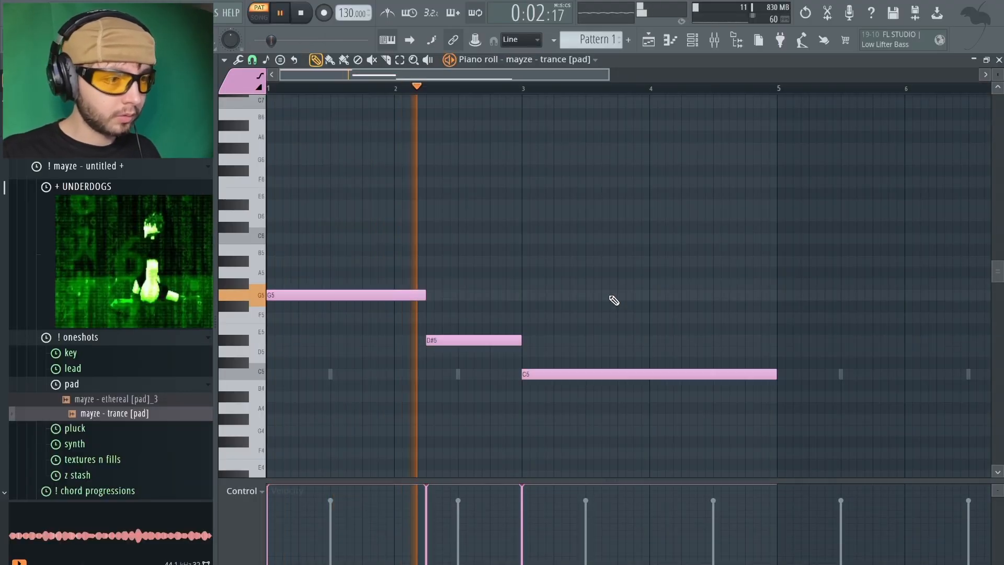
key(space)
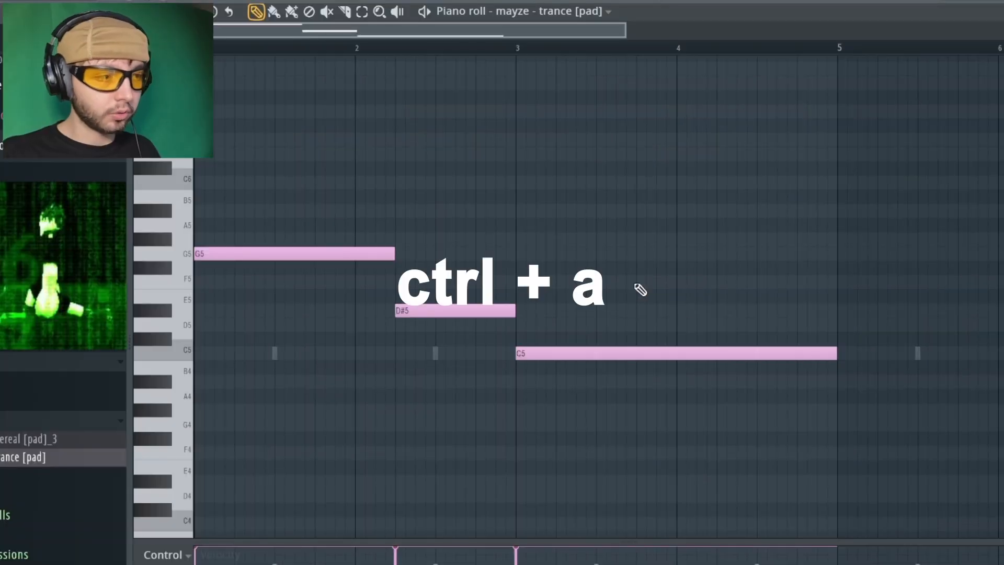
Transpose all three notes down one octave and deselect them
key(ctrl+a)
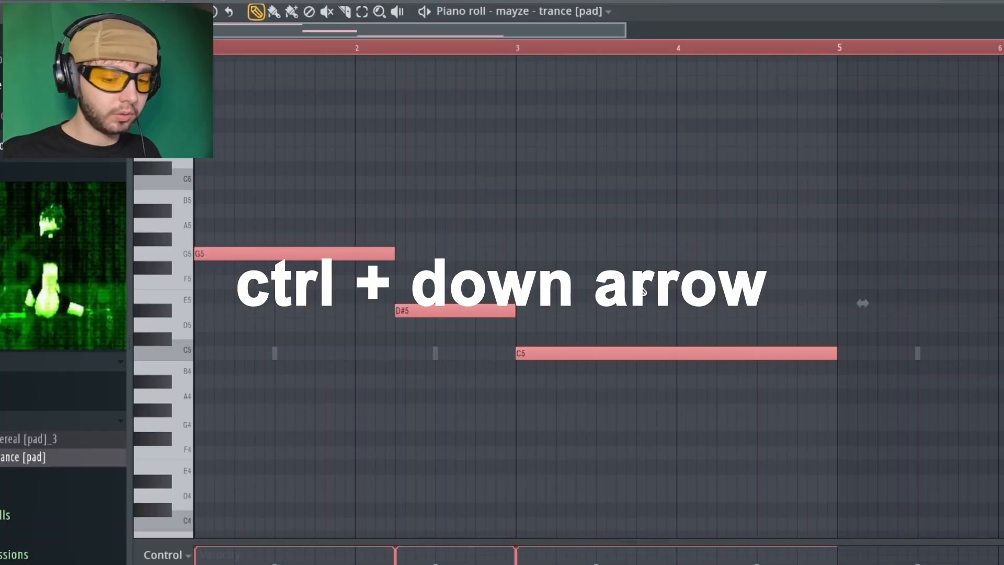
key(ctrl+Down)
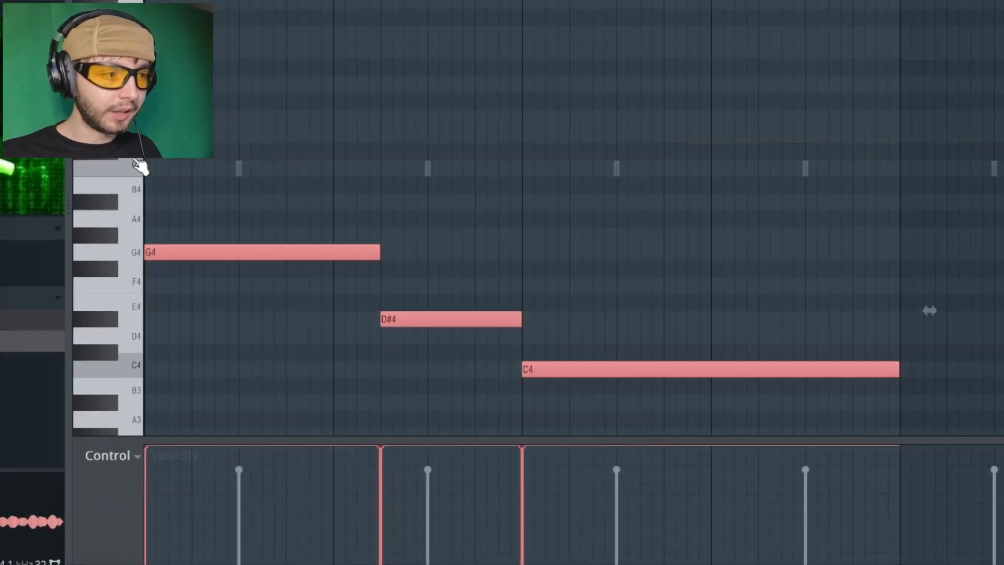
key(ctrl+d)
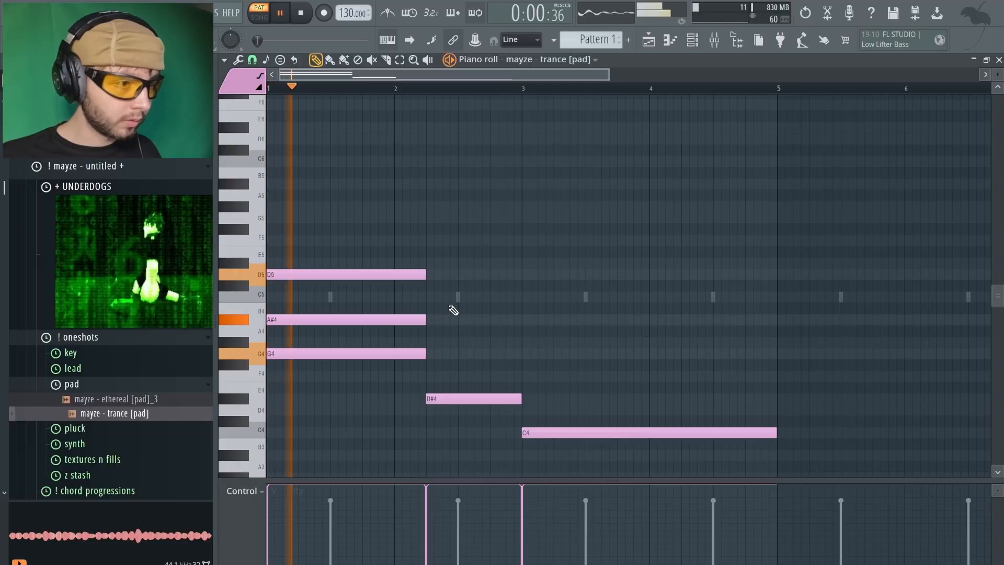
Build the second chord over D#4 by adding G4 and a higher note, each ending at bar 3
click(433, 354)
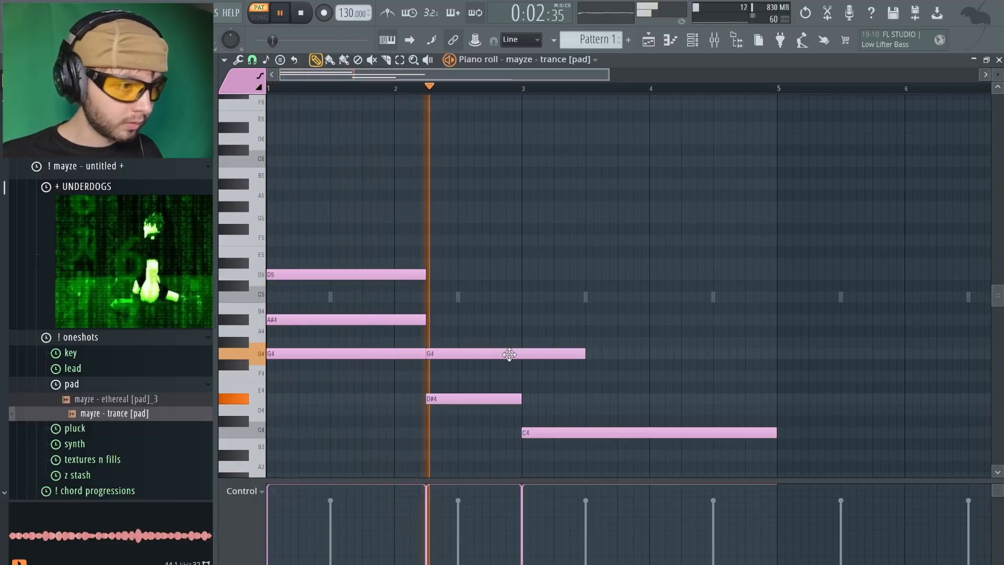
drag(584, 353, 522, 360)
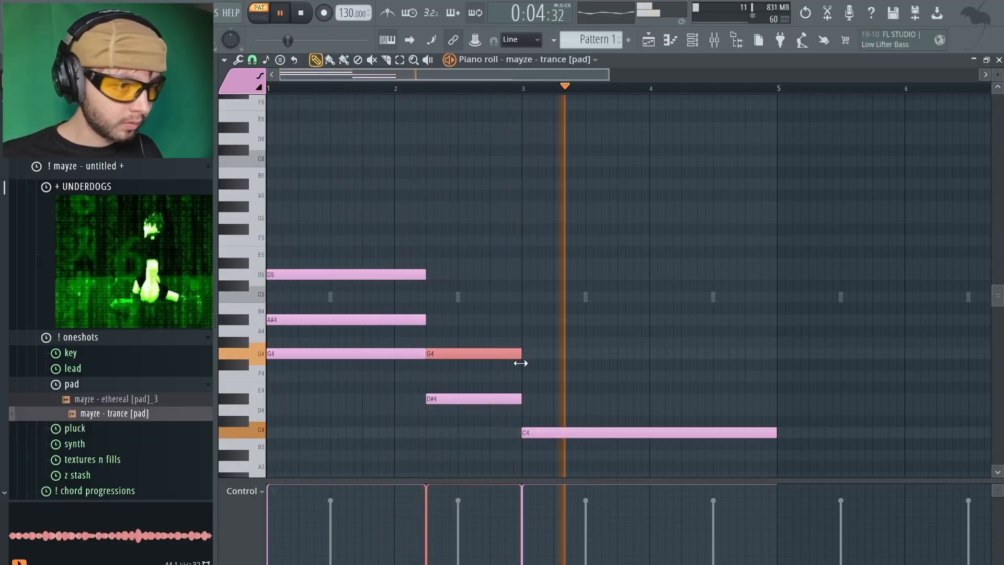
click(455, 318)
drag(455, 318, 425, 291)
Stack D#4, G4 and A#4 over the C4 root from bar 3 to bar 5, and set the second chord's top note to A#4
mouse_move(529, 387)
mouse_down()
mouse_move(518, 377)
mouse_move(525, 397)
mouse_up()
drag(524, 344, 524, 354)
click(526, 319)
drag(523, 293, 780, 424)
drag(460, 298, 459, 322)
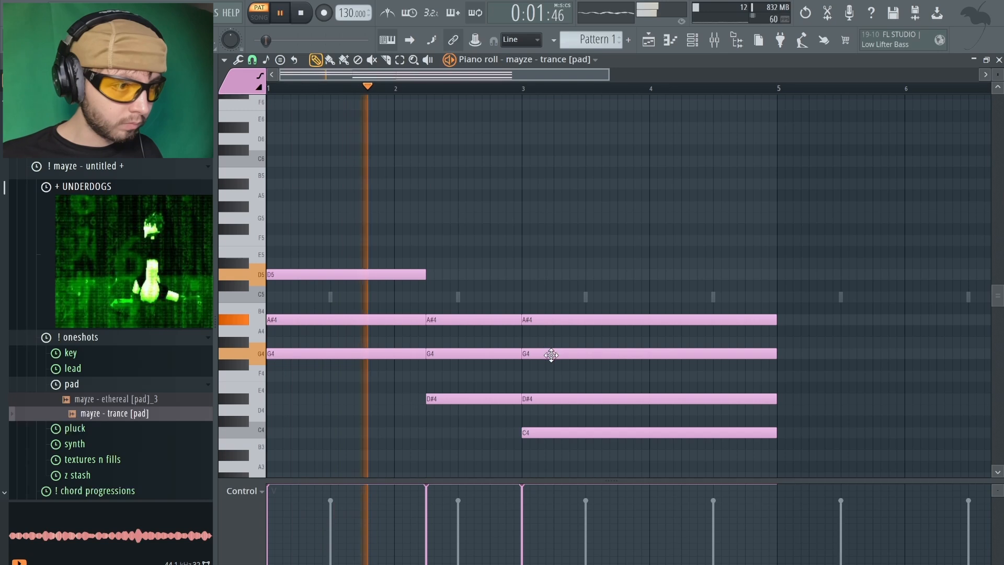
Try G#4 in the third chord, return that note to G4, and raise the second chord's top note to D5
drag(549, 354, 552, 342)
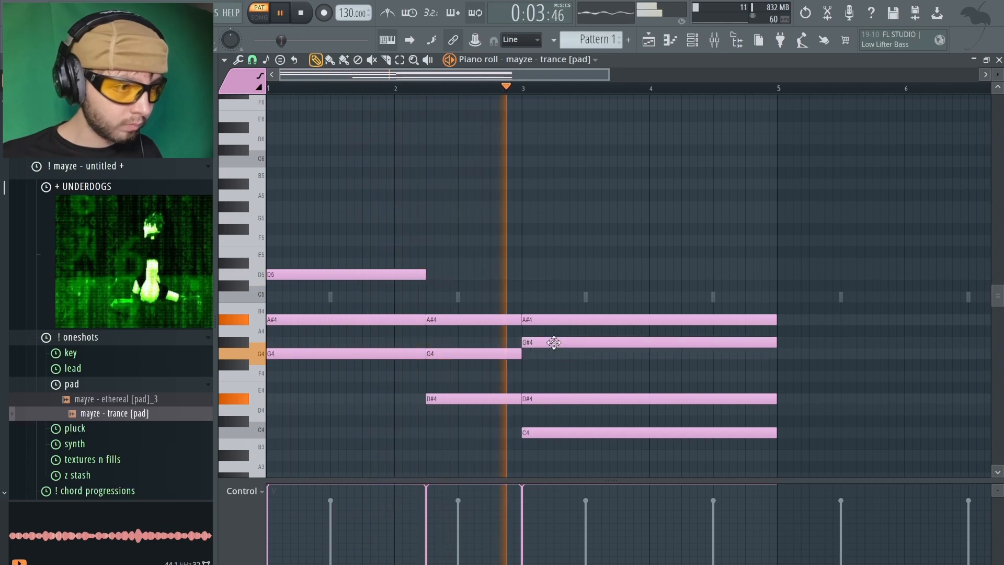
drag(554, 343, 555, 380)
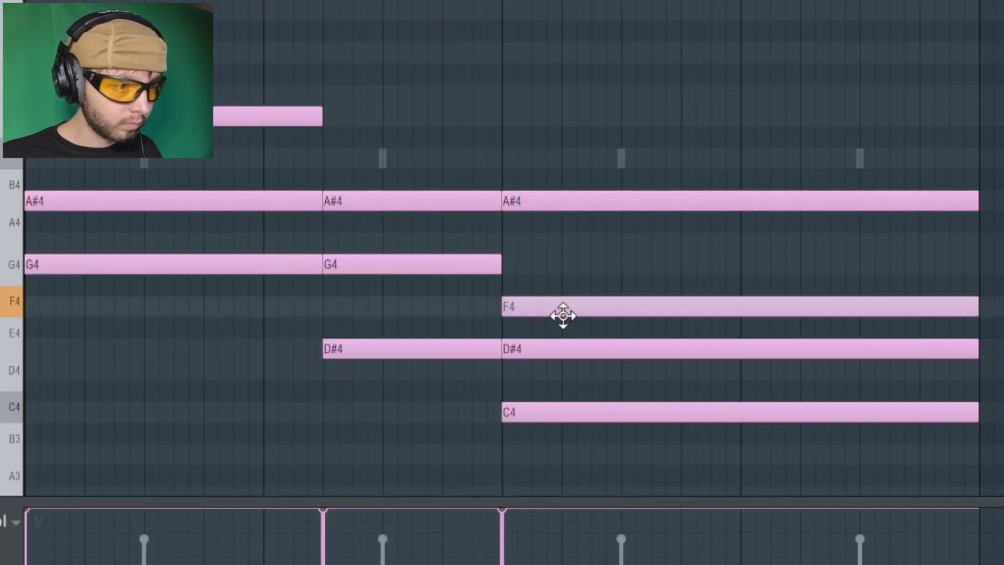
drag(563, 315, 543, 256)
drag(365, 201, 365, 144)
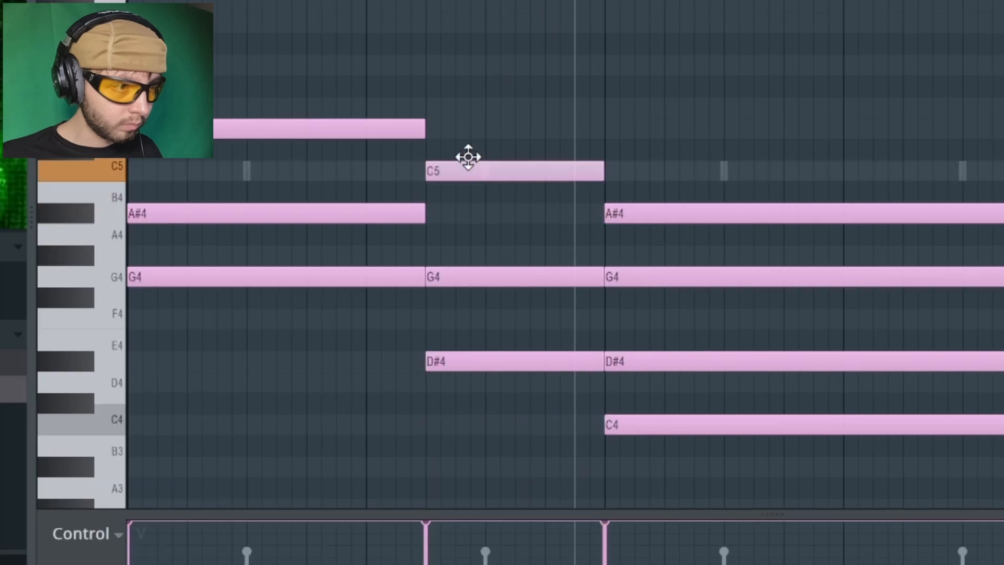
drag(468, 157, 471, 119)
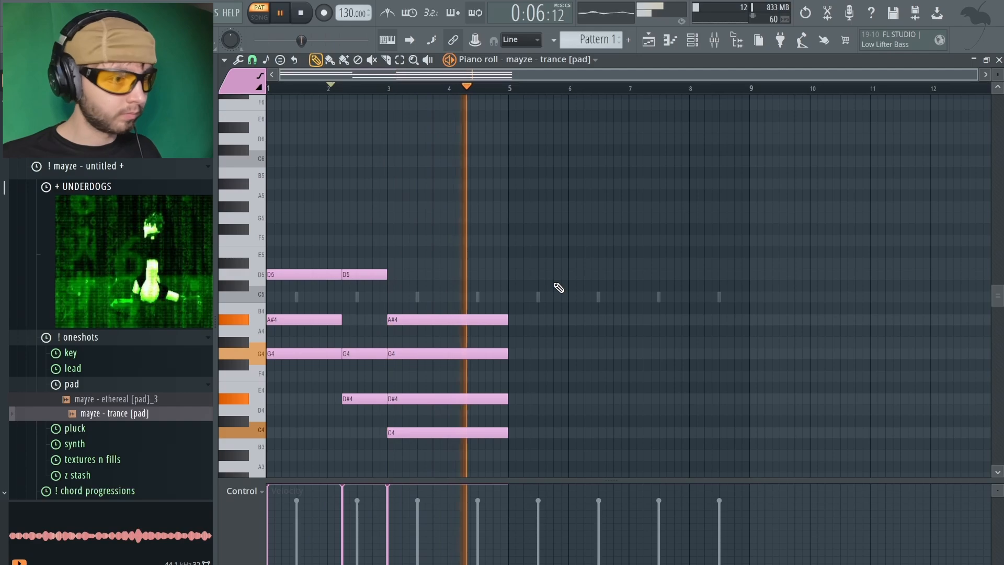
Duplicate the progression into bars 5 to 8 and add a short C5 note ending at bar 3 and another at bar 7
key(ctrl+b)
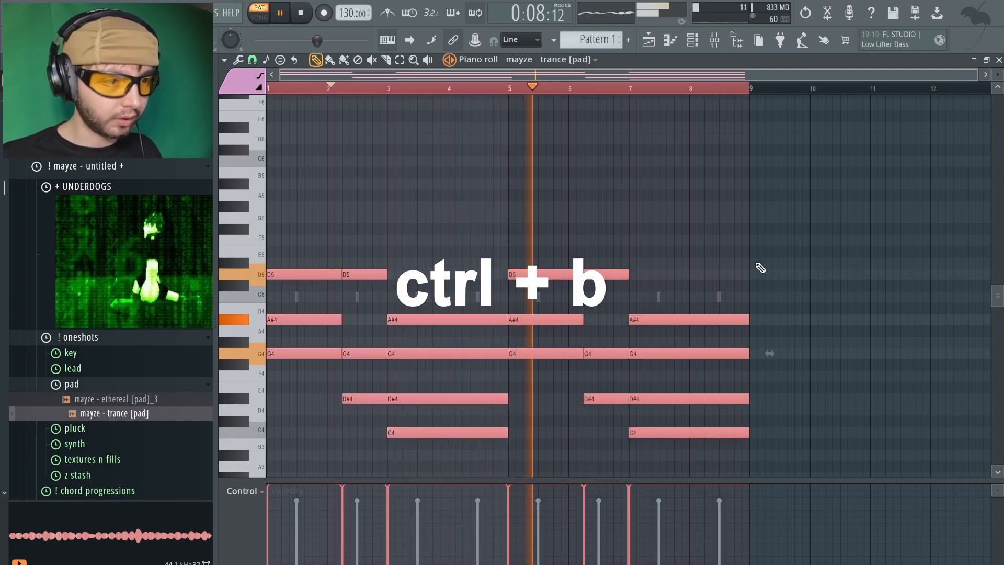
click(359, 295)
click(376, 225)
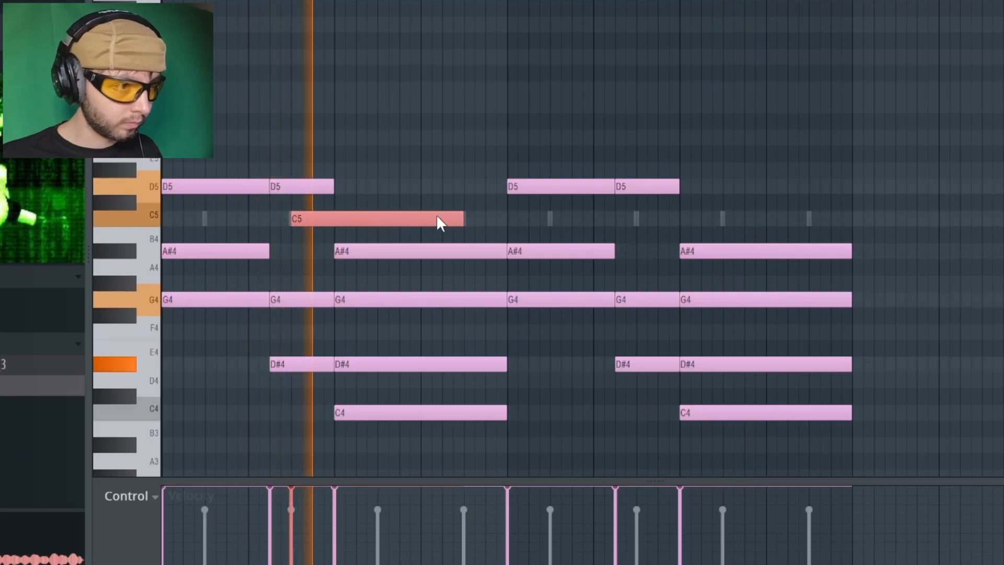
drag(462, 211, 334, 212)
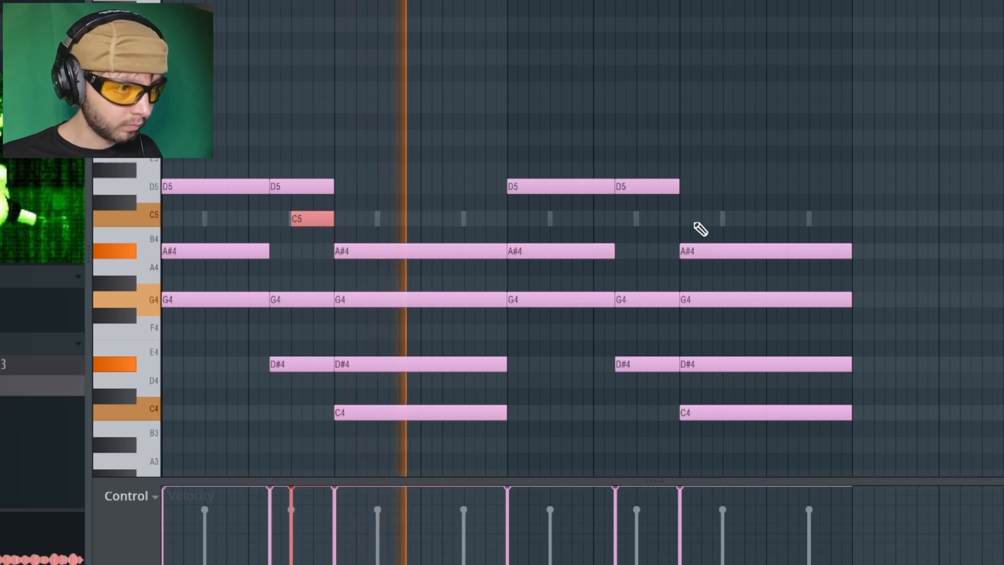
click(637, 218)
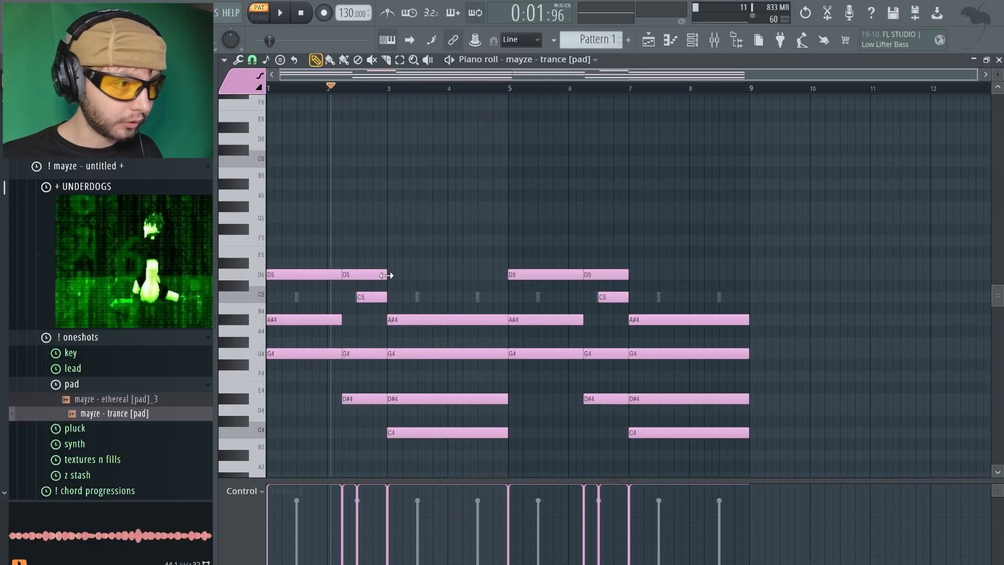
Change the D5 note of the first pass's second chord to the blue note color
drag(379, 235, 373, 304)
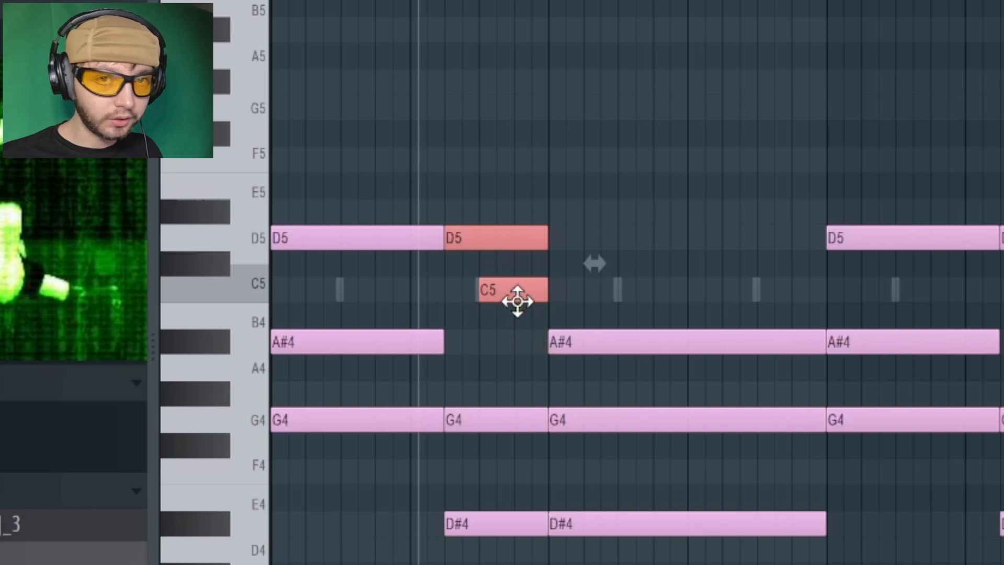
ctrl+click(421, 257)
double_click(505, 249)
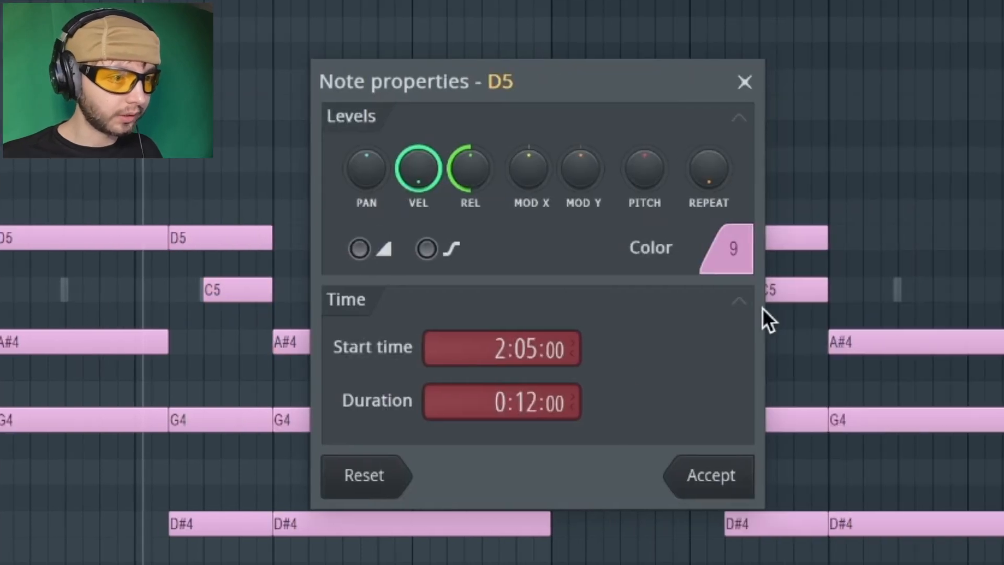
click(746, 261)
click(787, 294)
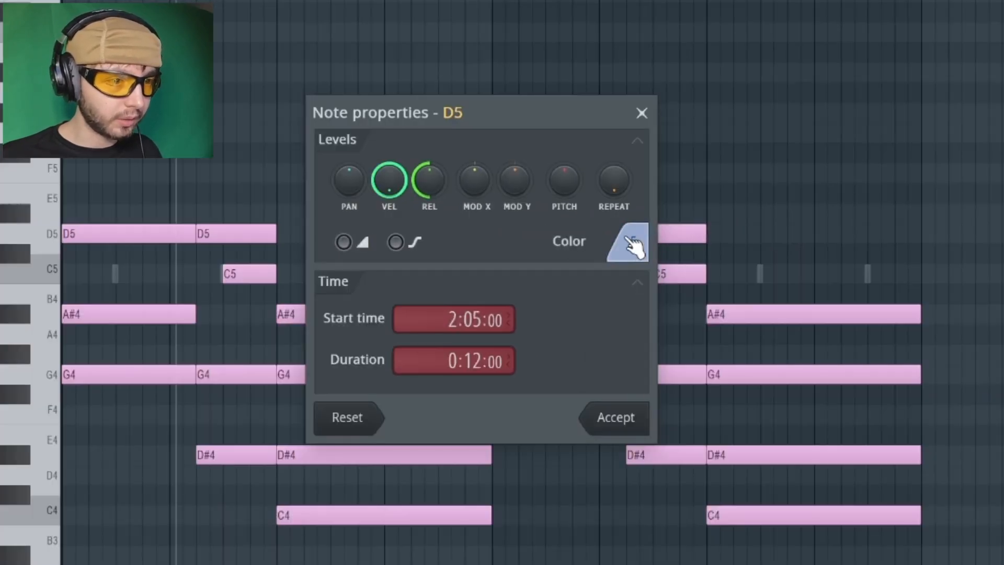
click(625, 402)
Turn the short C5 note before bar 3 into a slide note with color 5, and play the result back
double_click(256, 273)
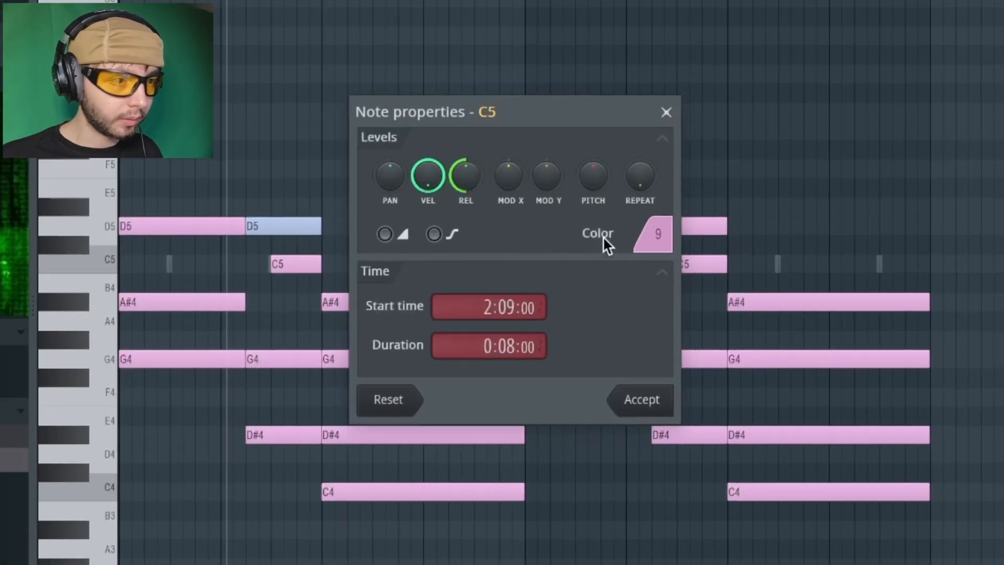
click(654, 234)
click(690, 265)
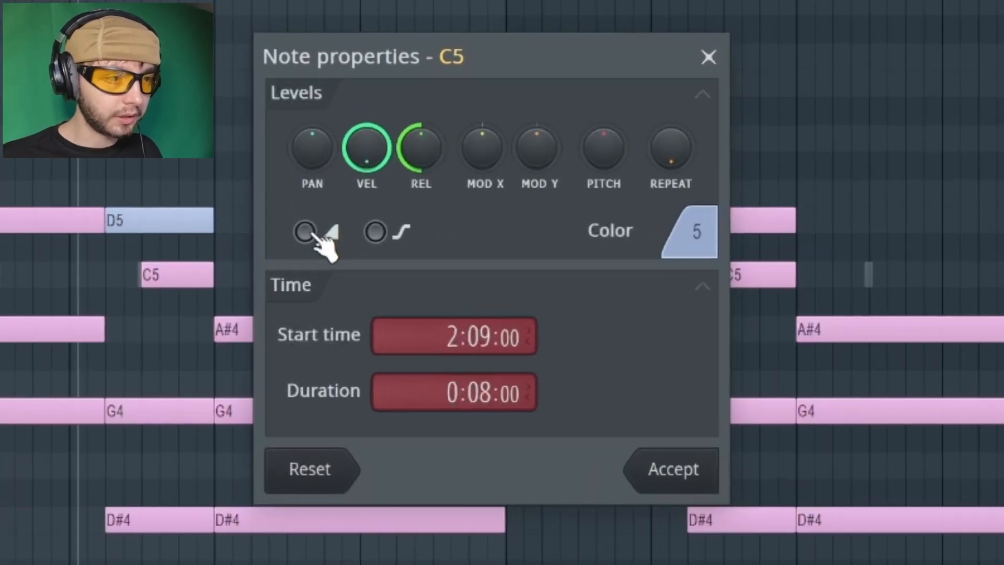
click(306, 233)
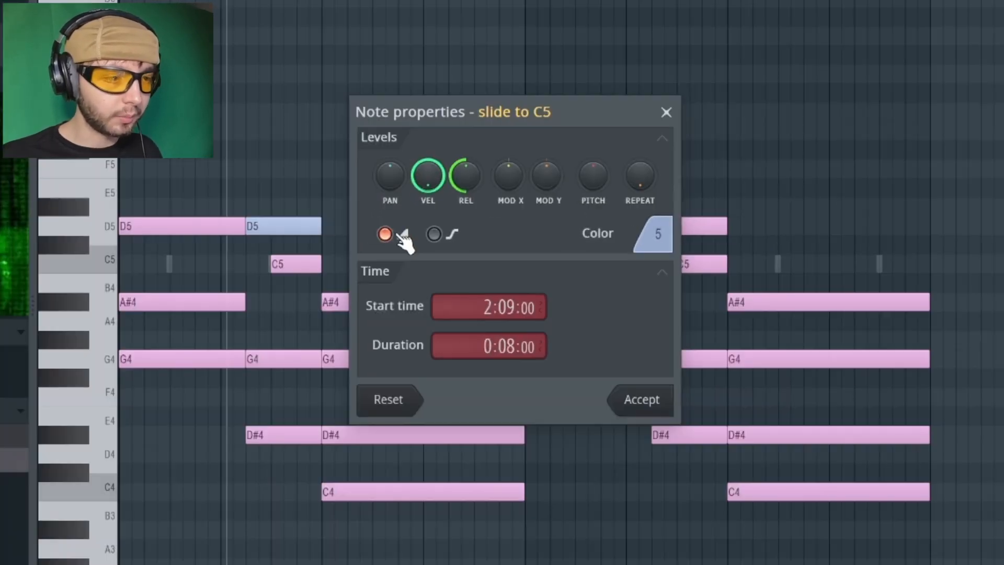
click(654, 412)
key(space)
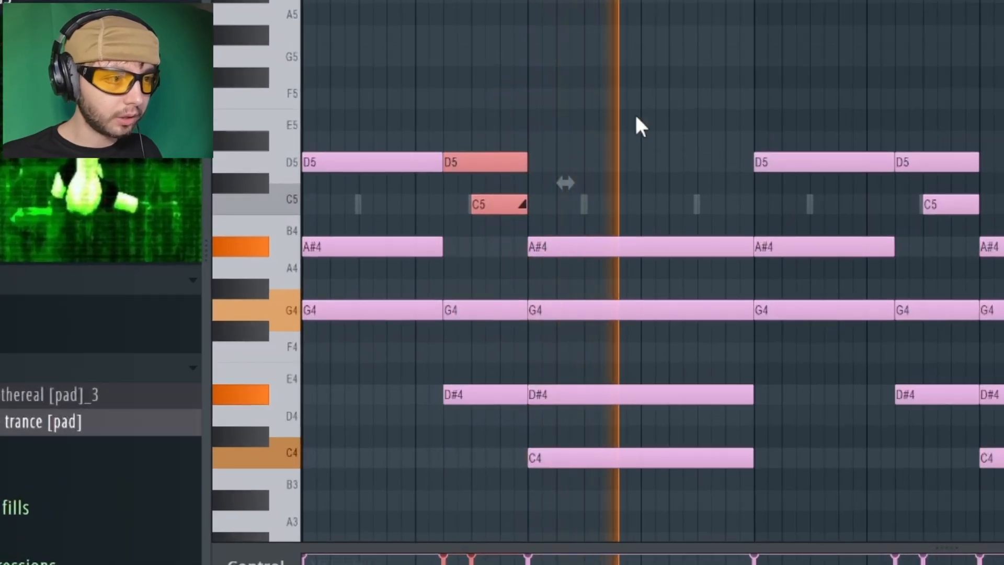
key(space)
Lower the slide note before bar 3 to A#4 and add a short C5 note ending at bar 5
drag(498, 204, 502, 243)
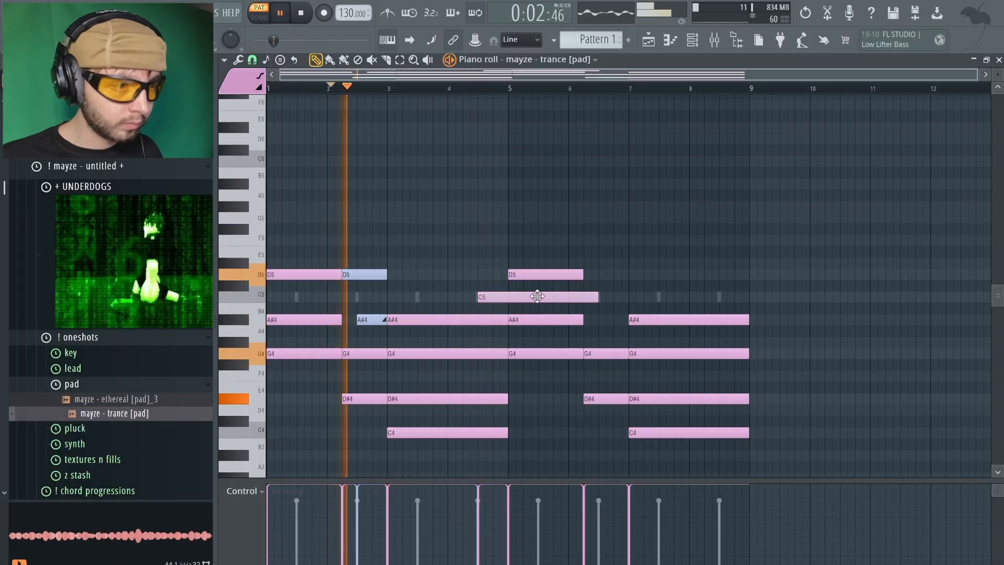
ctrl+click(537, 296)
drag(598, 296, 502, 321)
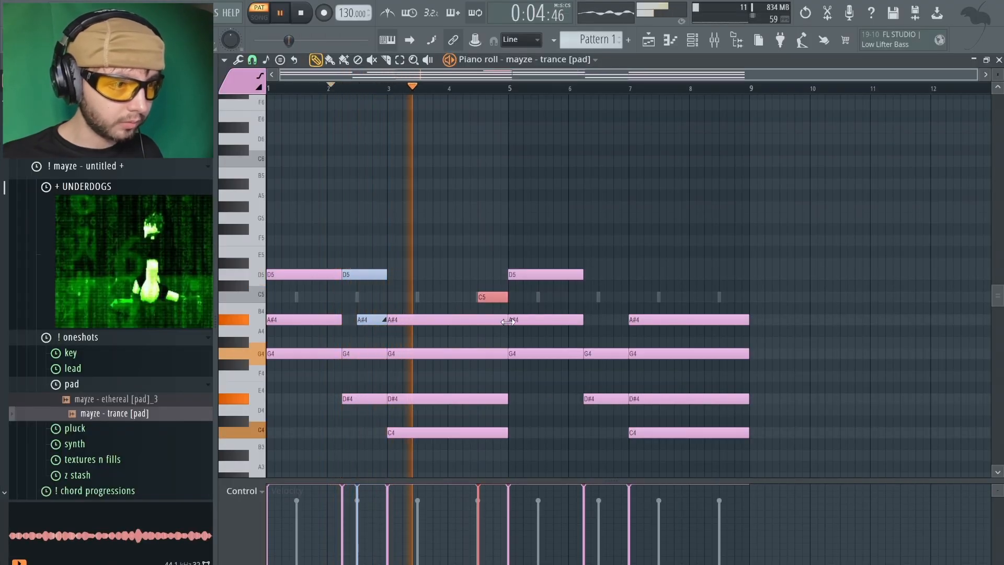
Copy the blue D5 and its A#4 slide note to the second pass before bar 7, and the short C5 to end at bar 9
drag(369, 259, 376, 333)
ctrl+shift+click(491, 297)
mouse_move(487, 296)
mouse_down()
mouse_move(824, 292)
mouse_move(738, 293)
mouse_up()
ctrl+click(690, 238)
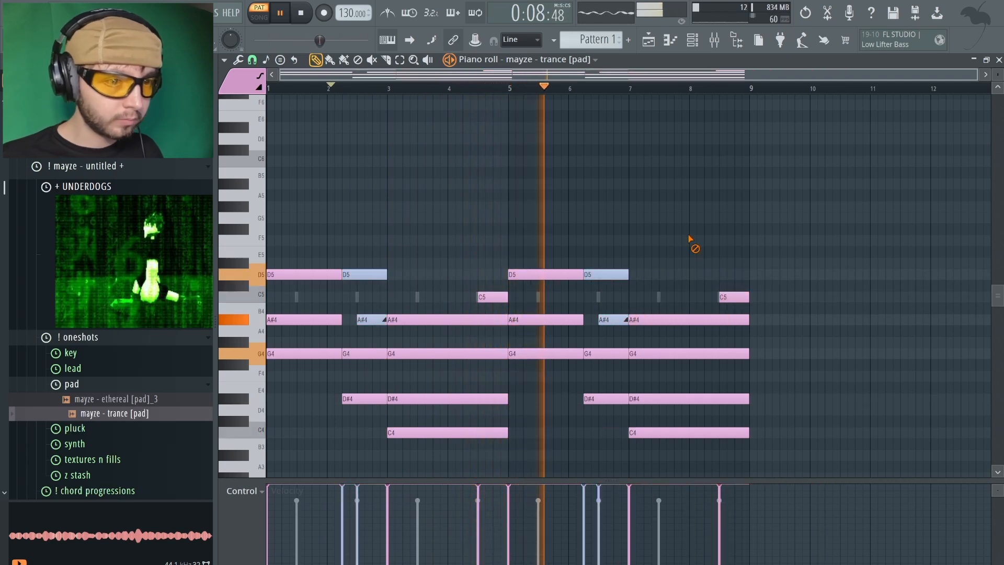
Copy the first chord's A#4 and the second chord's G4 up one octave as top melody notes A#5 and G5
key(ctrl+a)
ctrl+click(702, 235)
ctrl+click(302, 319)
key(ctrl+Up)
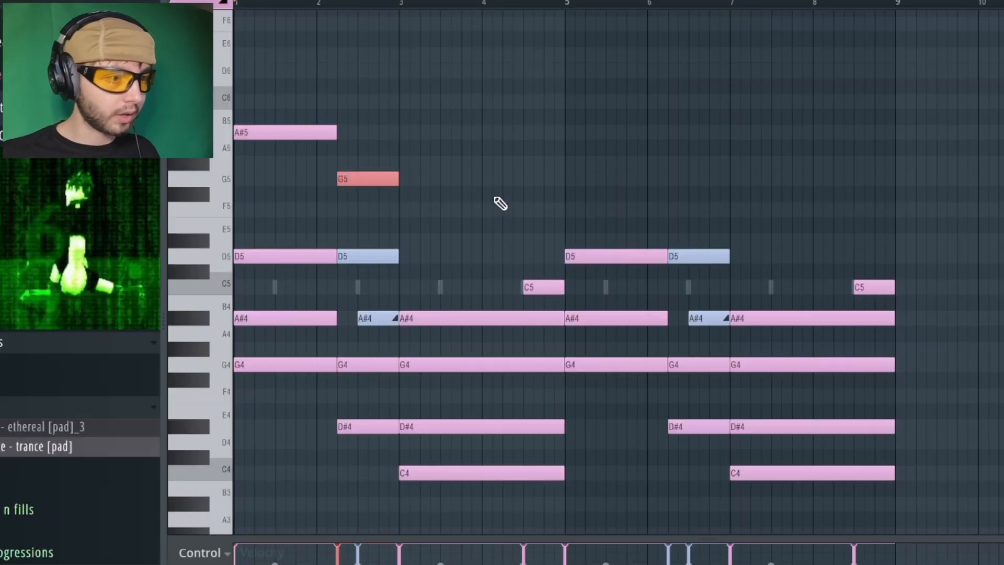
Copy the third chord's D#4 up one octave to D#5 and clear the note selection
ctrl+click(453, 431)
key(ctrl+c)
key(ctrl+v)
key(ctrl+Up)
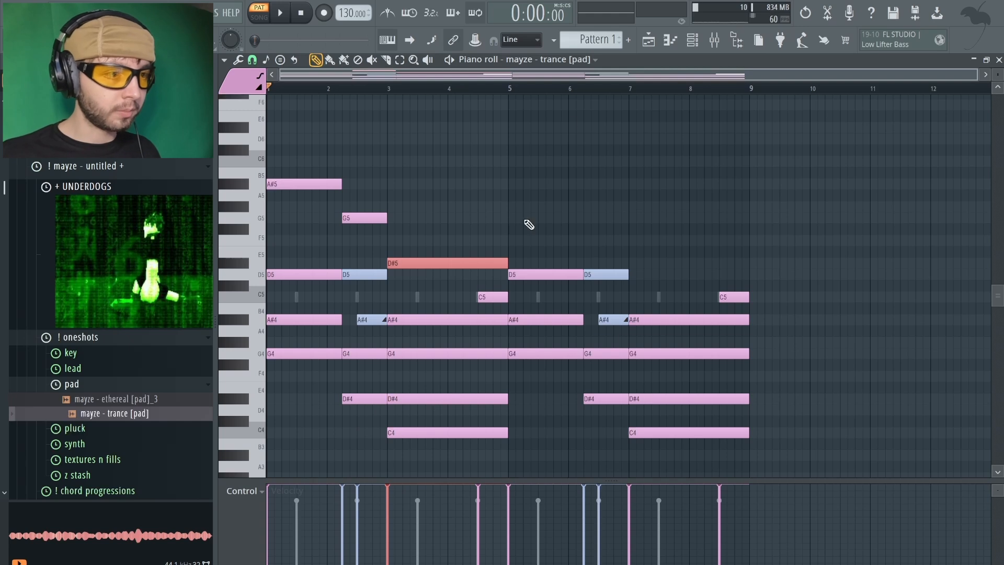
key(ctrl+a)
key(ctrl+d)
key(ctrl+a)
key(ctrl+d)
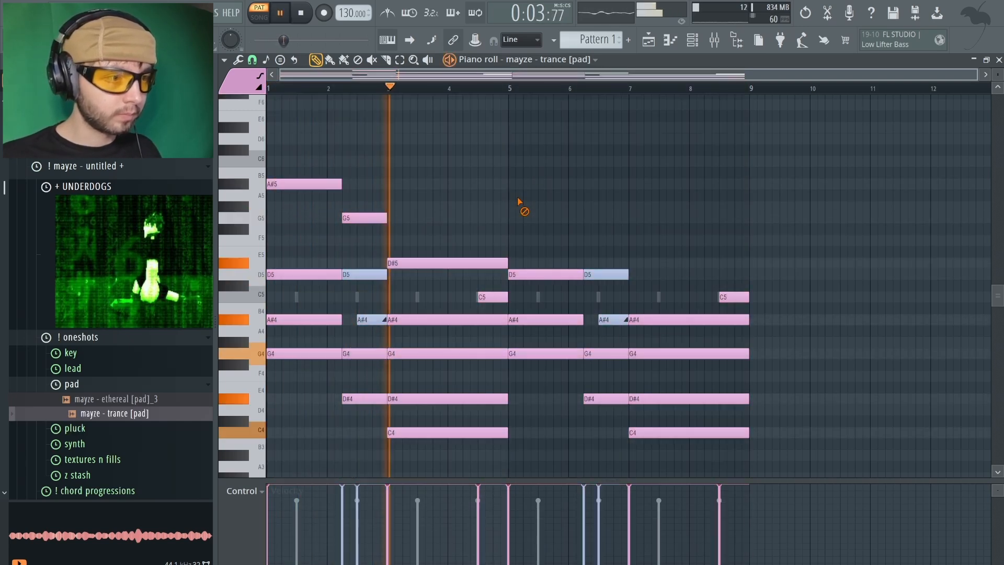
Lower the third chord's D#5 to D5 and change the D#4 at bar 7 to D5 to match
drag(422, 263, 422, 274)
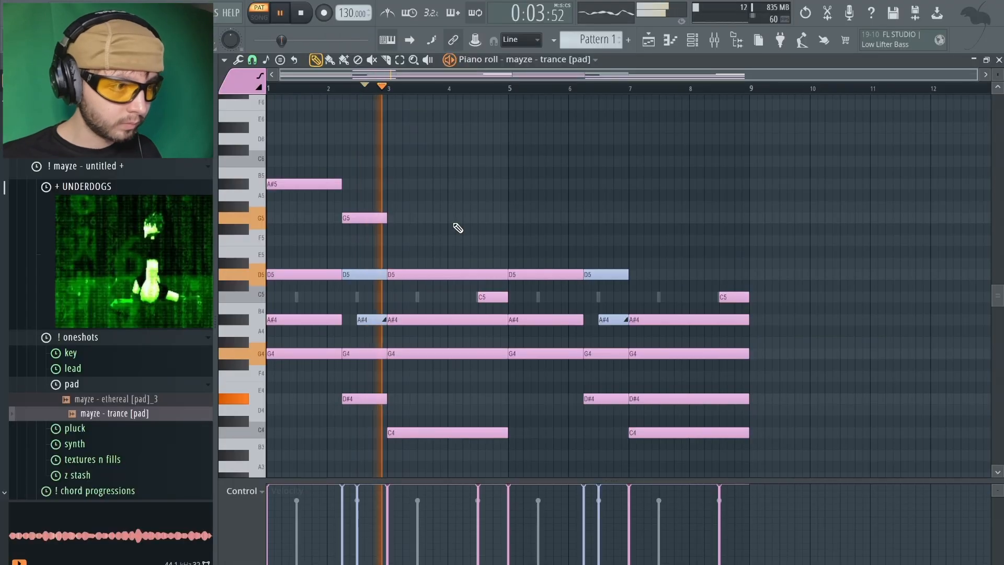
click(698, 400)
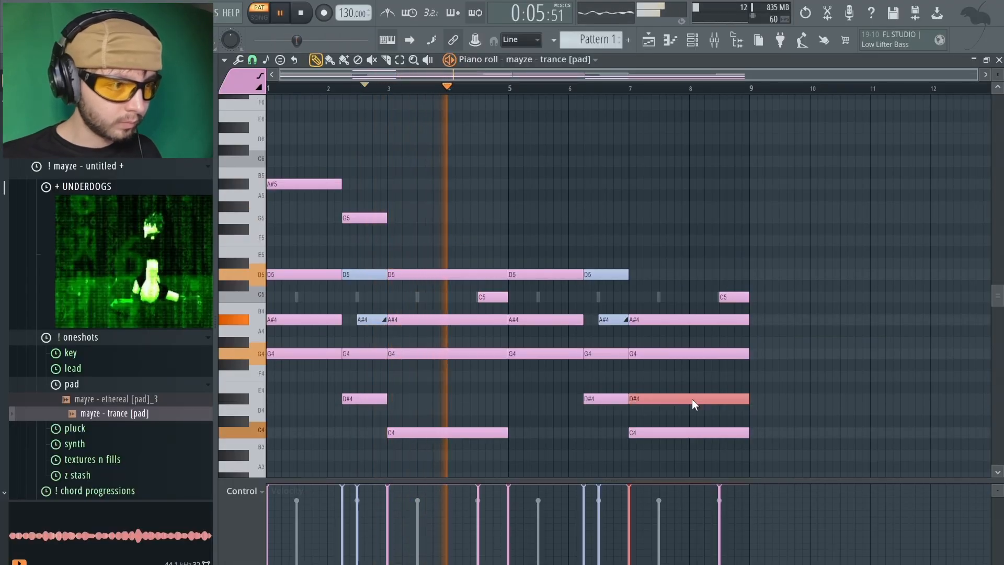
key(ctrl+Up)
key(shift+Down)
Copy the A#5 and G5 melody notes to the second pass and add short F5 notes ending at bars 5 and 9
drag(453, 267, 535, 219)
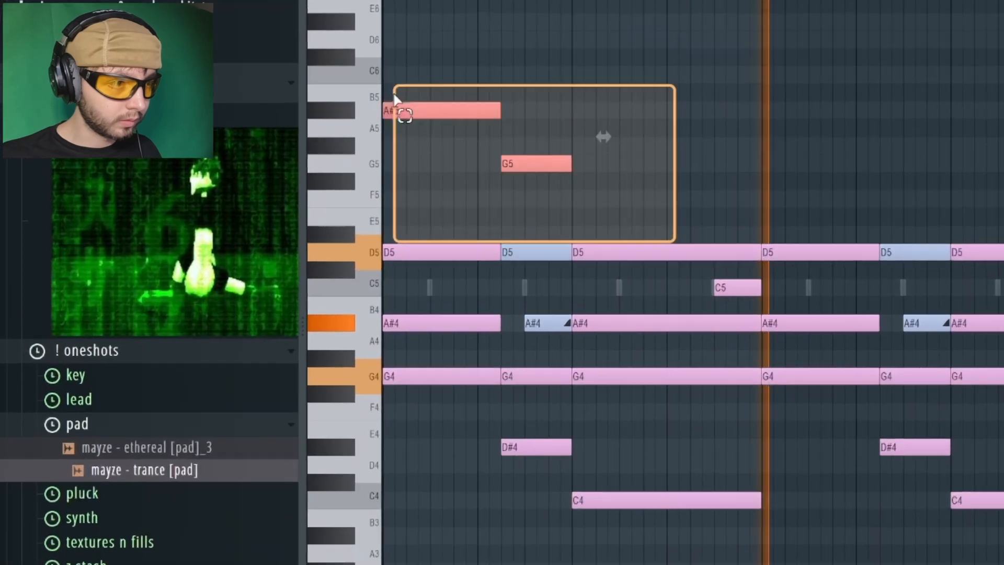
key(ctrl+a)
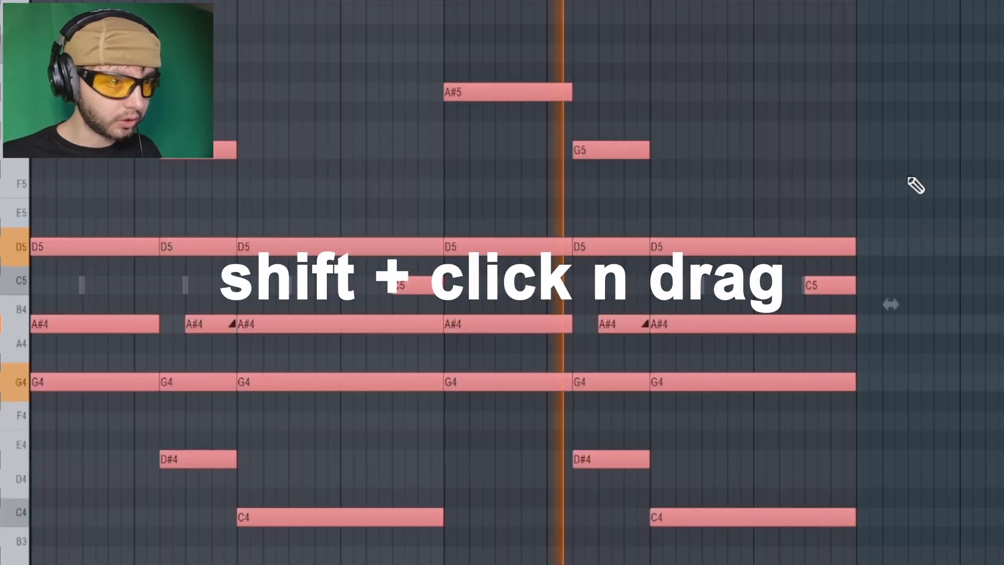
key(ctrl+b)
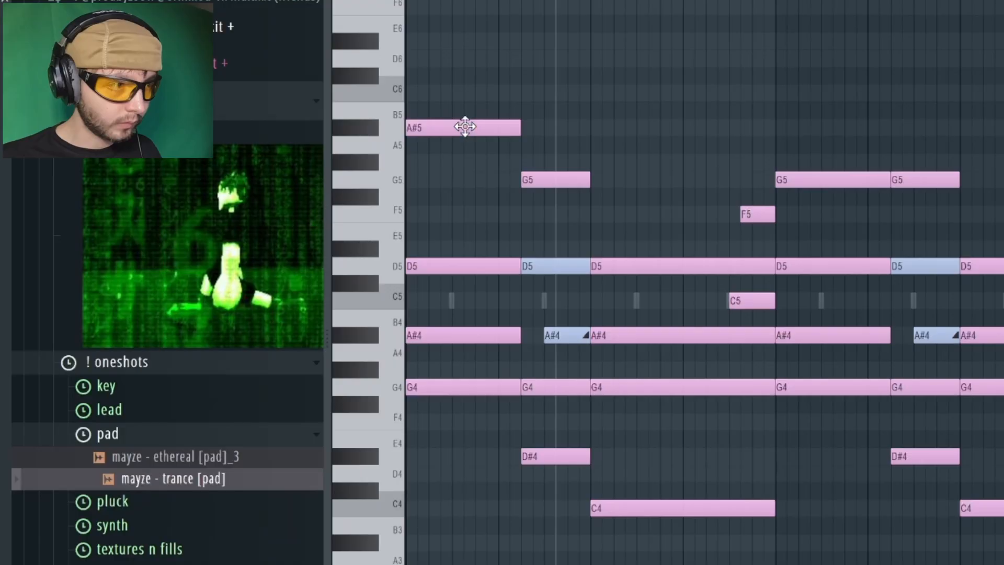
Lower the first melody note at bar 1 to G5 and raise the second melody note to A#5
drag(465, 126, 452, 186)
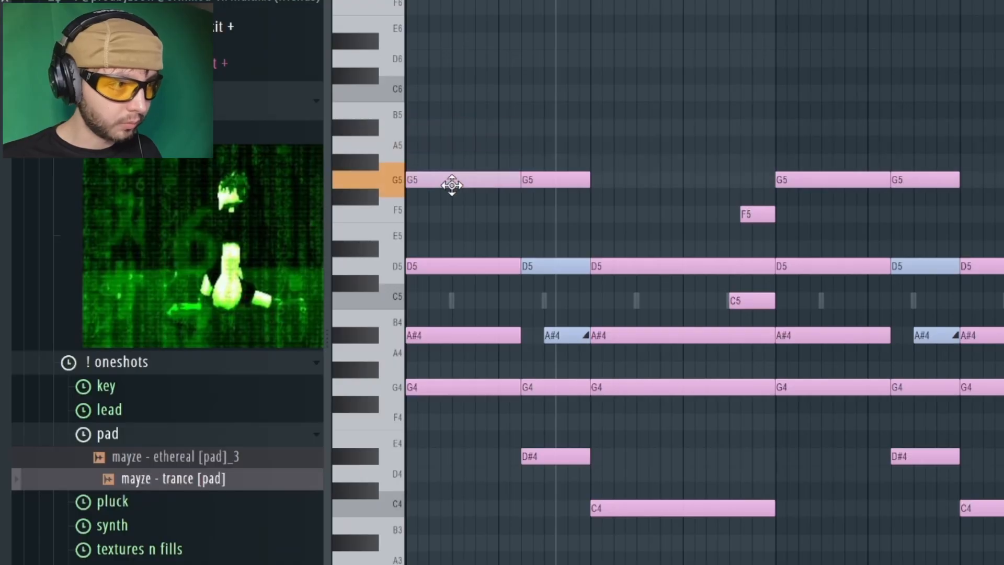
key(space)
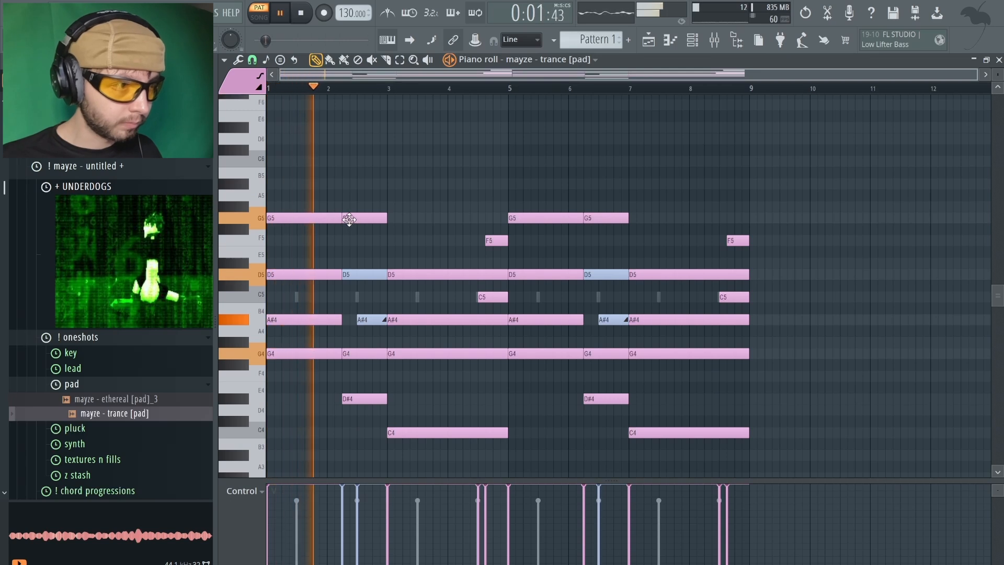
drag(349, 219, 367, 185)
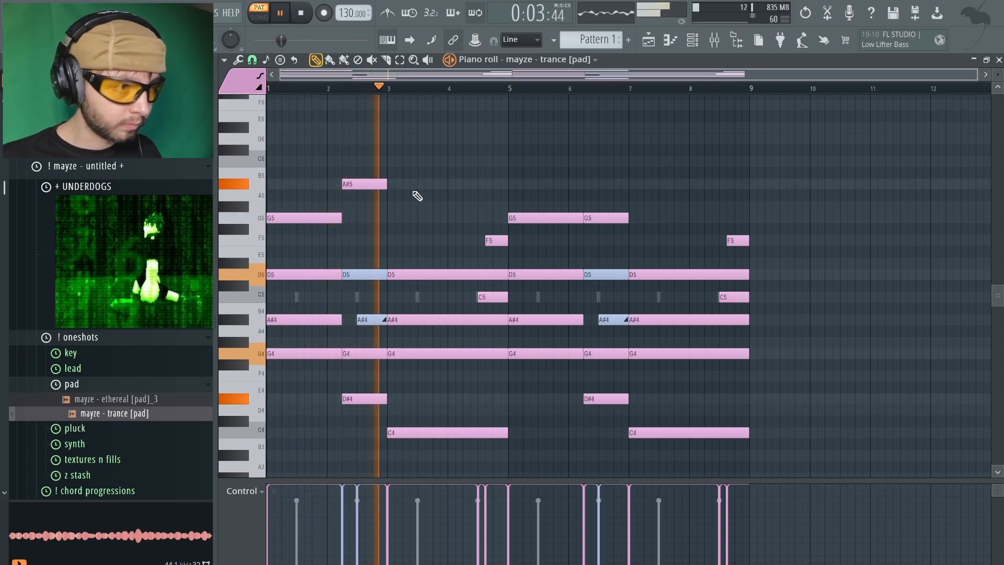
key(ctrl+z)
key(ctrl+z)
Match the second pass's melody to G5 and A#5, and lower the velocity of these notes in both passes
drag(405, 168, 318, 211)
mouse_move(654, 144)
mouse_down()
mouse_move(554, 212)
mouse_move(544, 229)
mouse_up()
drag(385, 202, 294, 224)
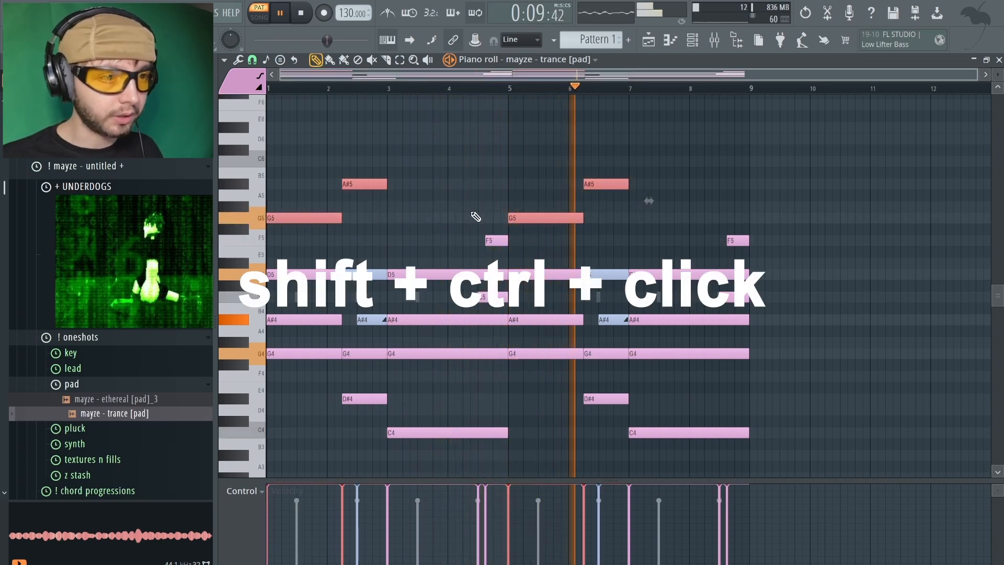
alt+scroll(477, 217, down, 3)
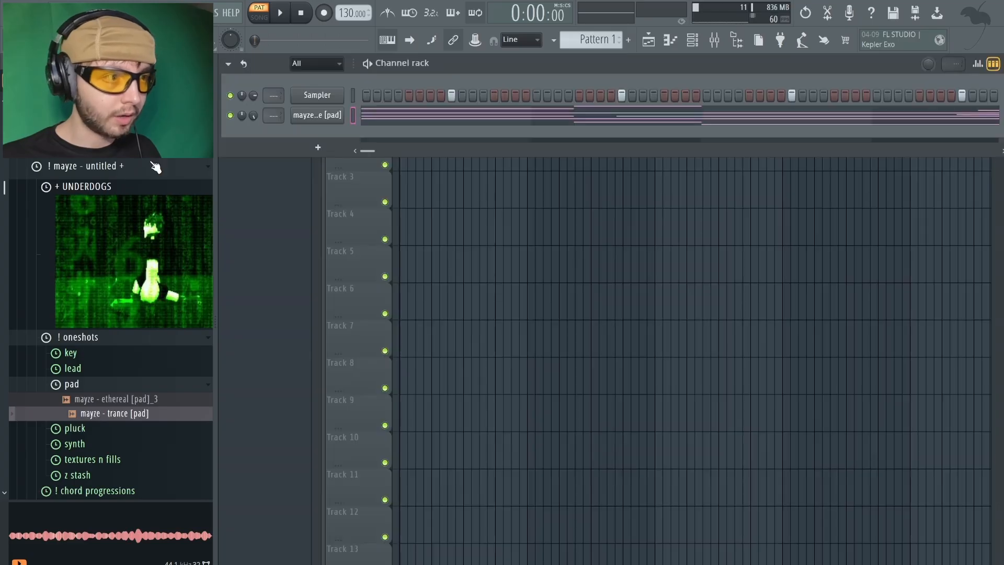
Clone the mayze - trance [pad] channel and load the mayze - rev [synth] sample onto the clone
right_click(339, 116)
click(398, 268)
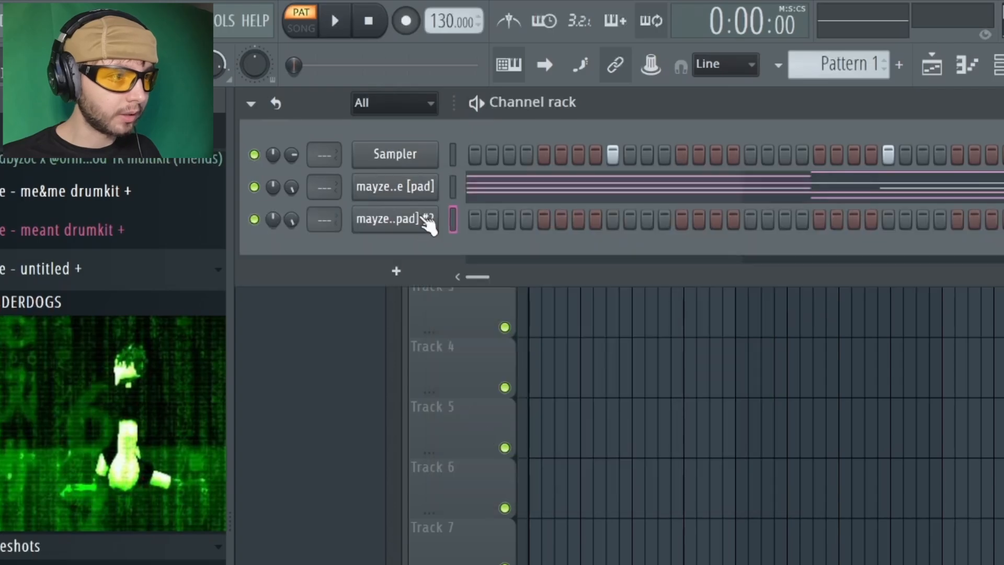
click(94, 382)
click(107, 414)
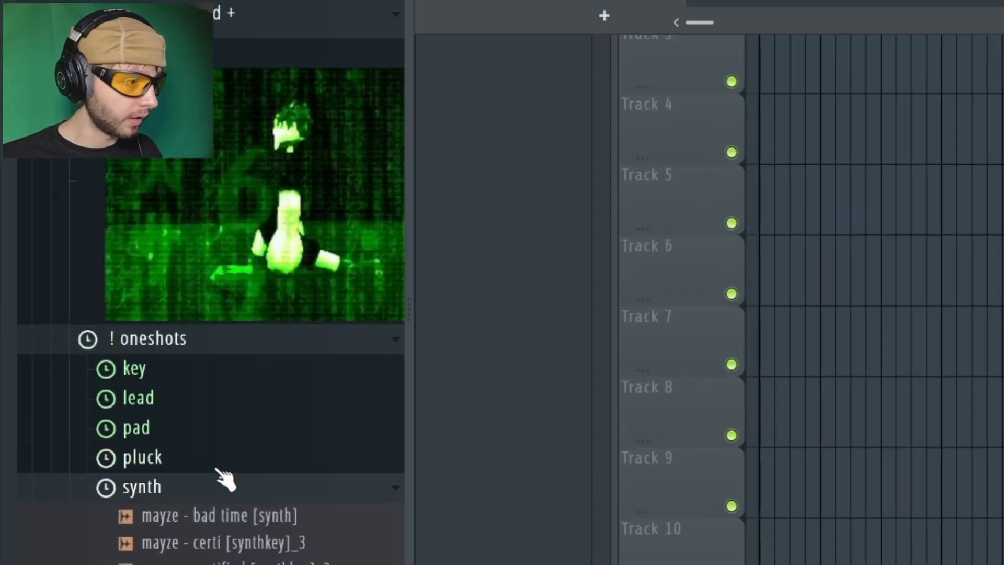
scroll(131, 466, down, 5)
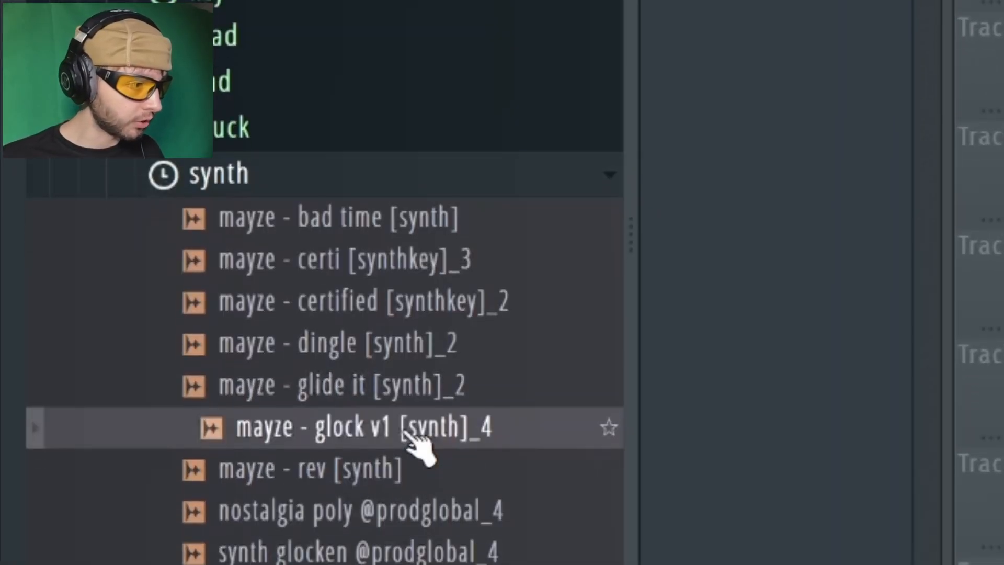
scroll(413, 440, down, 3)
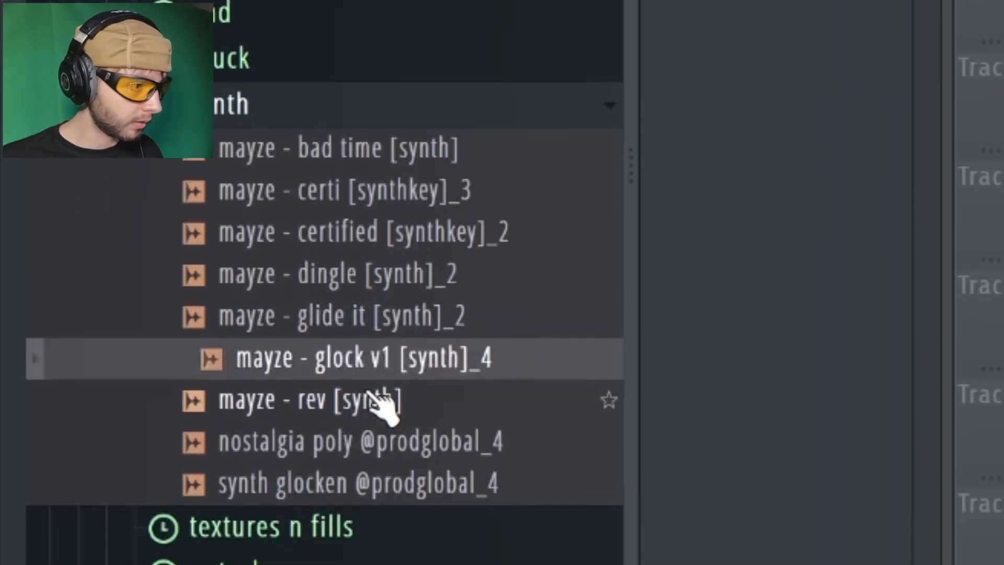
click(387, 406)
click(455, 457)
click(413, 375)
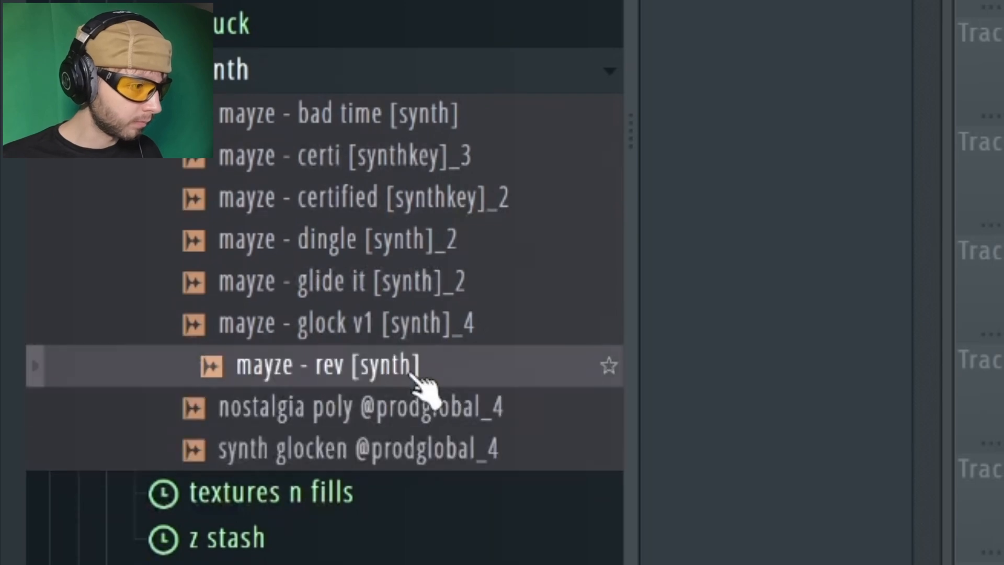
drag(390, 374, 353, 141)
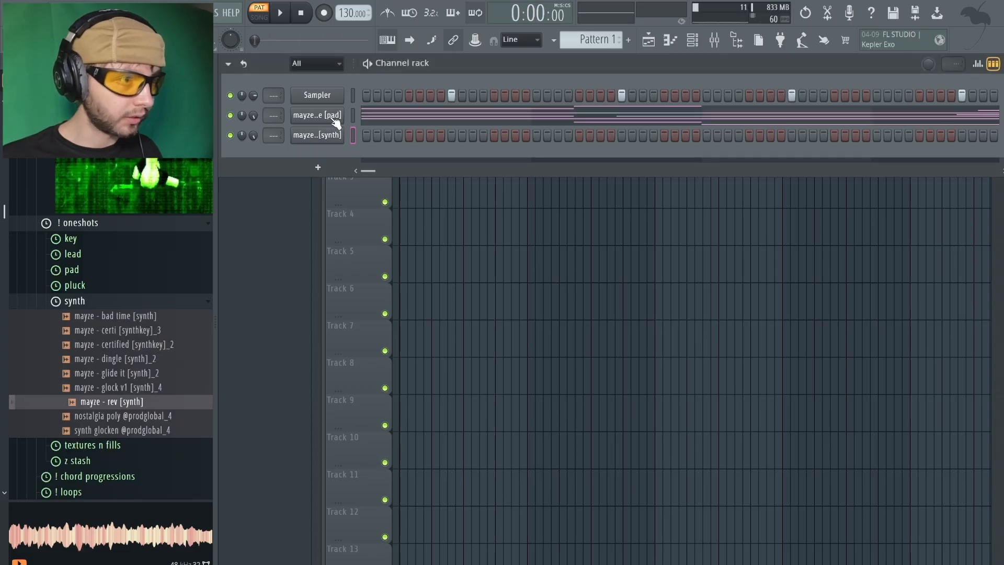
Copy the pad channel's notes into the mayze - rev [synth] channel and open its piano roll
click(334, 119)
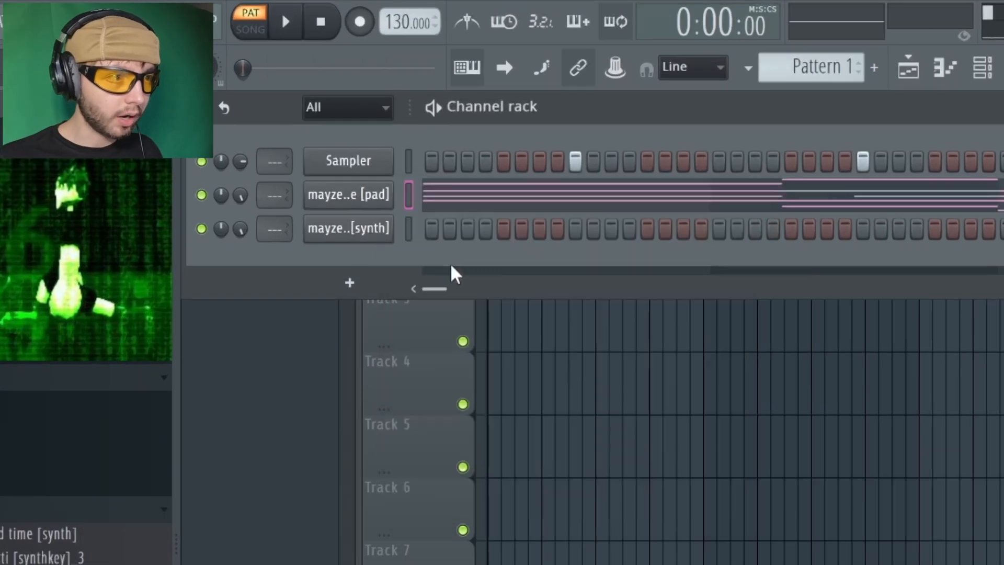
right_click(385, 235)
click(647, 270)
click(567, 231)
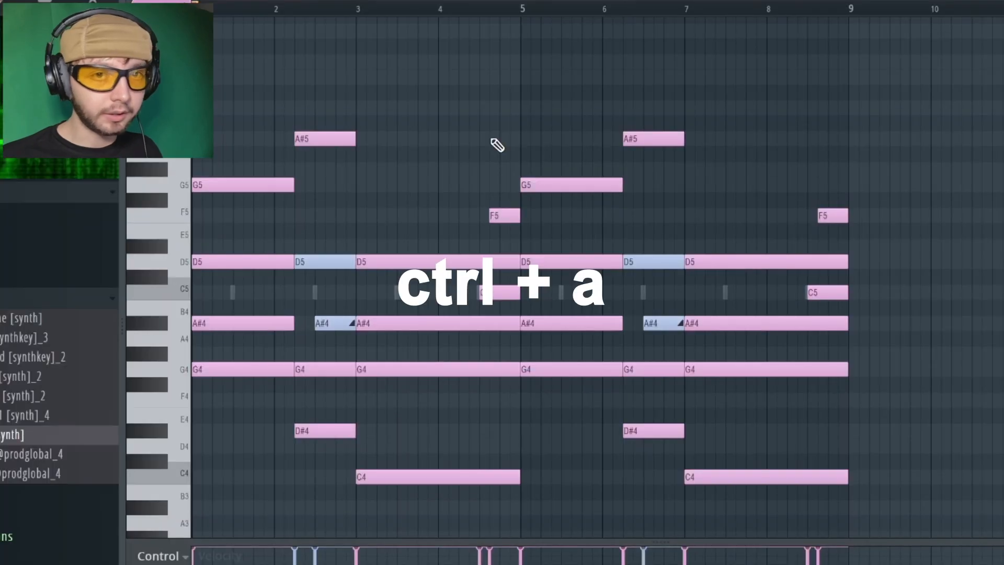
Shorten all notes of the mayze - rev [synth] pattern to brief equal-length hits and play them back
key(ctrl+a)
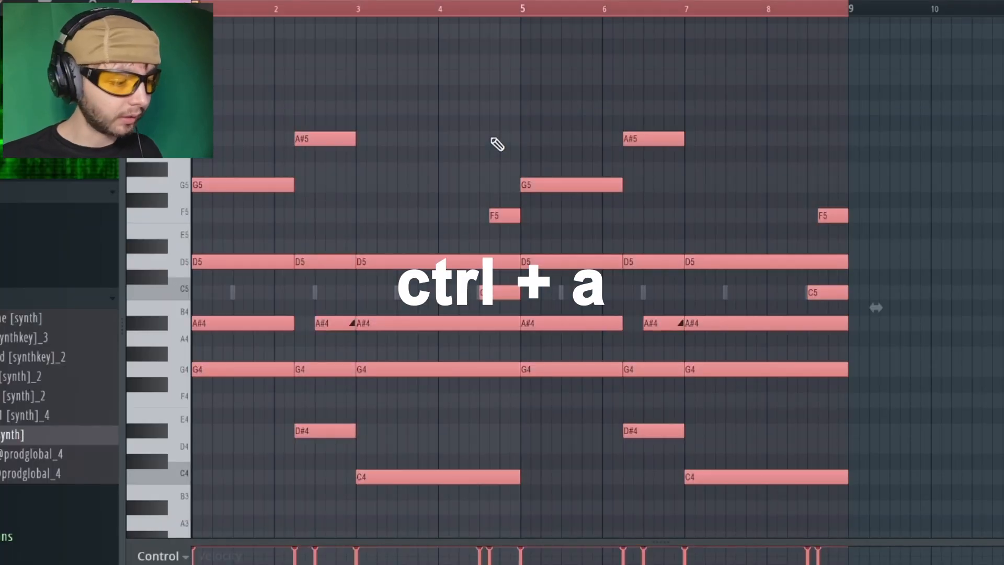
key(shift+d)
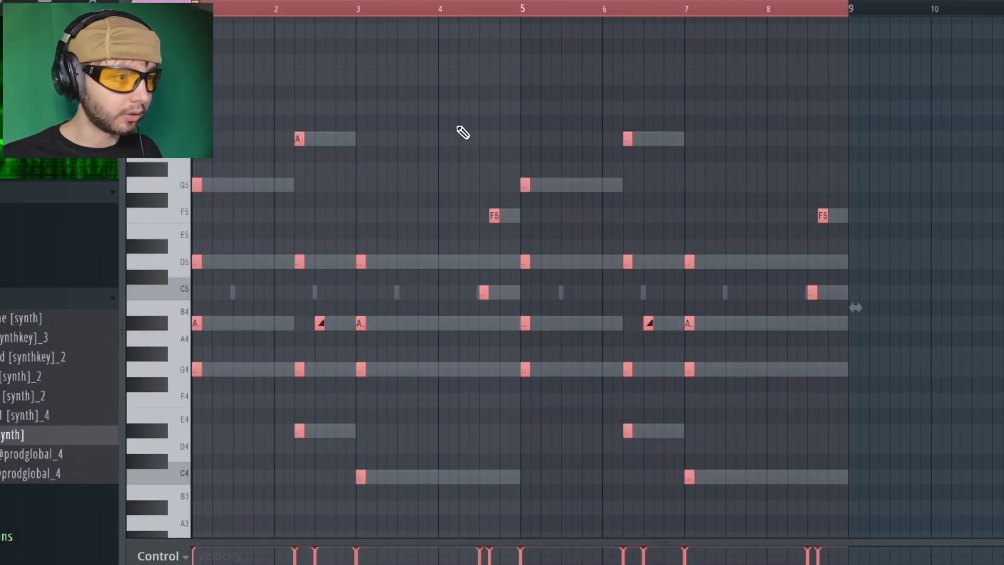
key(space)
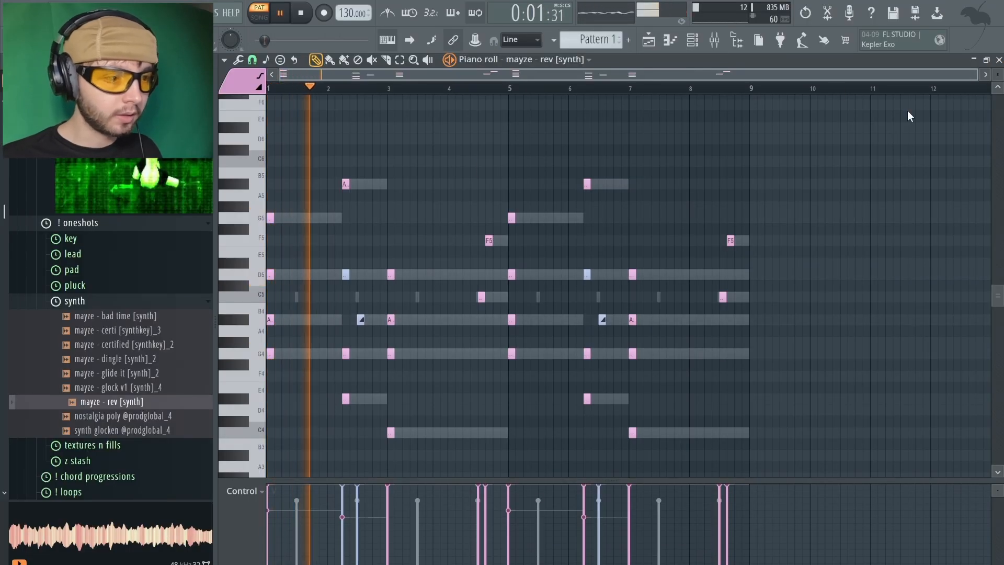
Stop playback, lower the velocity of all synth notes and clear the note selection
key(space)
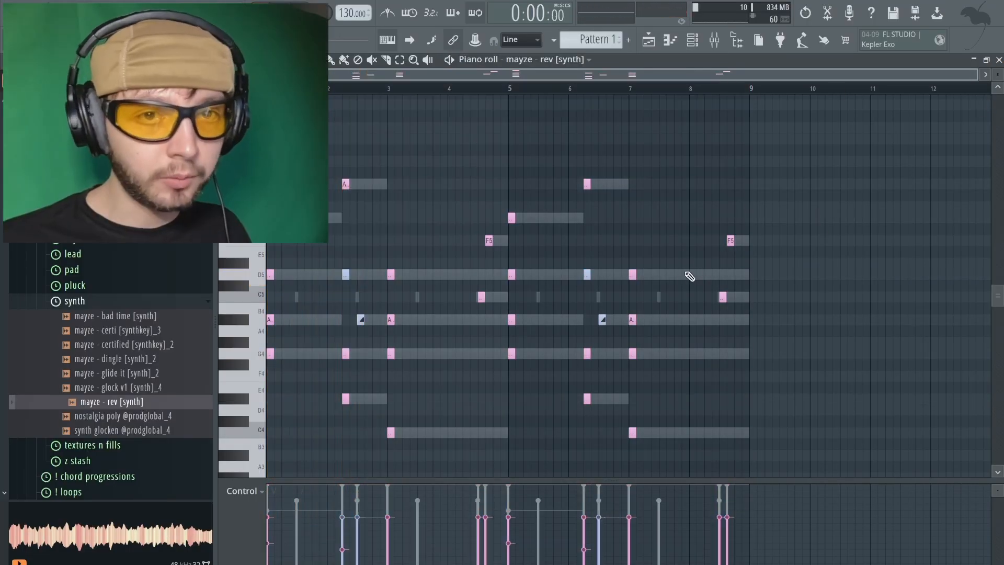
drag(808, 438, 335, 111)
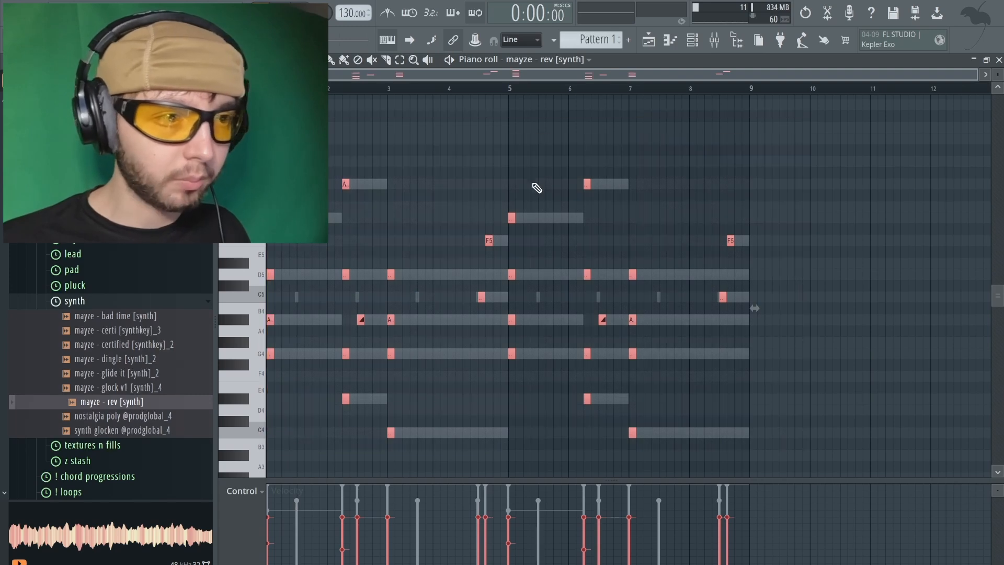
right_click(525, 153)
Route the pad channel to mixer insert 1 and the synth channel to insert 2
click(692, 40)
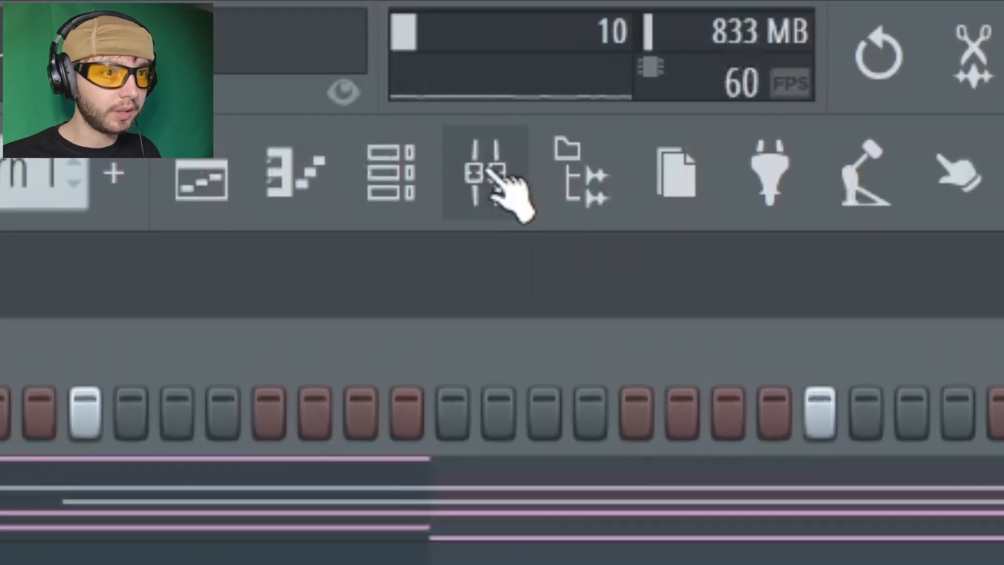
click(487, 170)
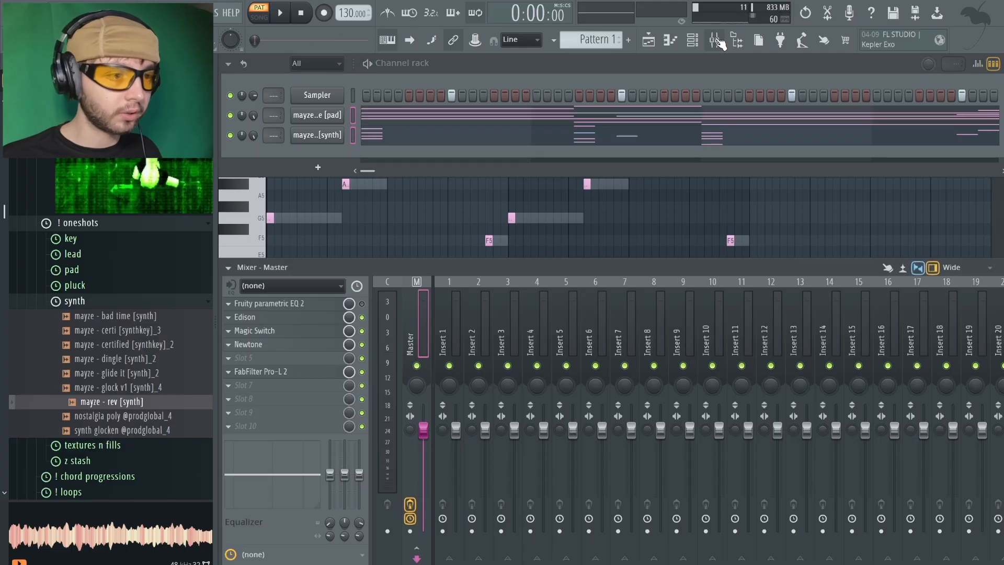
click(456, 325)
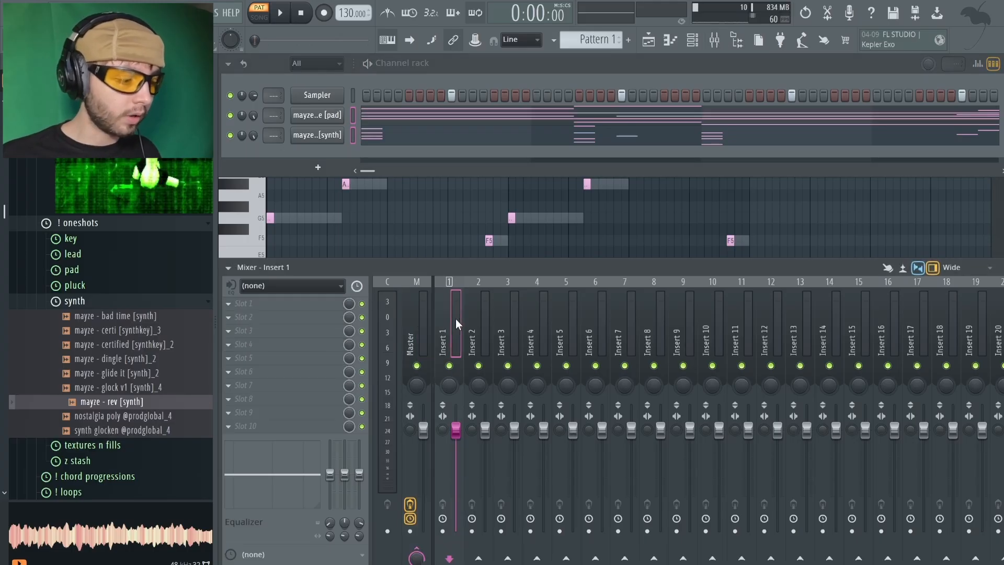
key(ctrl+shift+l)
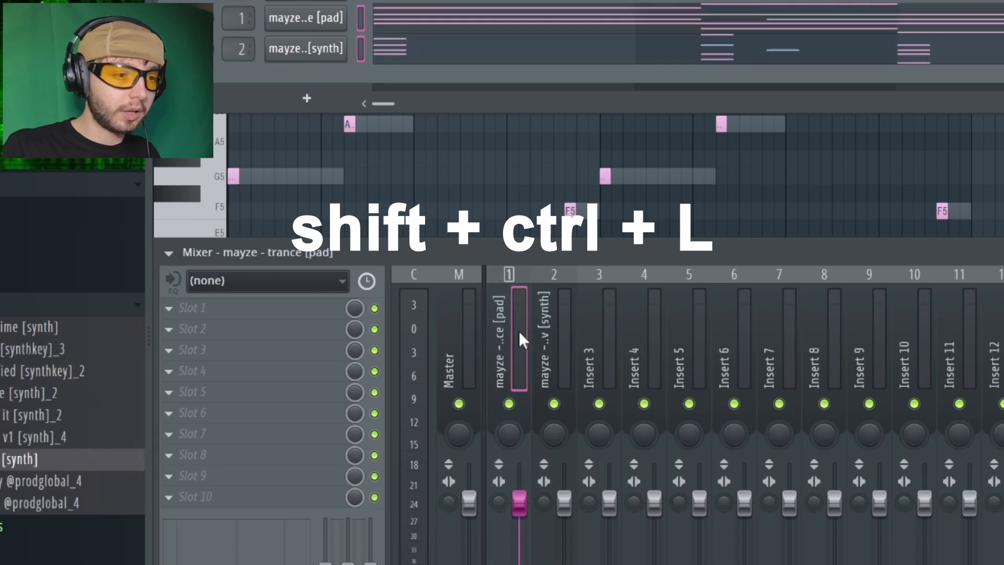
click(569, 350)
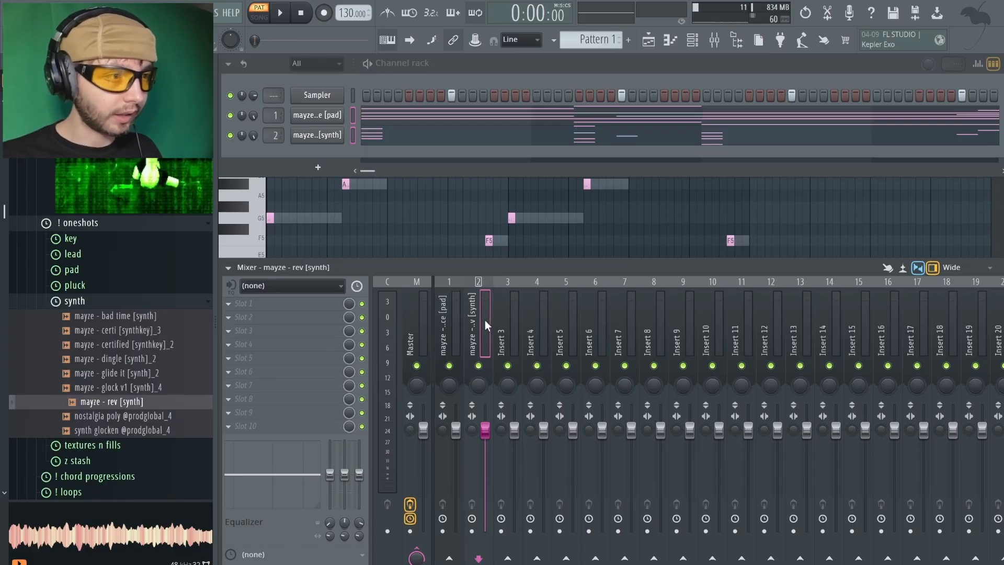
Add Fruity Convolver to the mayze - rev [synth] mixer track and load its Blur White preset
click(246, 304)
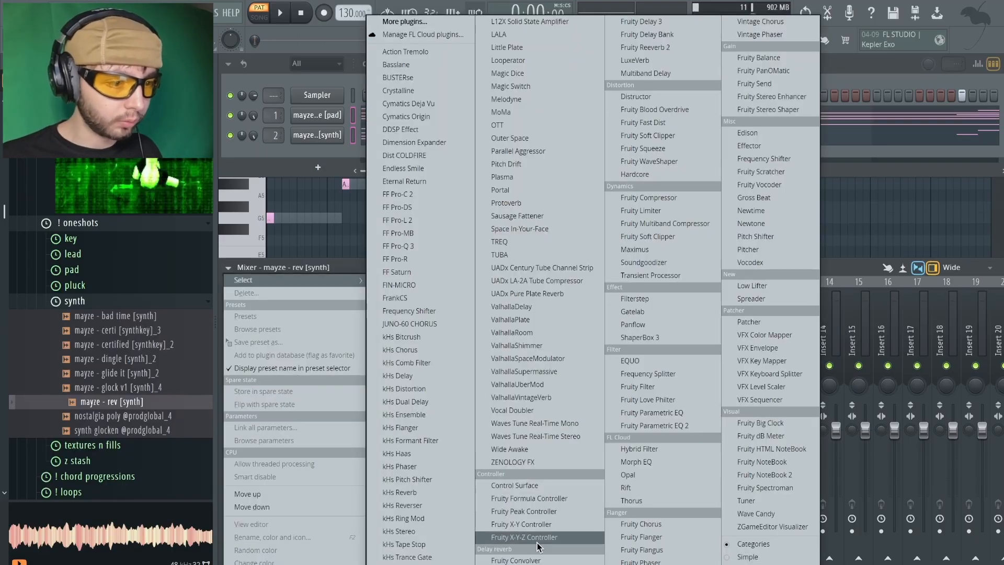
click(544, 561)
click(560, 155)
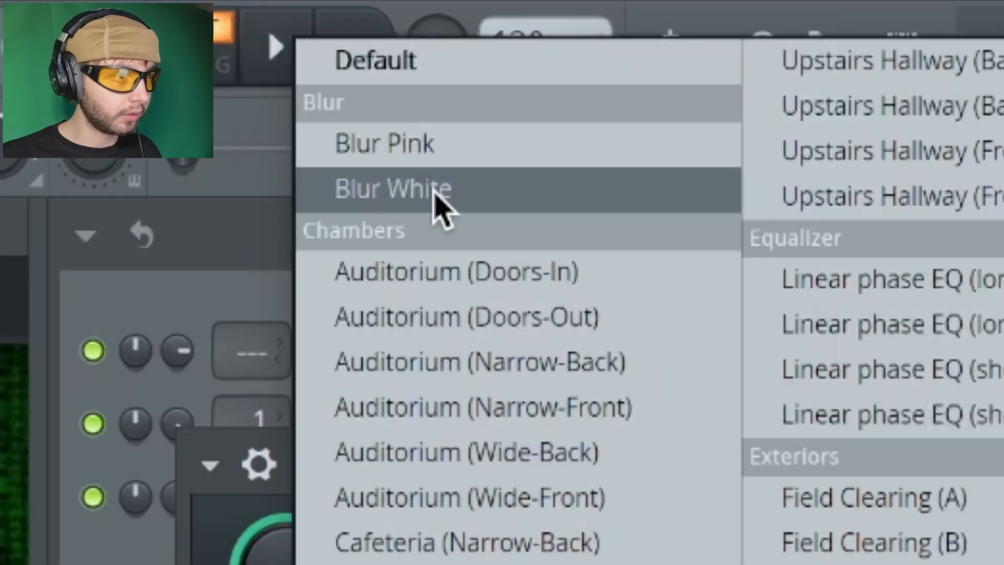
click(354, 56)
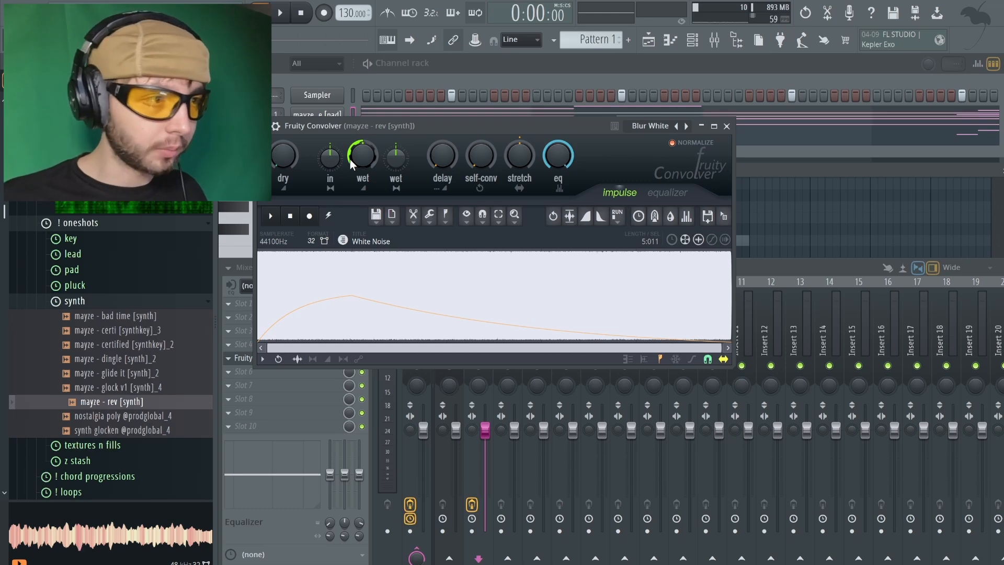
Draw a high-cut curve in the Fruity Convolver equalizer, rolling off from about 2 kHz, while the pattern plays
key(space)
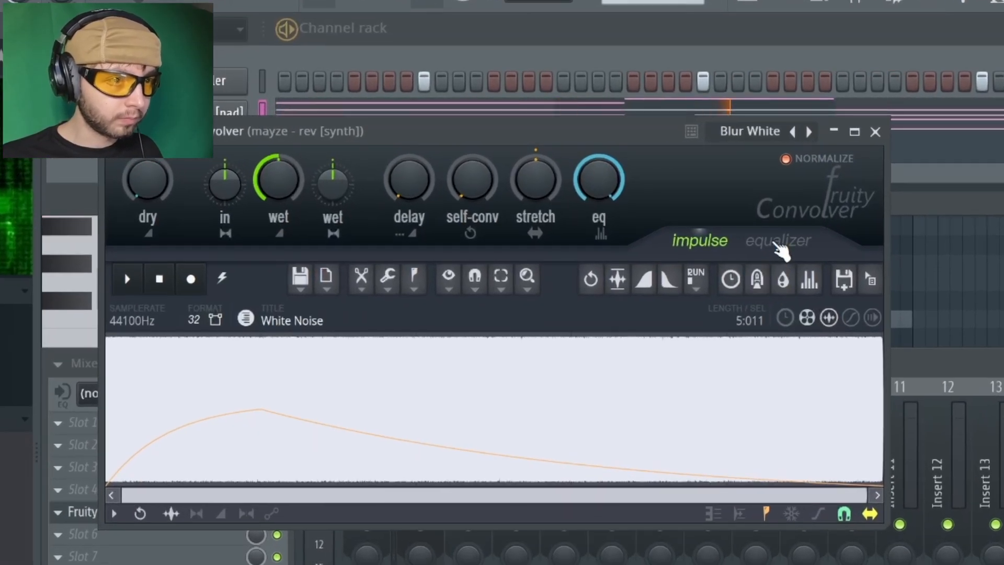
click(779, 242)
drag(669, 373, 871, 511)
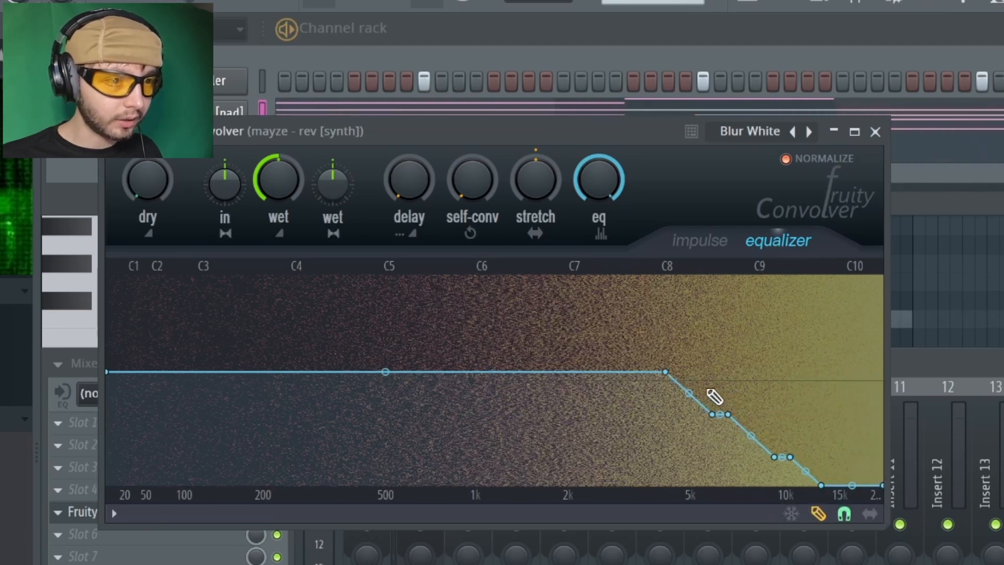
drag(665, 402, 813, 484)
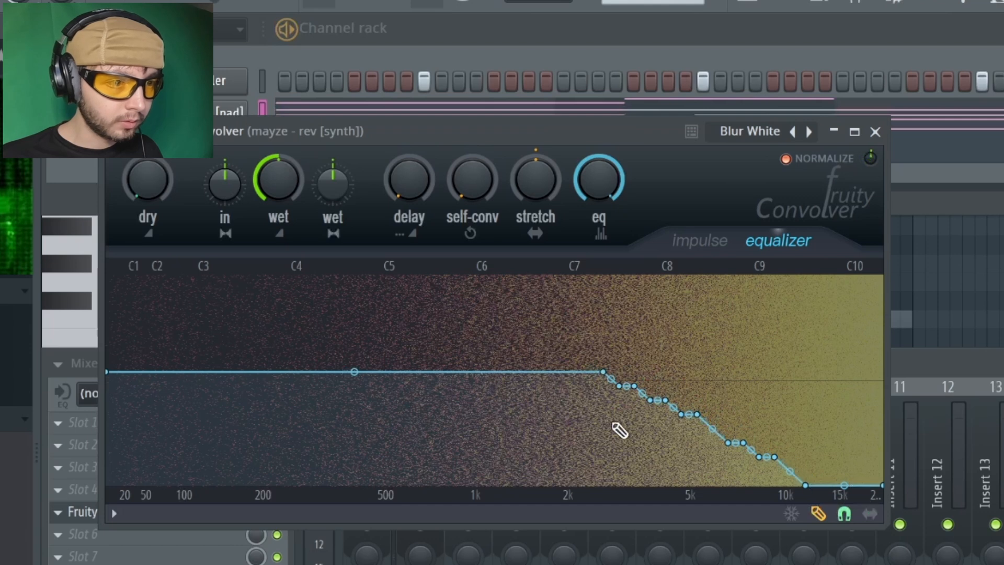
mouse_move(584, 380)
mouse_down()
mouse_move(762, 459)
mouse_move(845, 512)
mouse_up()
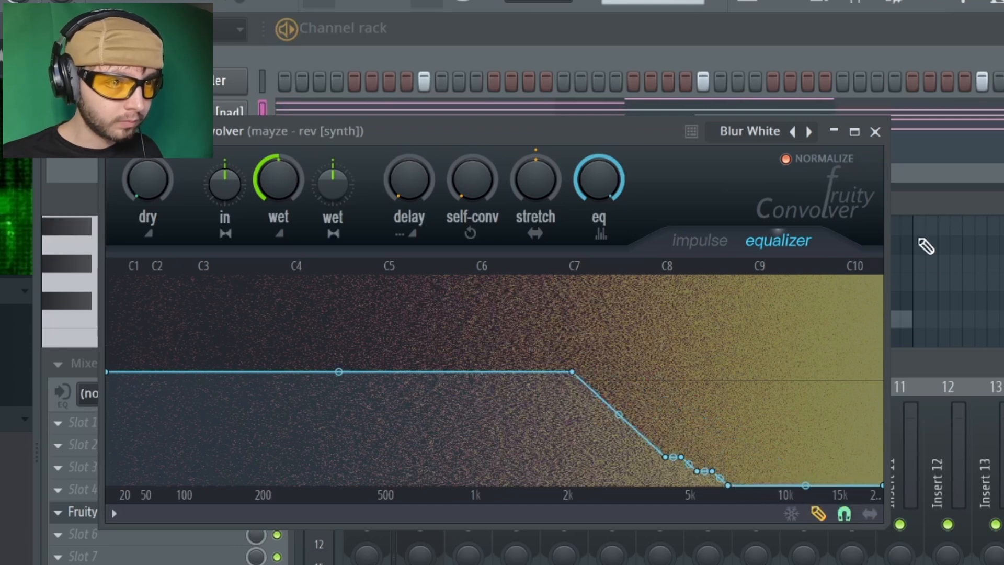
drag(547, 393, 621, 436)
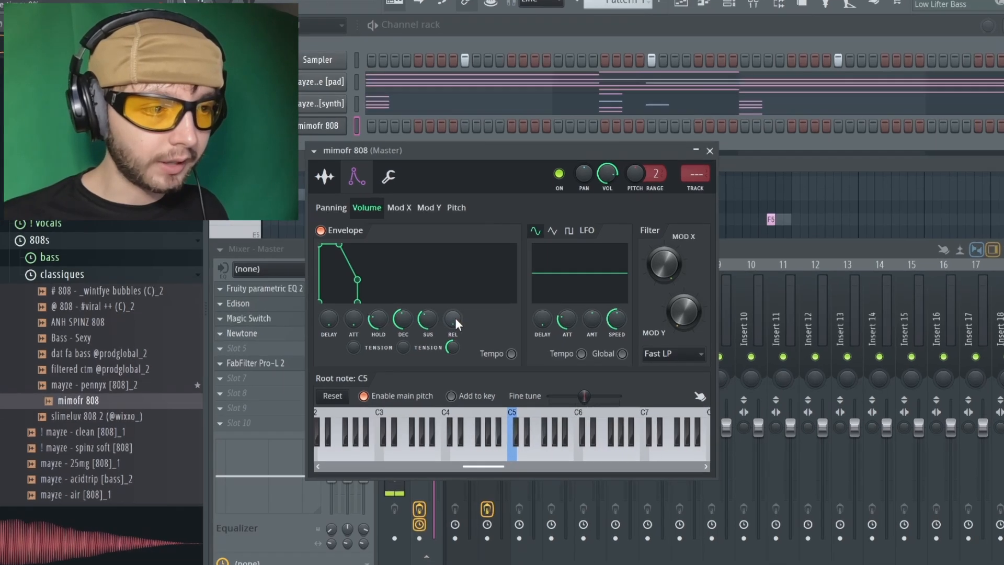
Reset the release of the mimofr 808's volume envelope and readjust it
right_click(445, 333)
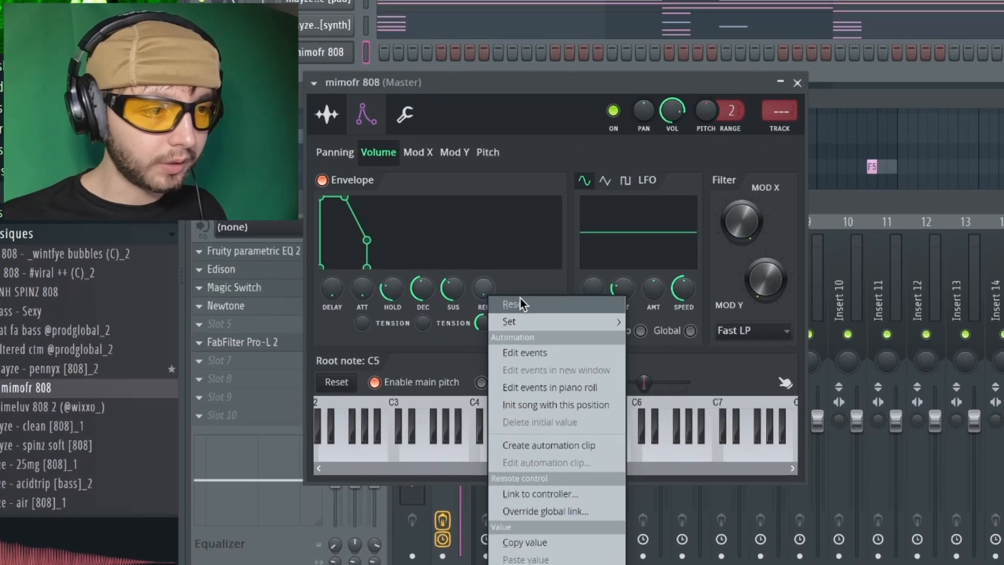
click(468, 340)
key(q)
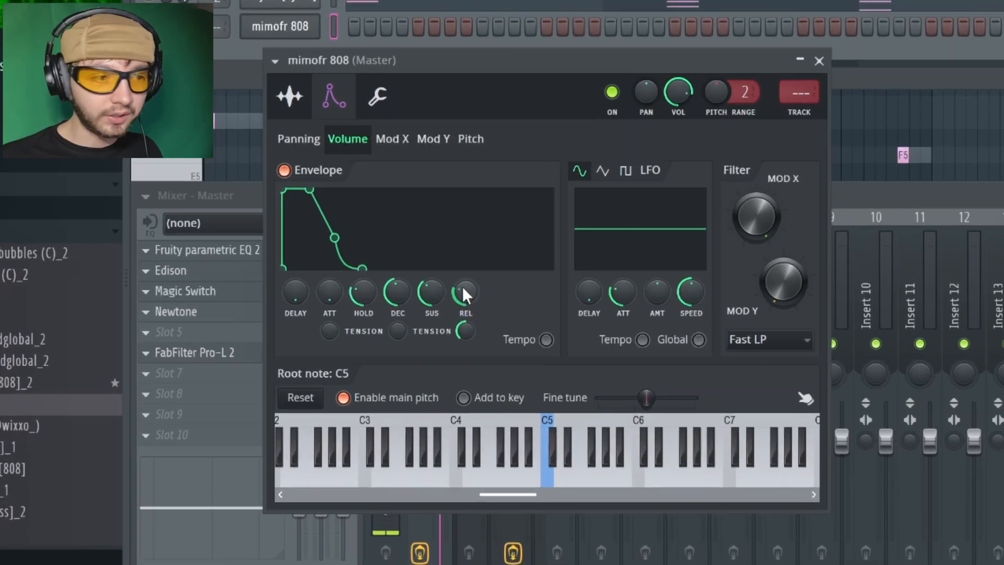
drag(484, 289, 483, 335)
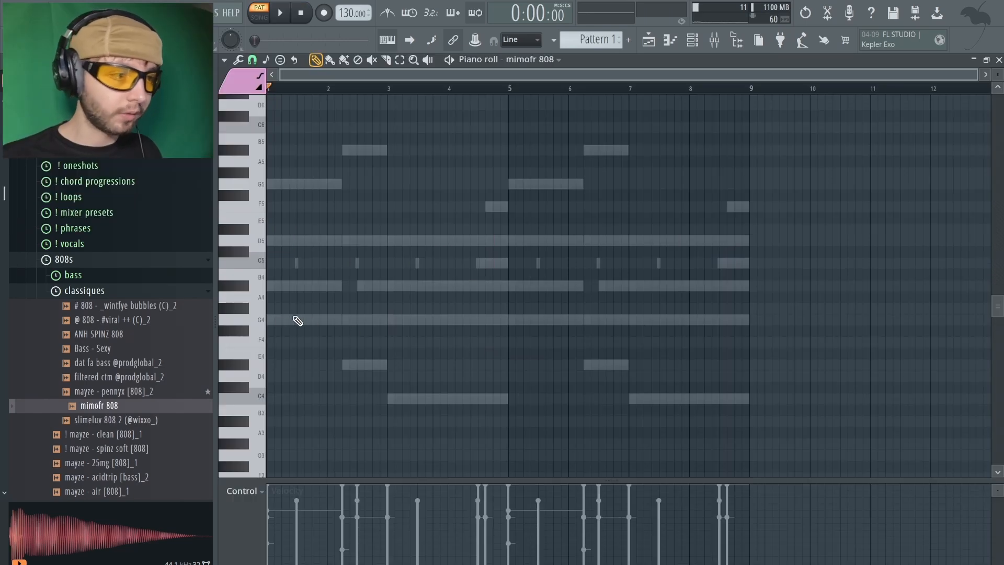
Write the mimofr 808 bassline with G4, D#4, C4 and C5 notes and duplicate it into bars 5 to 8
click(272, 319)
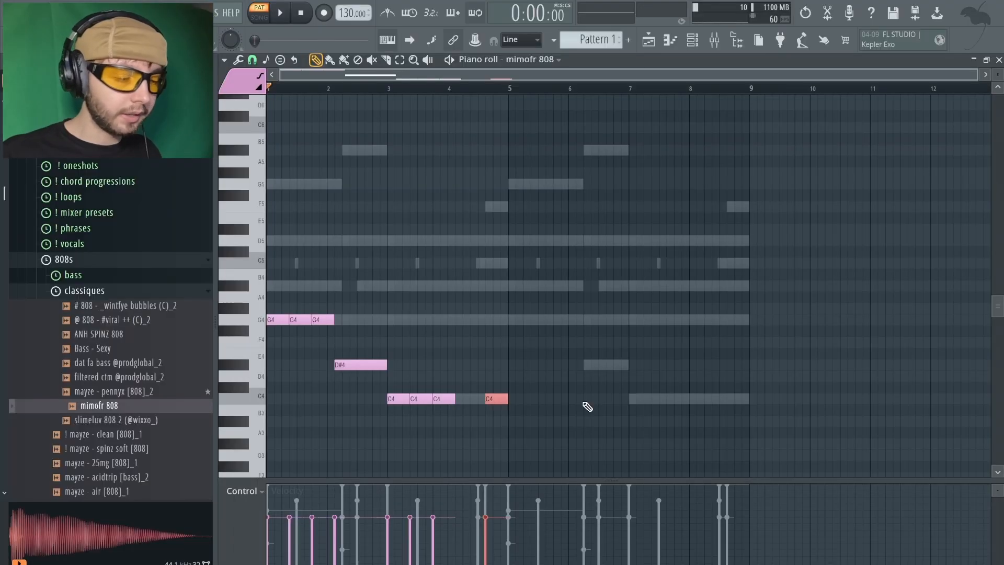
key(ctrl+Up)
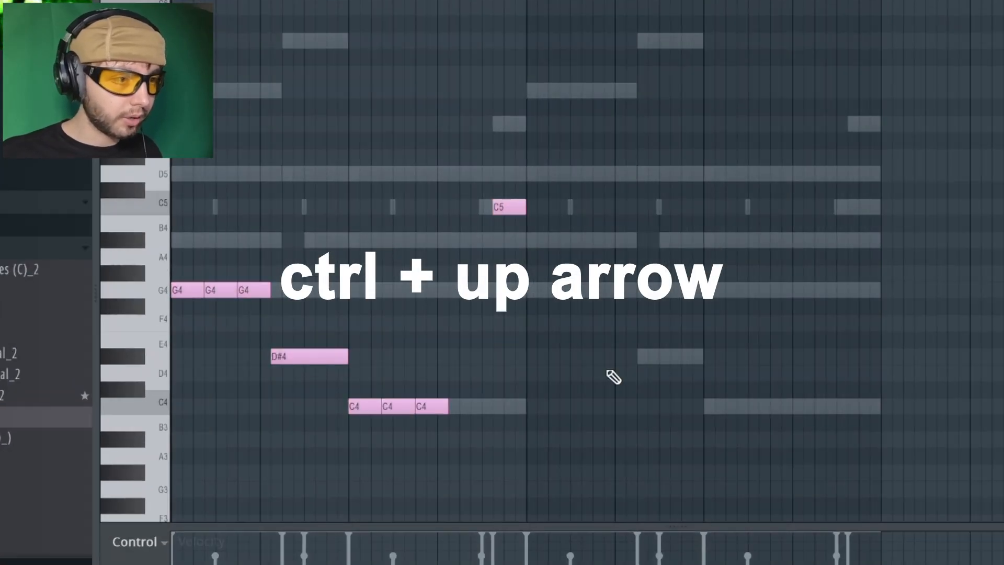
key(ctrl+b)
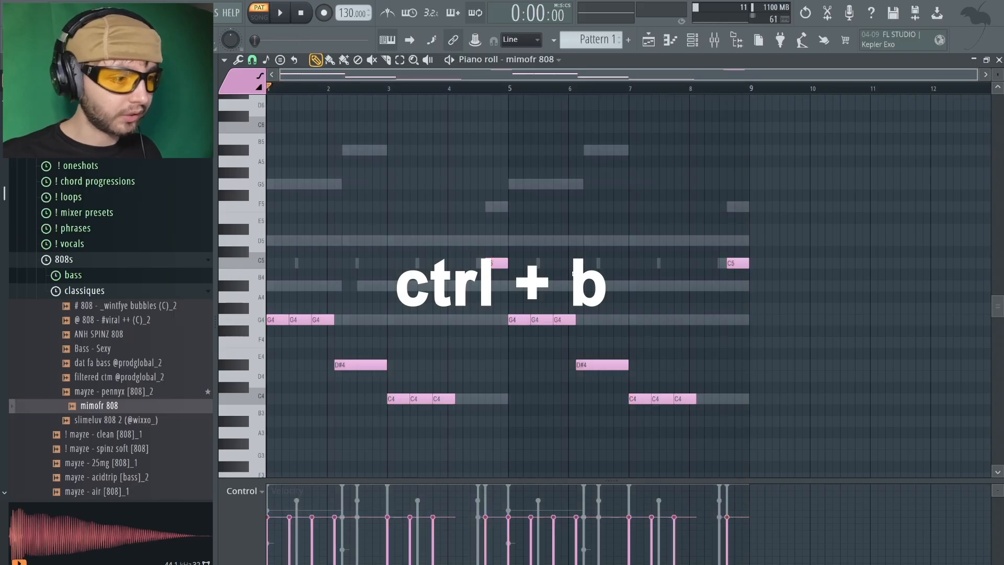
Transpose all mimofr 808 notes up one octave and clear the selection
key(ctrl+a)
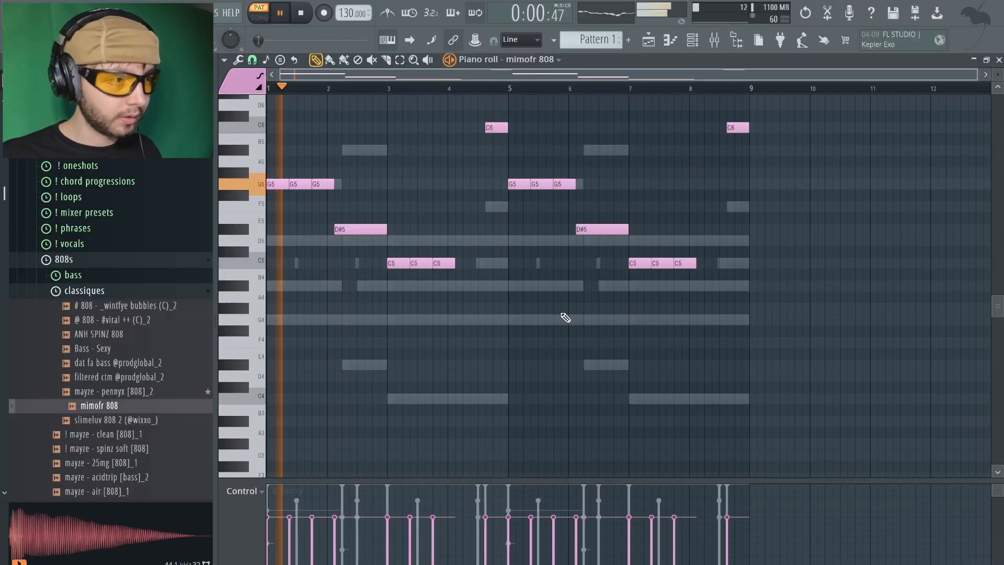
key(ctrl+a)
key(ctrl+d)
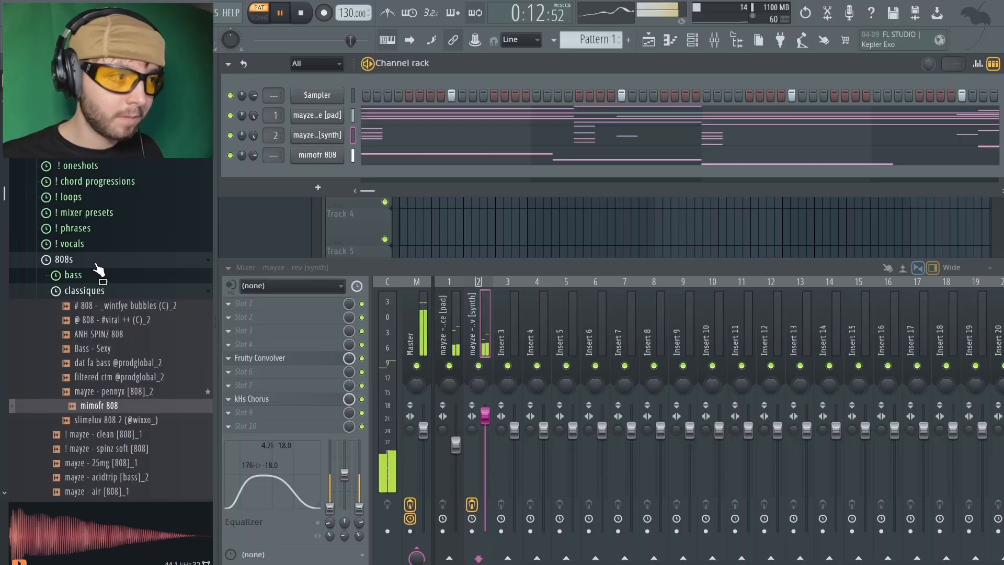
Audition samples in the clap folder and load mayze - dragunov [clap] into the sampler channel
click(78, 260)
click(94, 256)
click(121, 366)
click(141, 411)
click(146, 395)
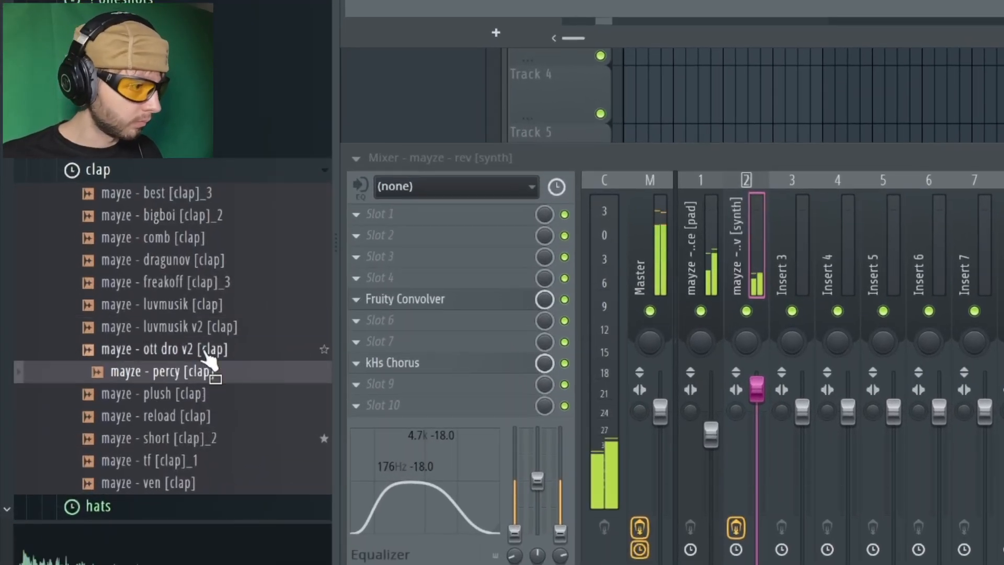
click(201, 351)
click(191, 373)
click(191, 417)
click(196, 462)
click(195, 481)
click(191, 354)
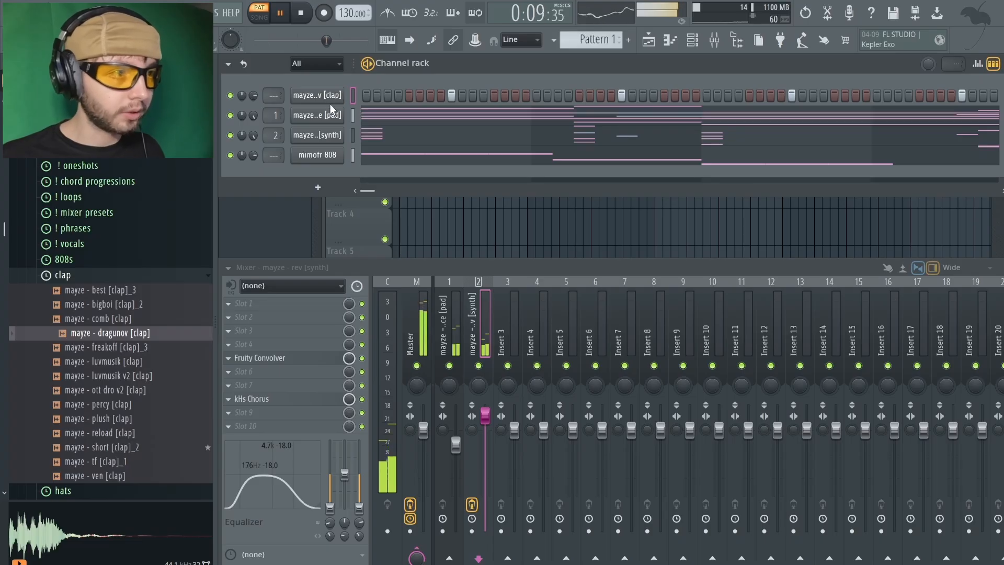
Add a fade-out to the dragunov clap, switch its precomputed reverb to type A and raise the reverb amount
click(315, 96)
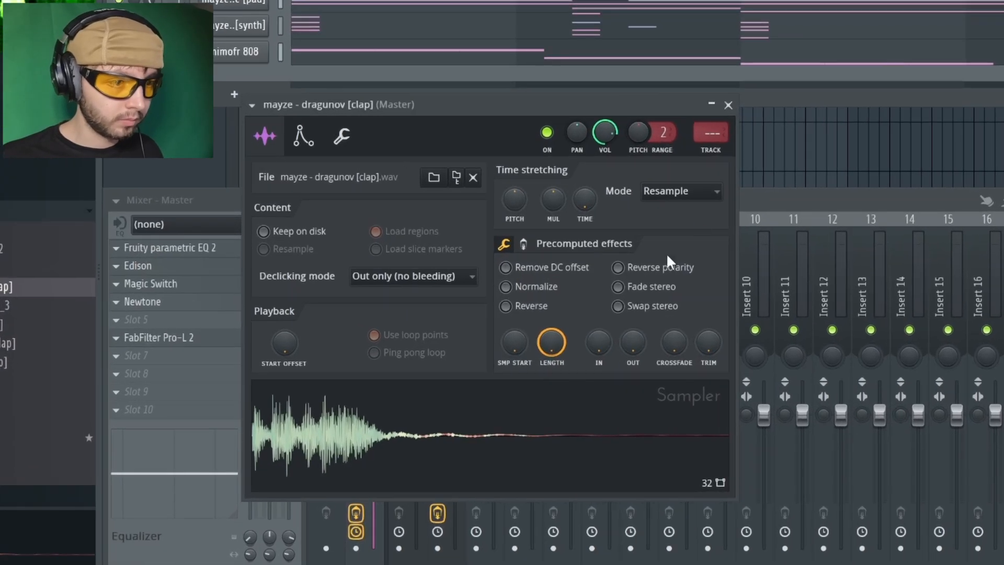
drag(632, 347, 631, 352)
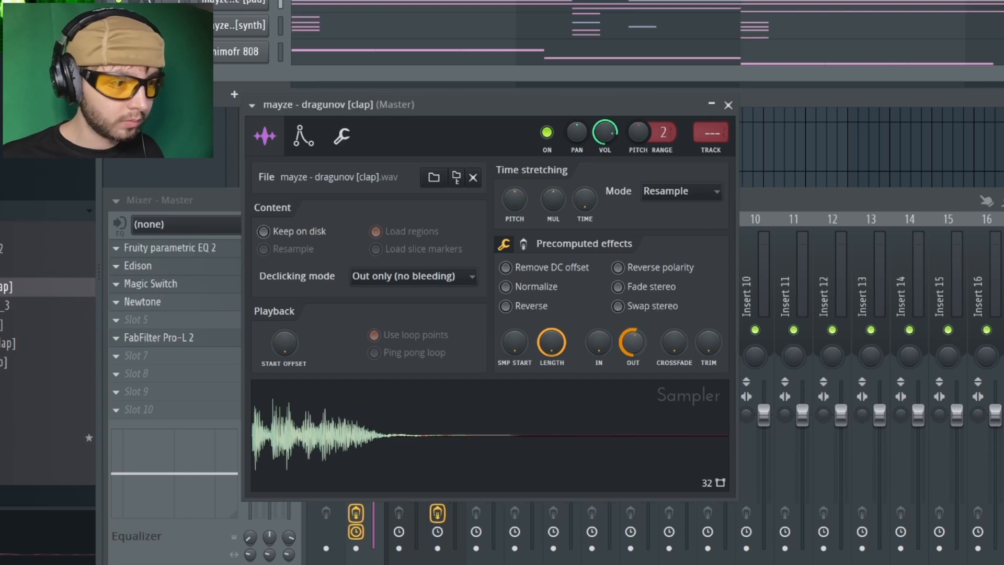
click(523, 244)
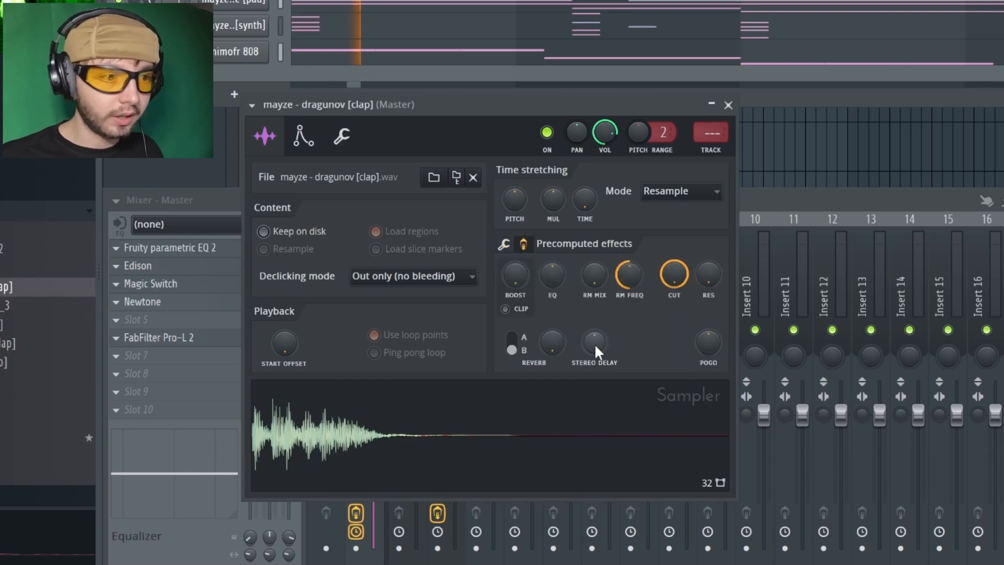
drag(566, 346, 561, 345)
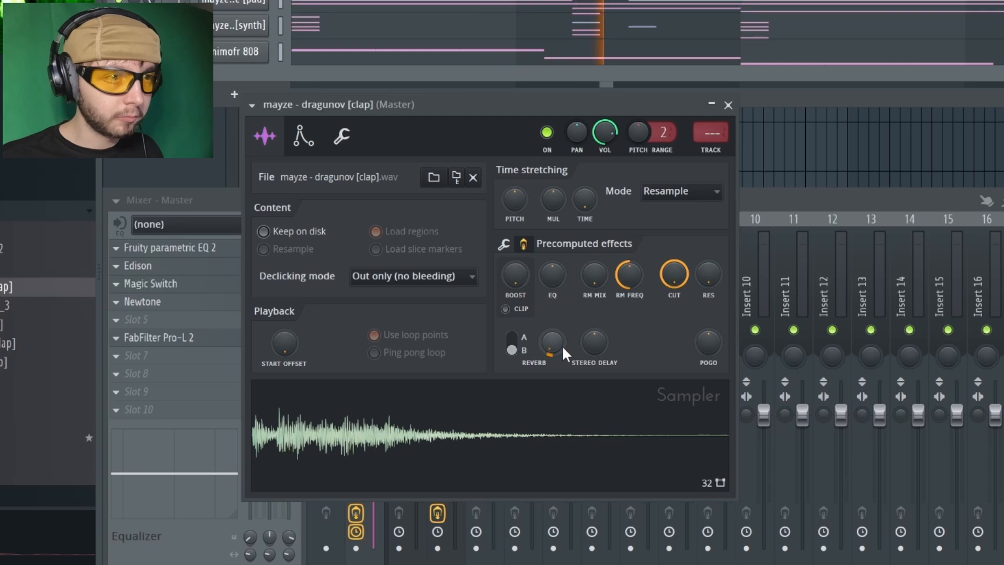
click(512, 343)
drag(552, 344, 550, 342)
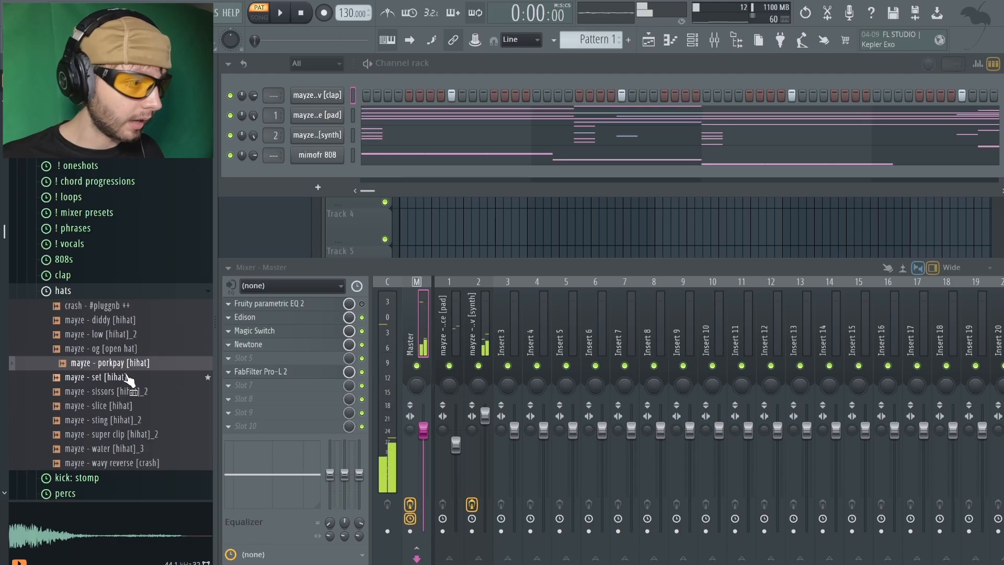
Add the mayze - porkpay [hihat] sample as a new channel and give it a short fade-out
click(127, 377)
click(135, 363)
drag(138, 363, 162, 353)
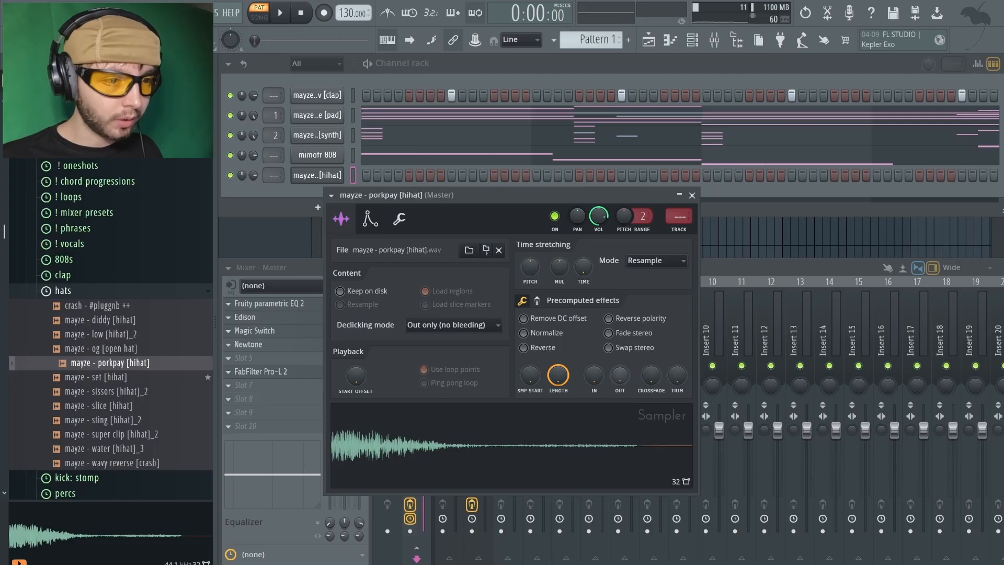
drag(620, 375, 620, 358)
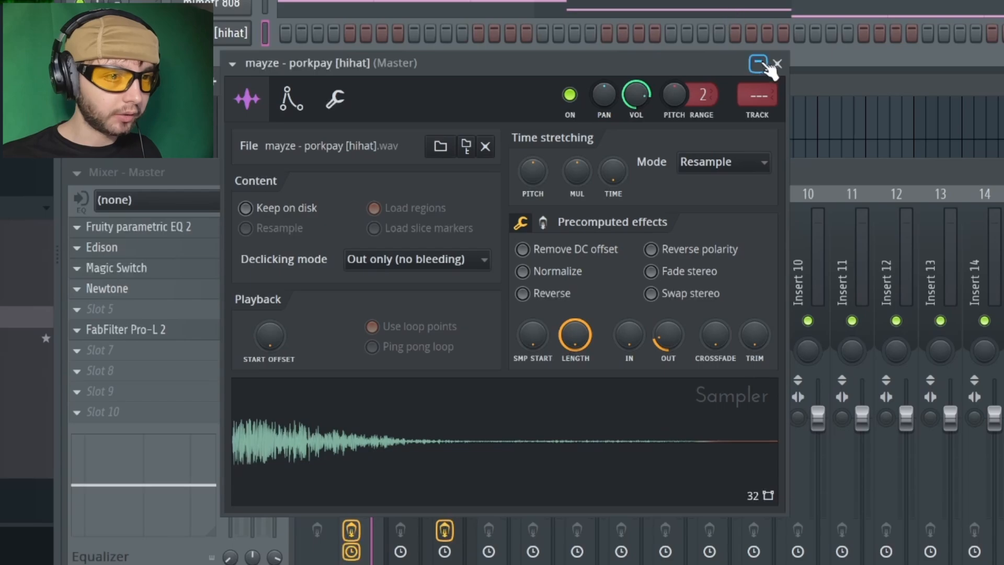
click(768, 64)
Fill the hihat channel on every second step and show its C5 notes in the piano roll
right_click(233, 32)
click(549, 104)
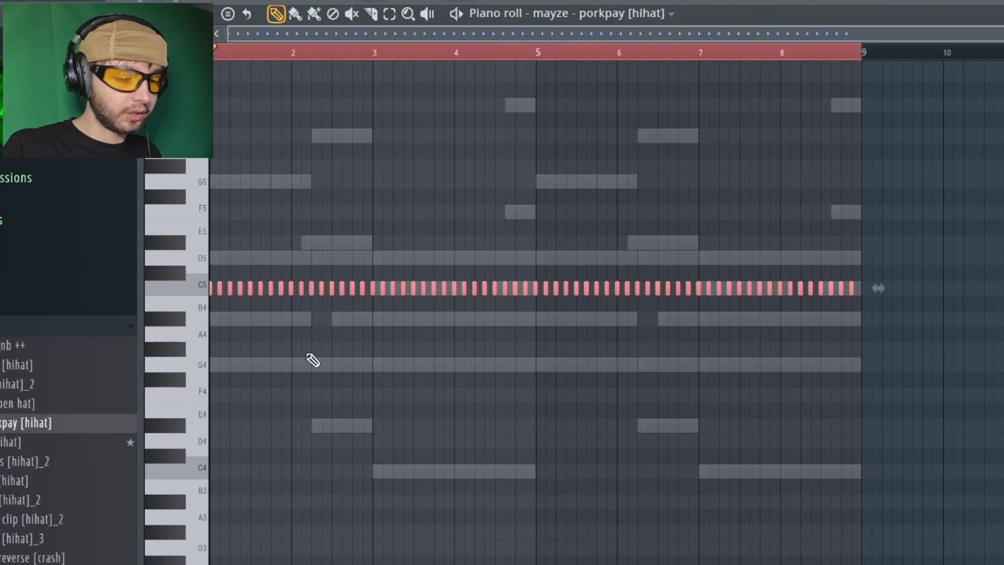
key(ctrl+l)
key(ctrl+d)
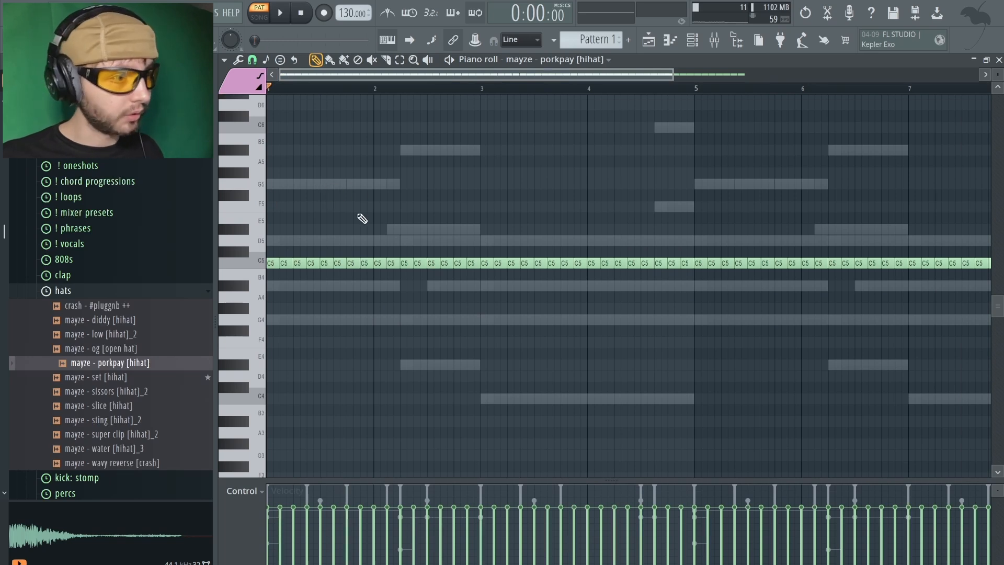
Chop one hihat note in bar 2 into four fast notes with the Chopper and ramp their velocities upward
key(space)
scroll(284, 246, up, 2)
drag(537, 249, 547, 298)
key(space)
key(alt+u)
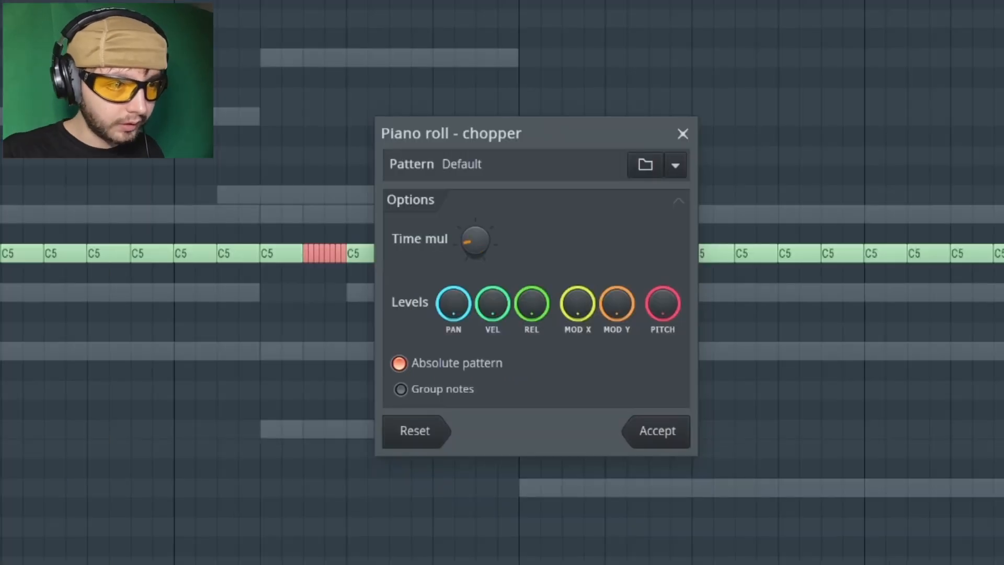
drag(473, 236, 473, 257)
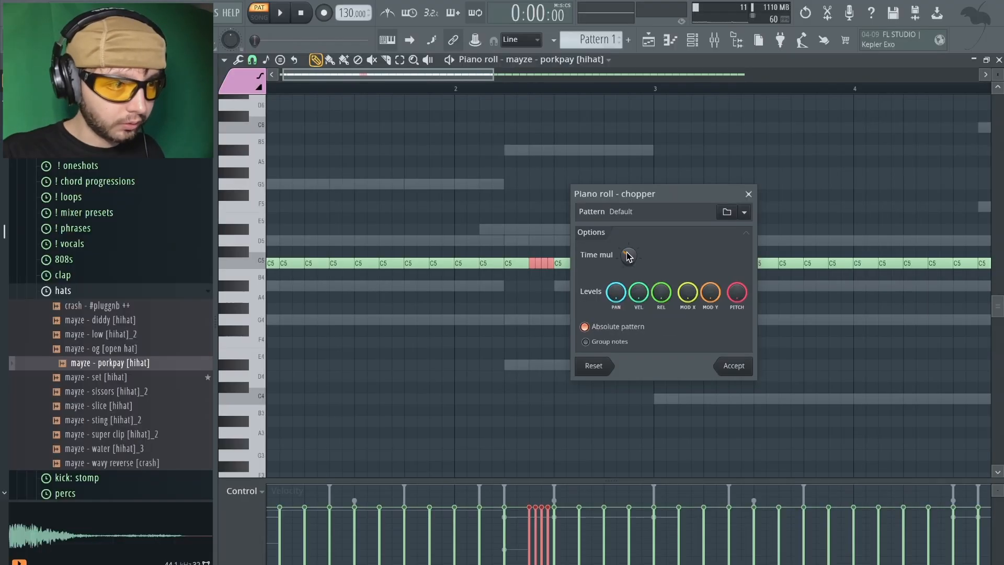
click(730, 366)
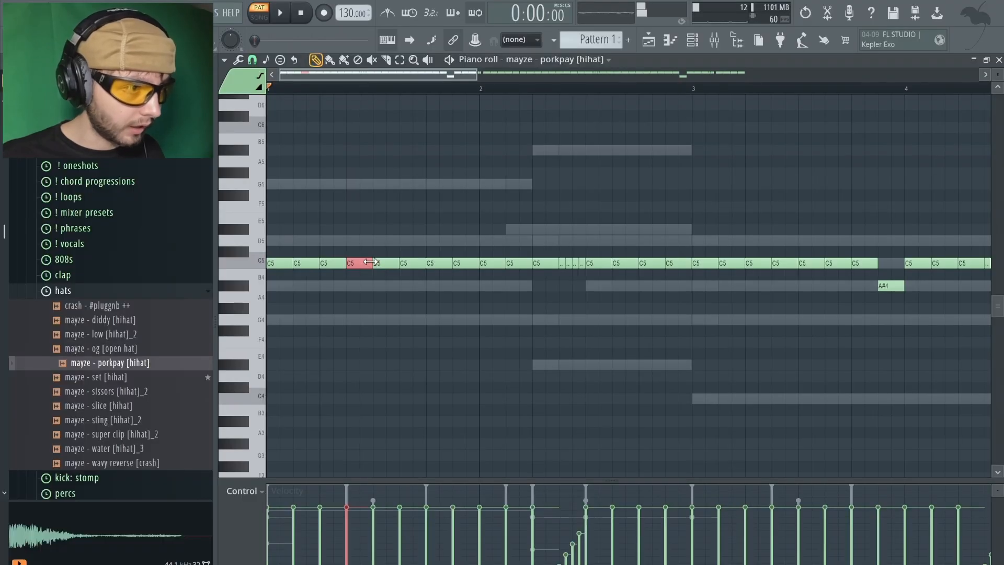
Shorten hihat notes in bar 1 to half length and add extra hits between them, checking the rhythm in playback
drag(372, 264, 360, 267)
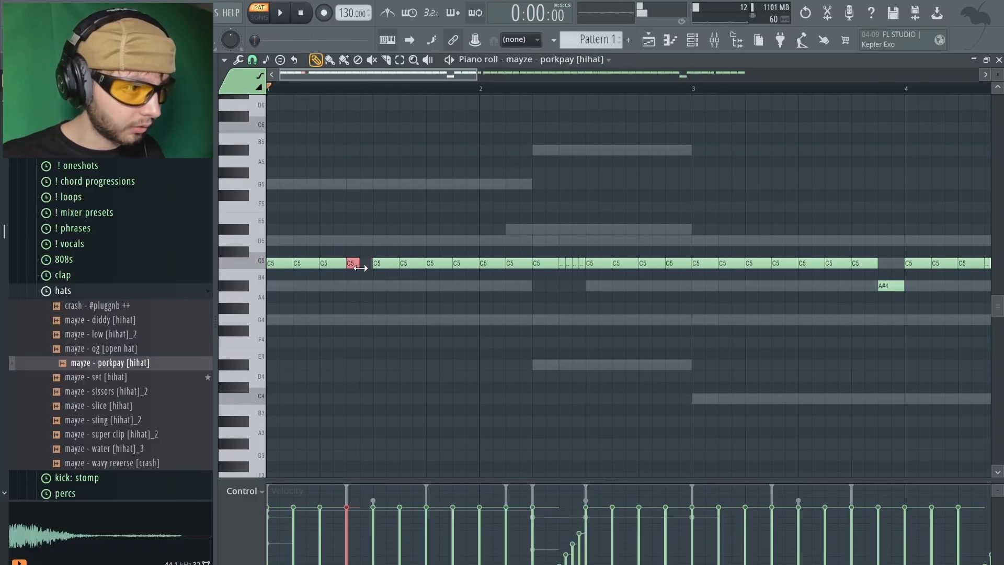
key(space)
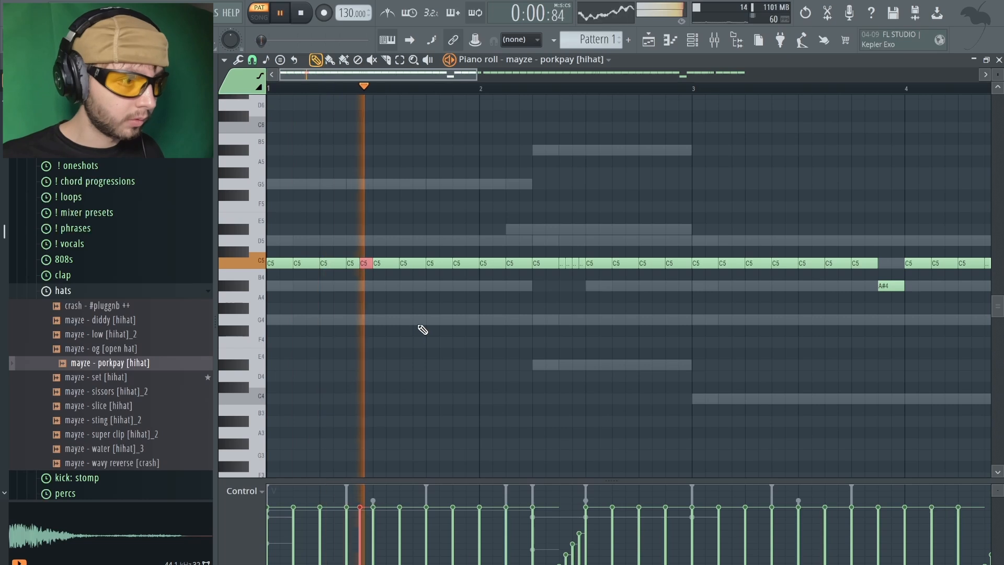
key(space)
drag(351, 268, 338, 268)
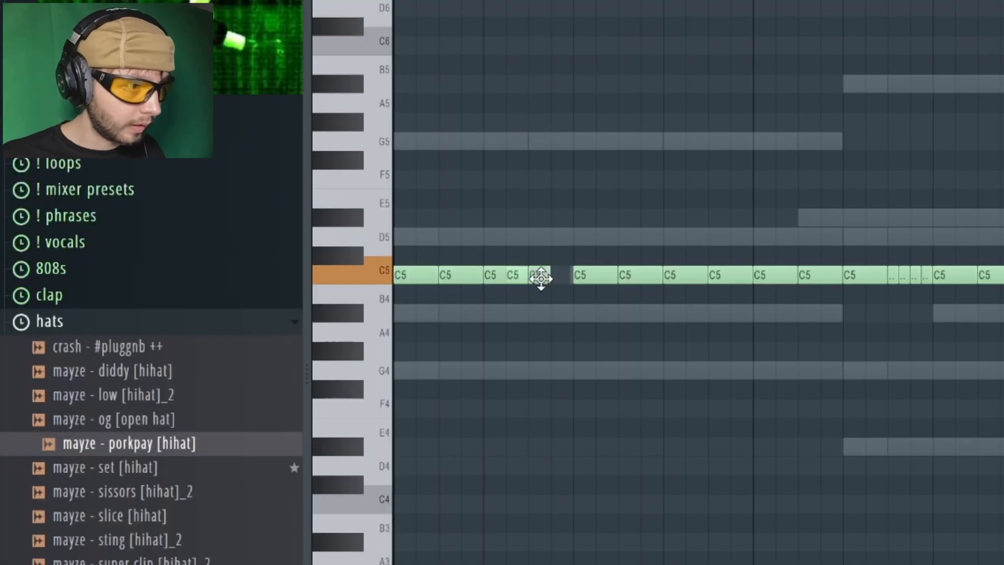
key(space)
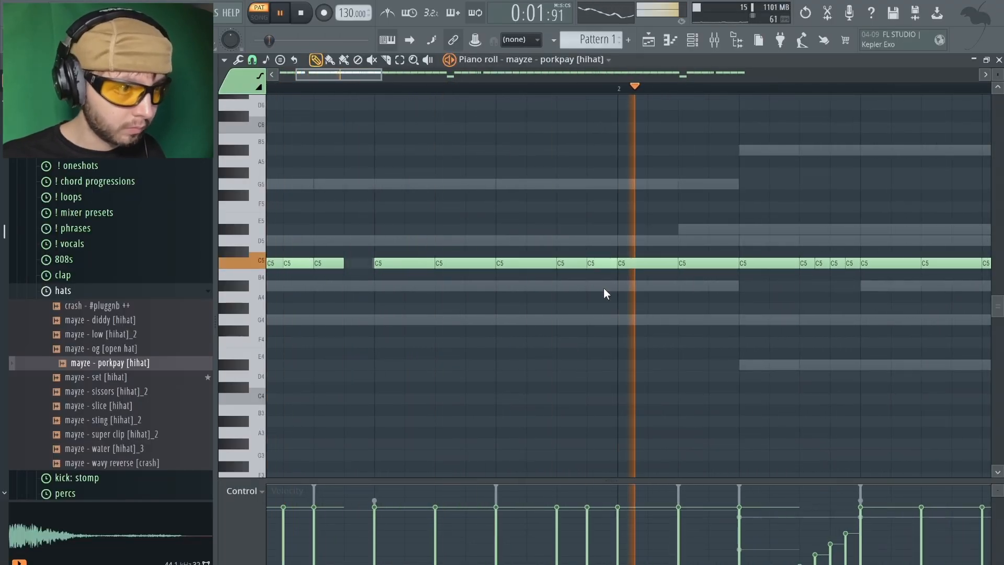
Delete the hihat notes in bars 5 to 8 and replace them with a copy of the first four bars
scroll(602, 288, down, 3)
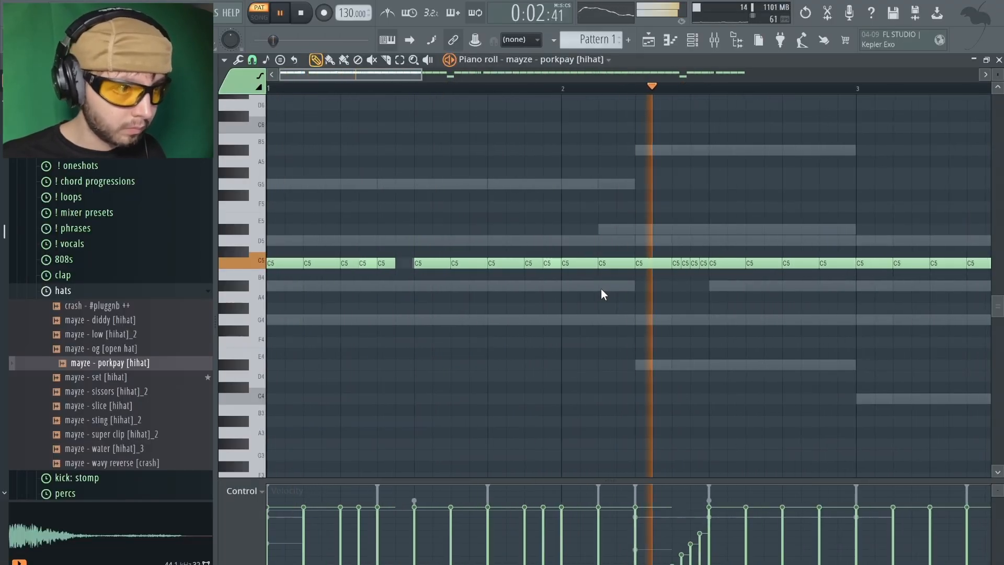
scroll(712, 298, down, 4)
scroll(713, 298, down, 2)
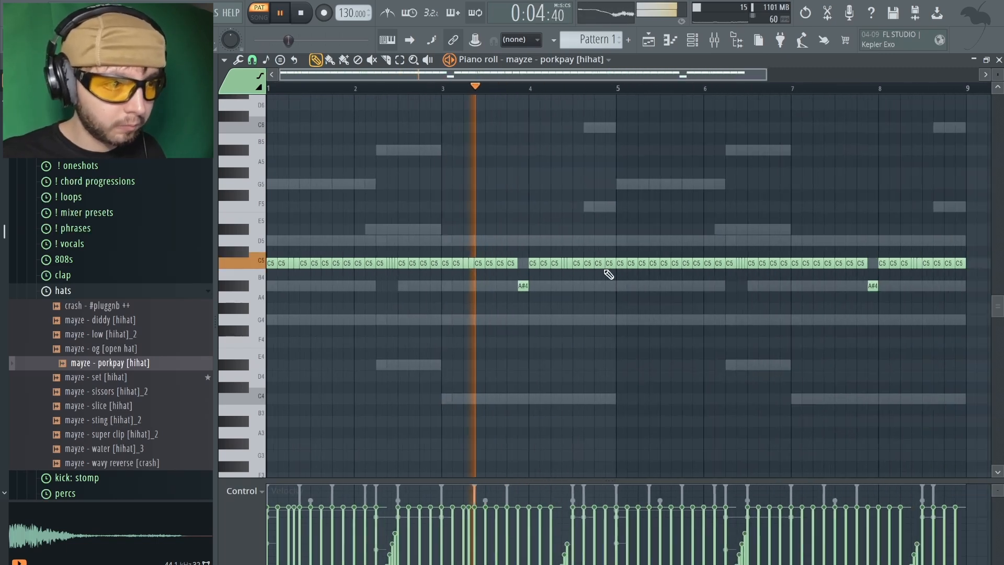
drag(620, 248, 961, 274)
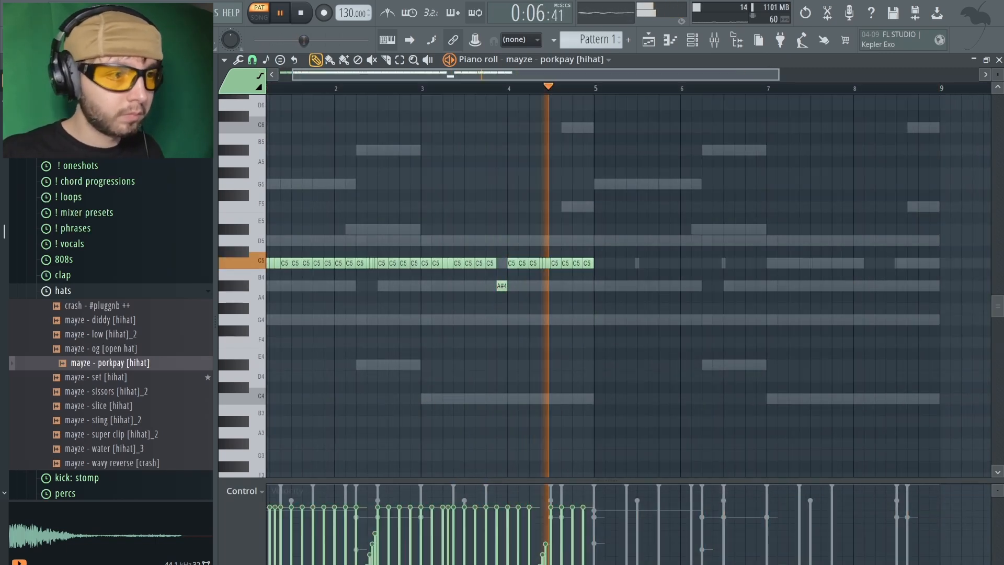
Raise the two A#4 hihat notes in bars 3 and 7 to B4 and clear the selection
drag(467, 280, 895, 320)
key(shift+Up)
key(shift+Up)
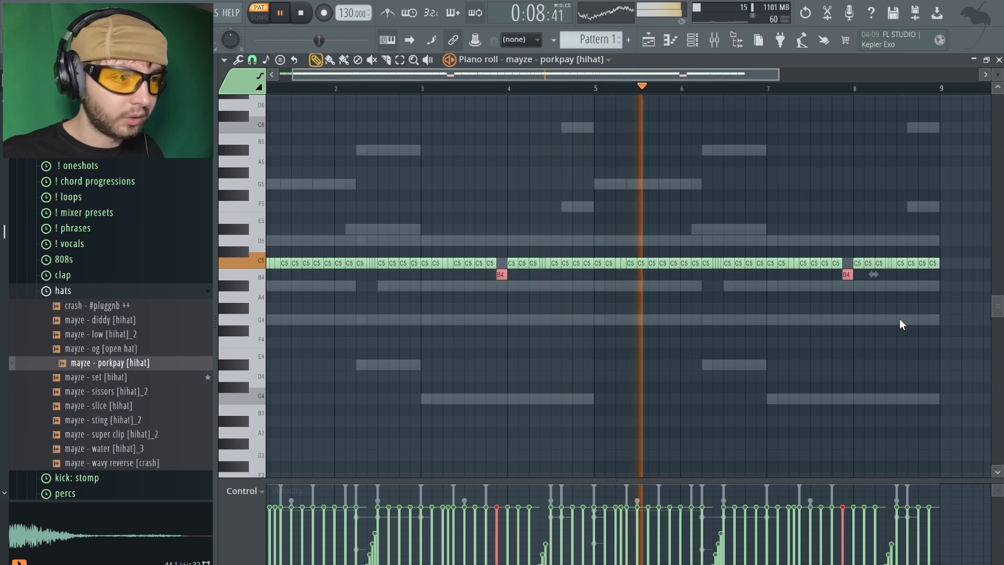
key(ctrl+a)
key(ctrl+d)
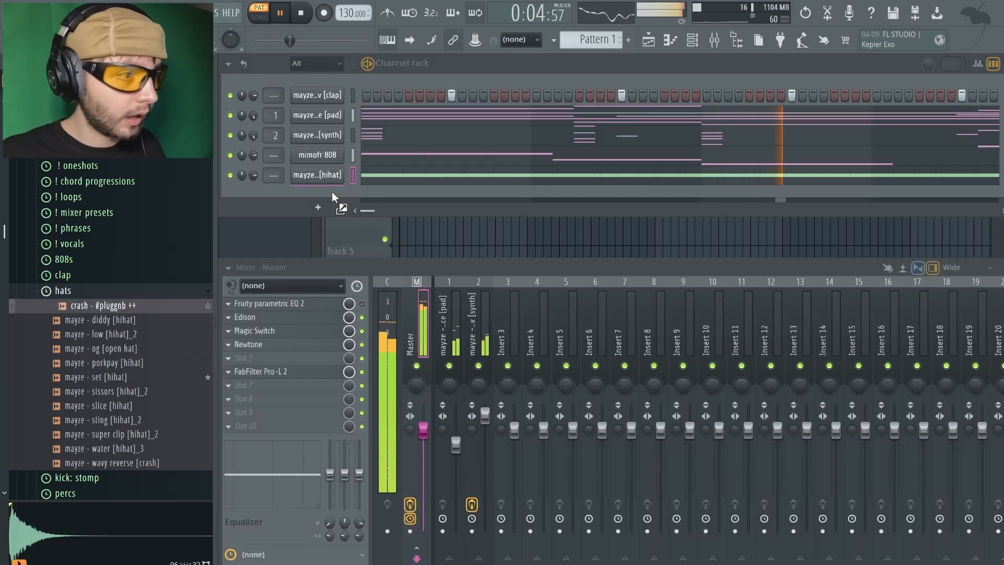
Add the crash - #pluggnb ++ sample with a hit on the first step and raise the mimofr 808 channel's volume
drag(332, 197, 332, 197)
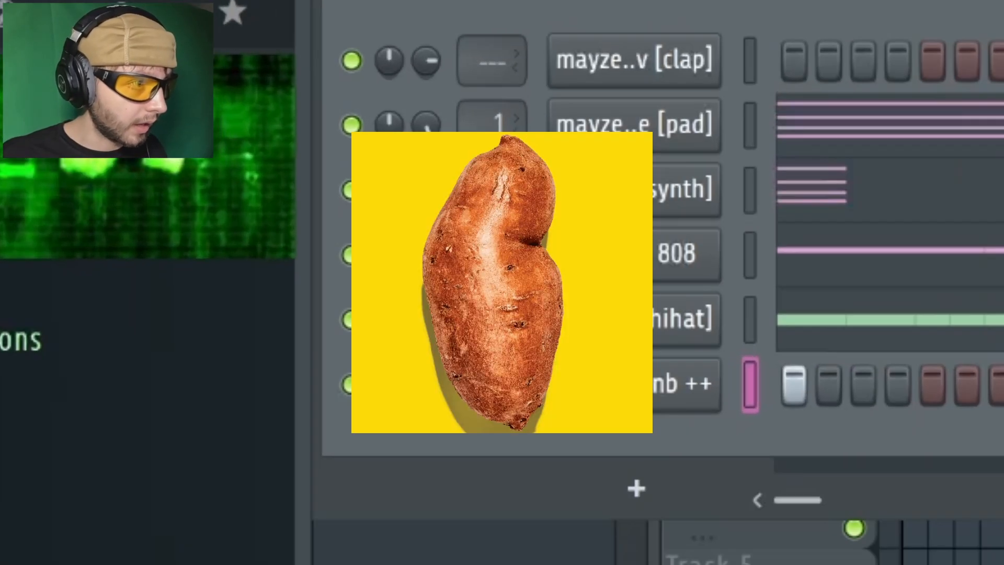
drag(254, 155, 253, 145)
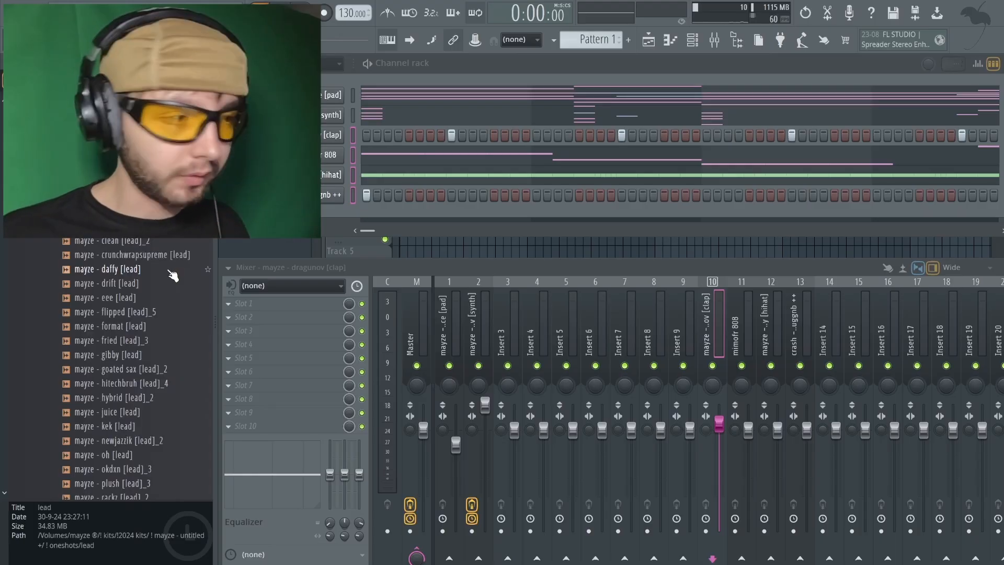
Browse the lead one-shots and add mayze - zig [lead] as a new channel
scroll(173, 272, down, 2)
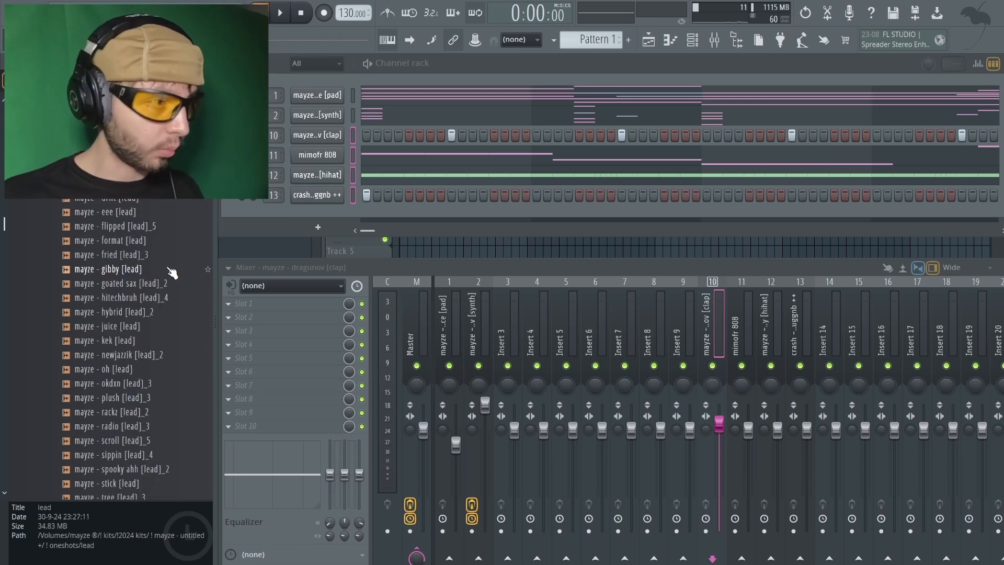
click(125, 471)
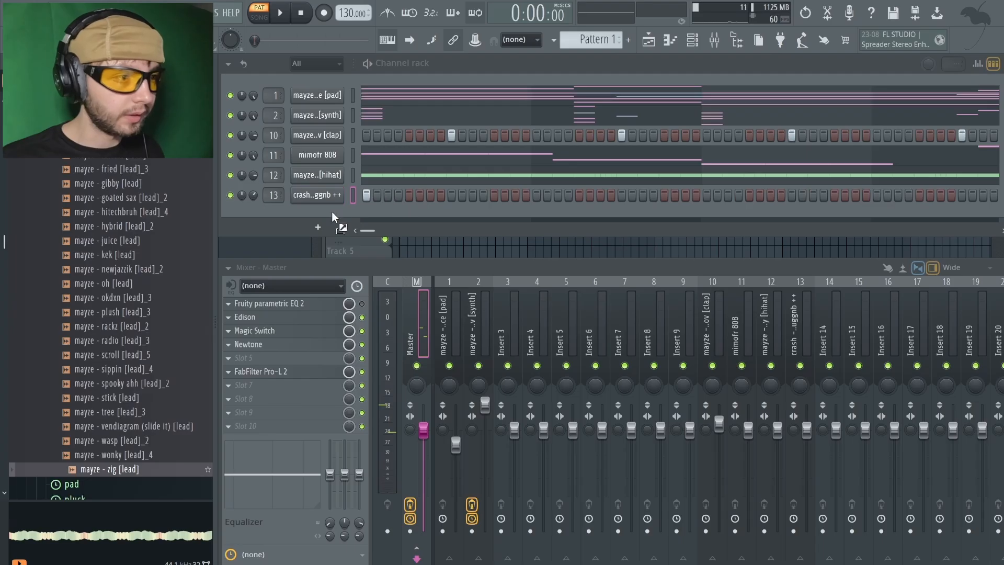
drag(332, 212, 332, 213)
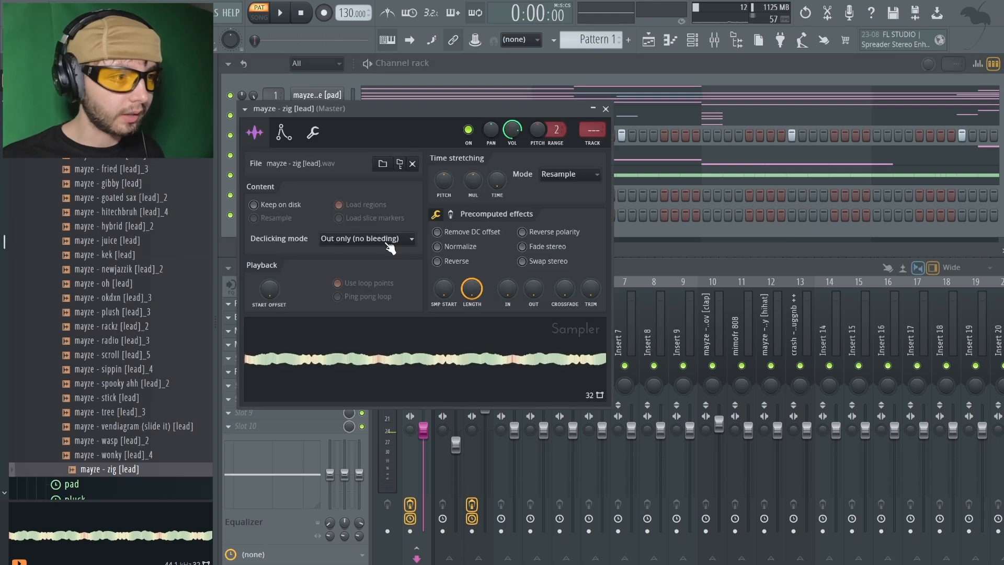
Enable the zig lead's volume envelope with minimum release, and turn on Porta and Mono with a longer slide time
click(284, 132)
drag(372, 264, 372, 293)
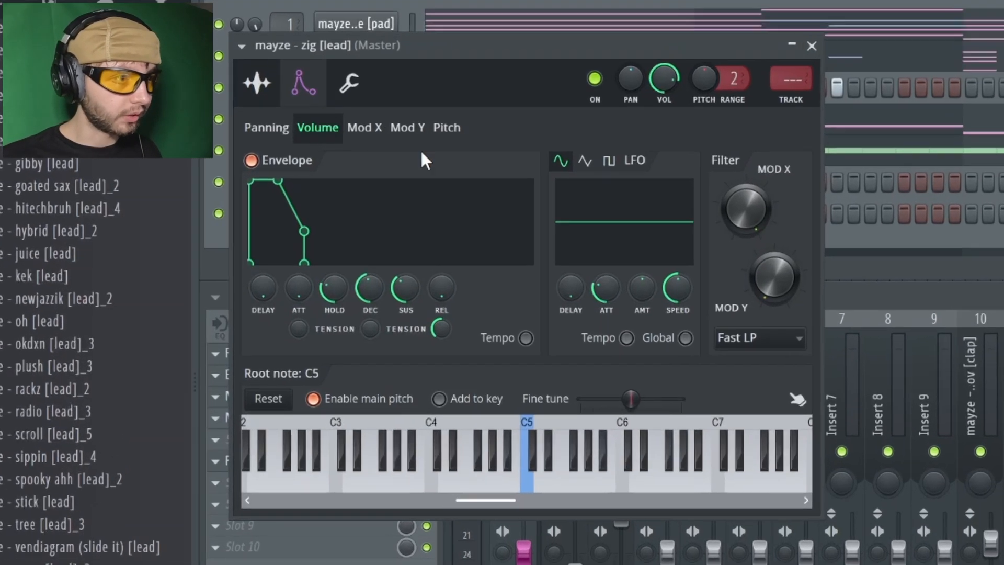
click(349, 83)
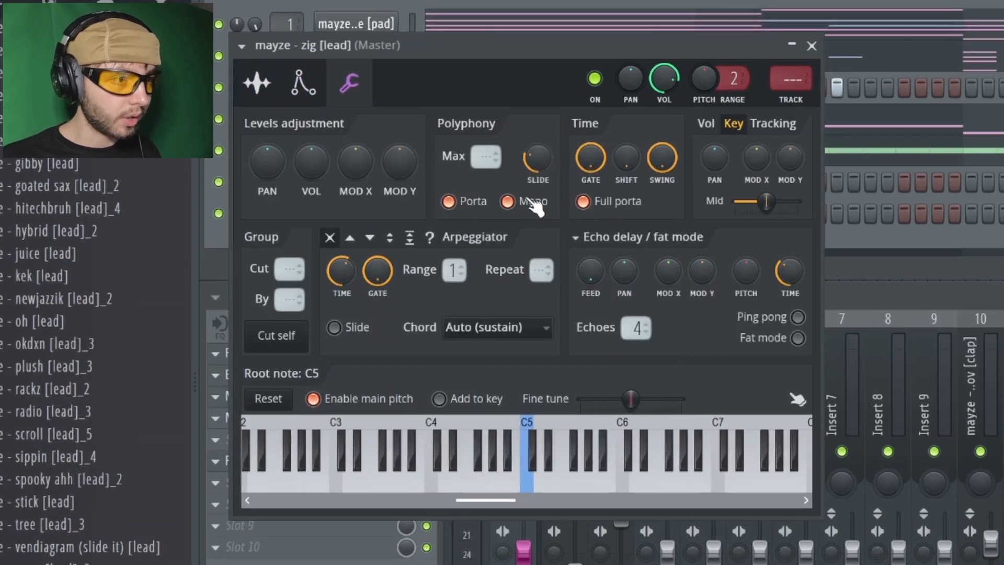
drag(539, 158, 539, 126)
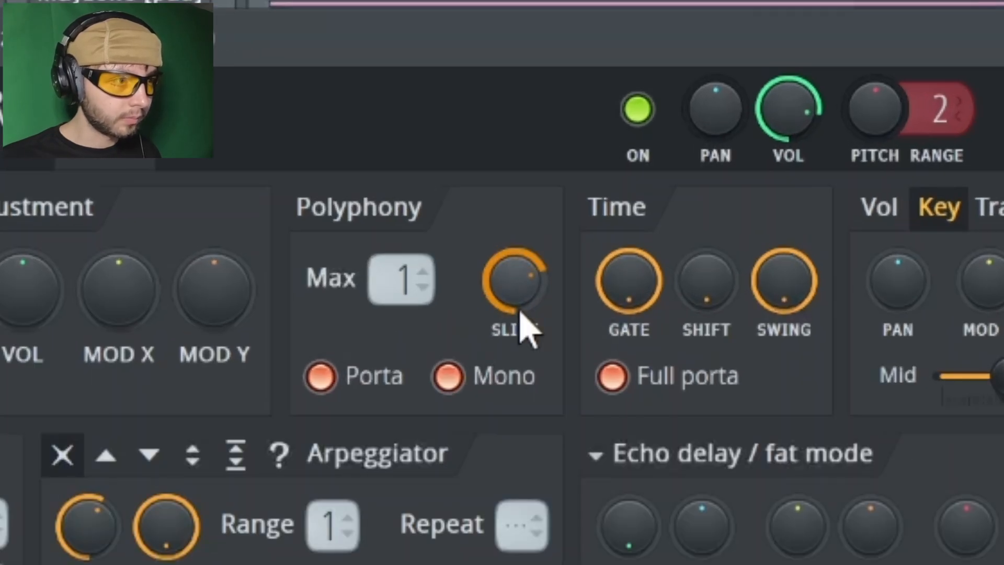
drag(521, 312, 520, 307)
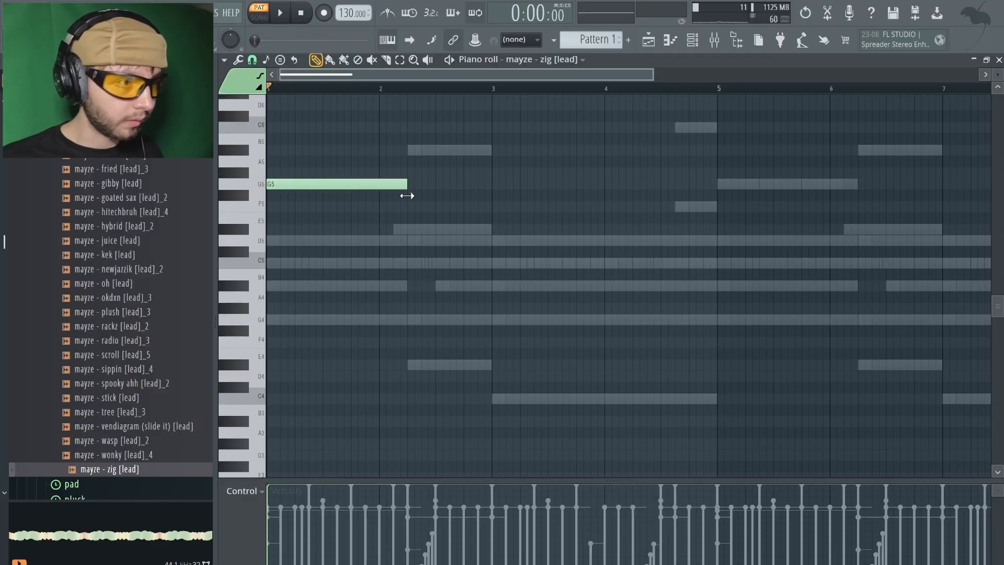
Draw the zig lead melody from G5, D#5, D5, C5 and F5 notes and repeat it across eight bars
key(ctrl+a)
key(ctrl+b)
key(space)
drag(479, 184, 490, 247)
click(502, 241)
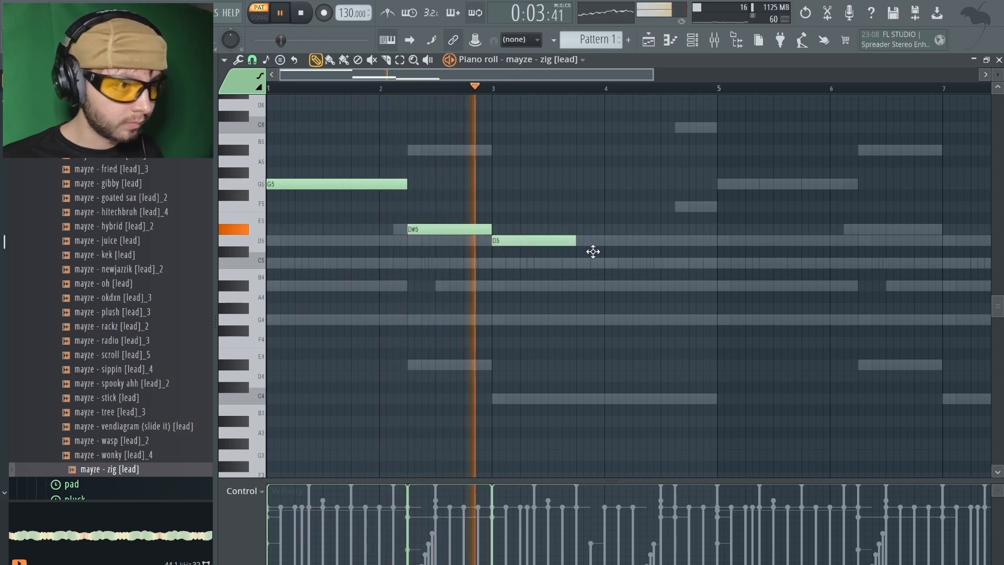
drag(577, 242, 696, 249)
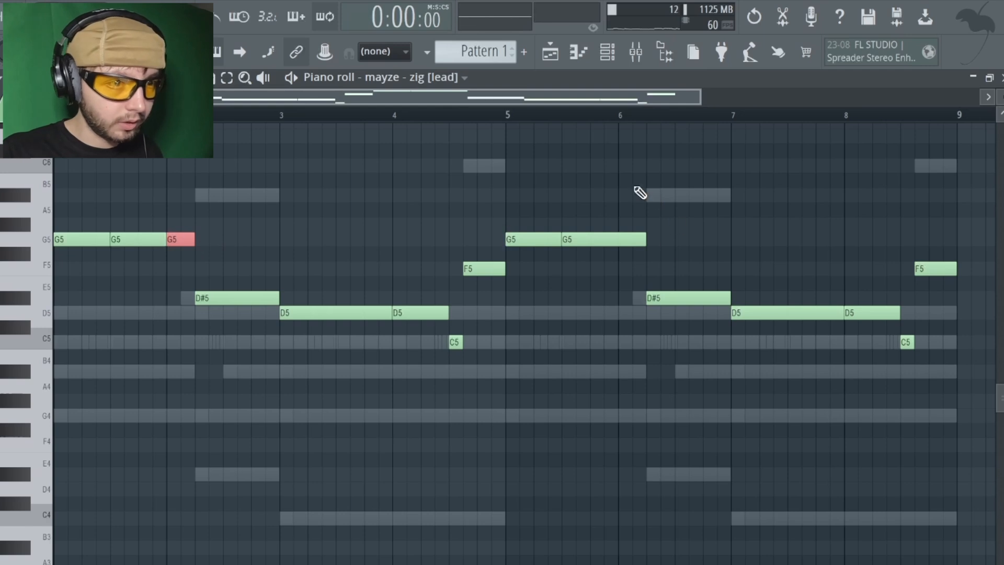
Rework the first four bars into three G5 notes, a shorter D#5, three D5 notes, a lengthened C5 and an F5
click(621, 241)
key(ctrl+a)
key(ctrl+d)
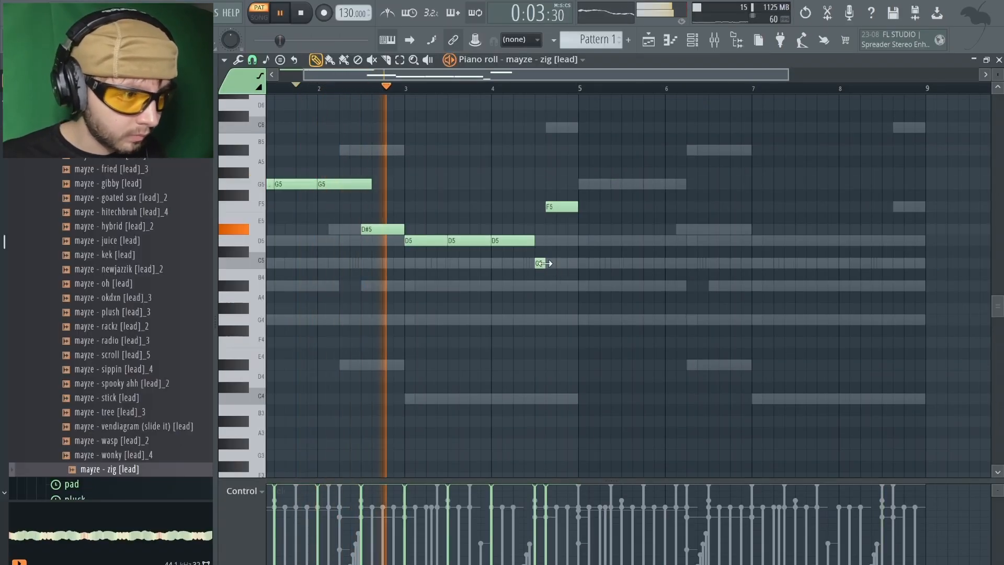
drag(546, 265, 556, 264)
Duplicate the four-bar lead melody into bars 5 to 8 and clear the selection
ctrl+scroll(566, 274, down, 2)
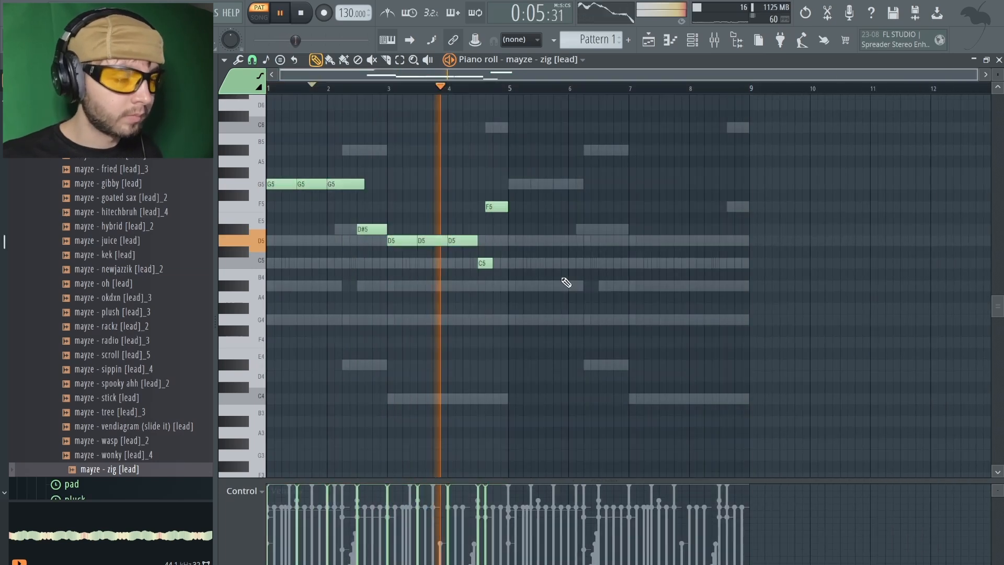
key(ctrl+b)
key(ctrl+a)
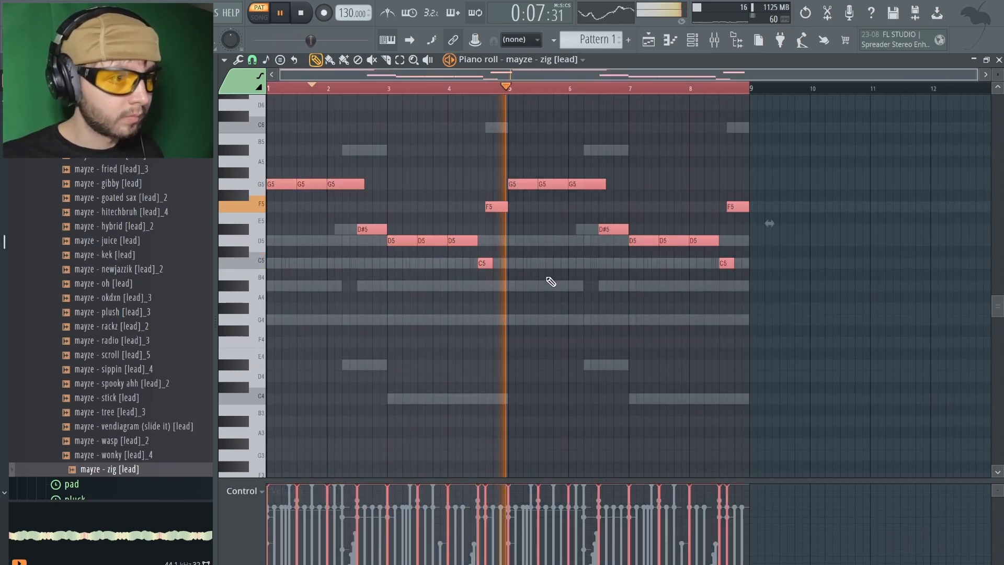
key(ctrl+d)
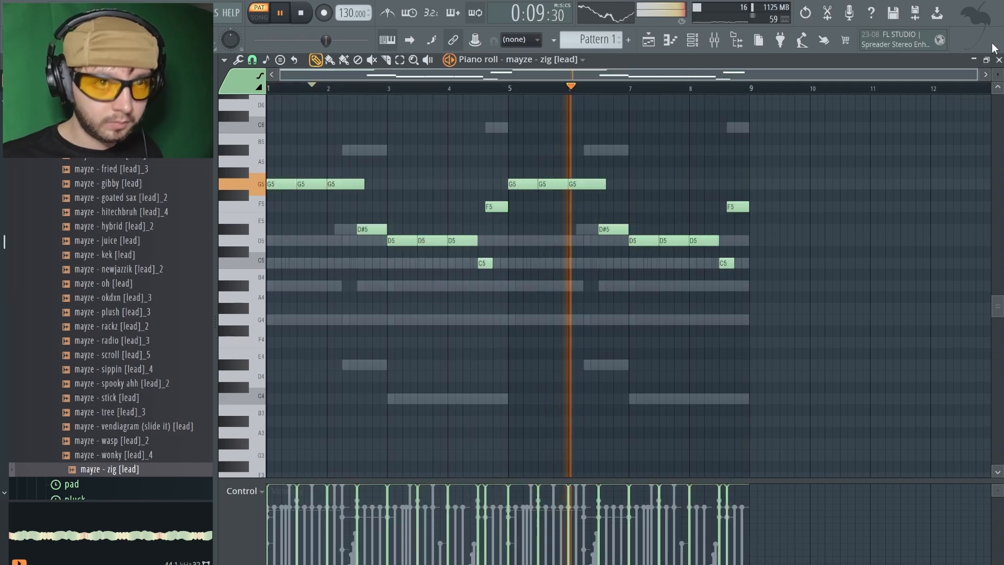
Route the zig lead to mixer insert 3, add ShaperBox 3 and load the Fill Stutter Groove preset
key(F7)
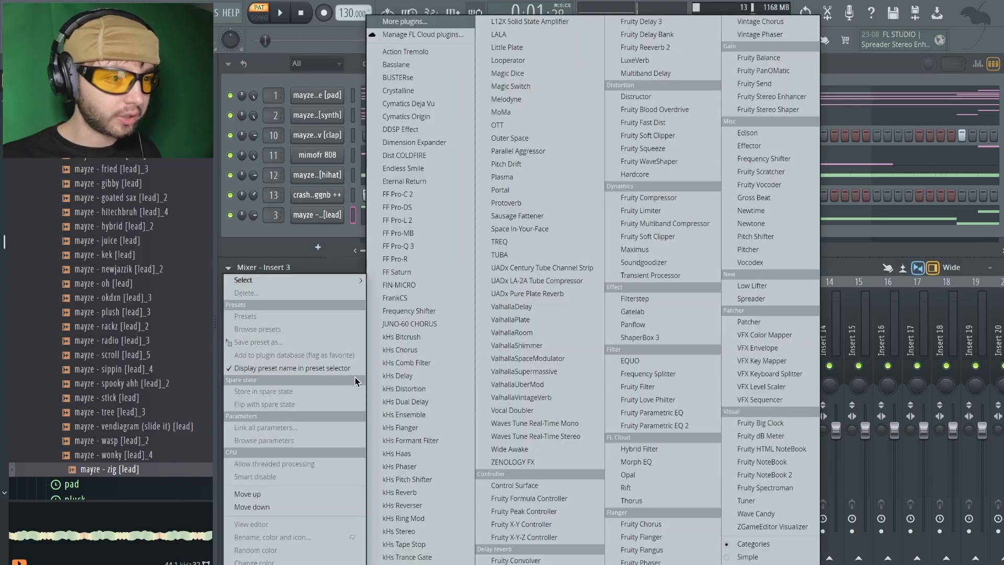
click(335, 358)
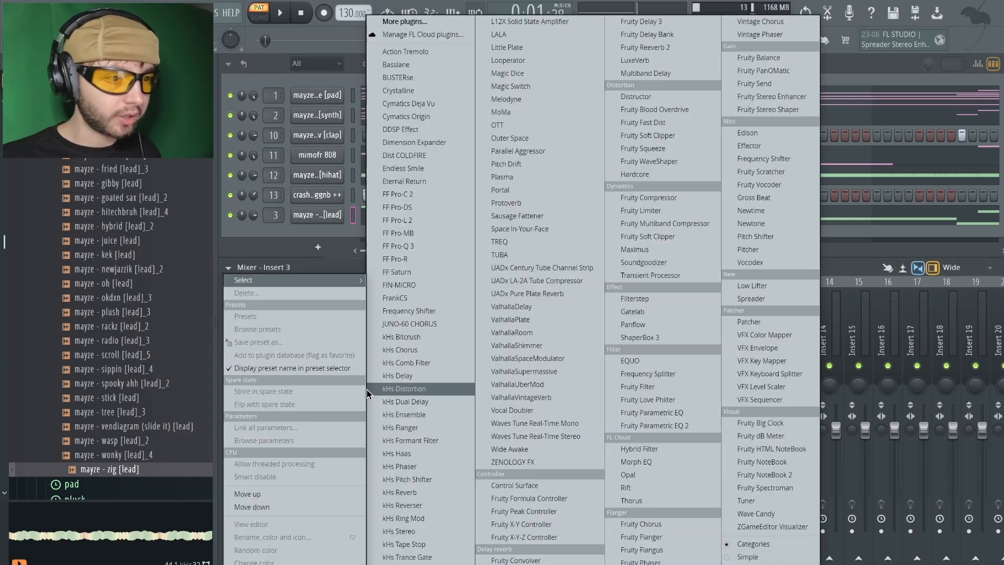
click(649, 340)
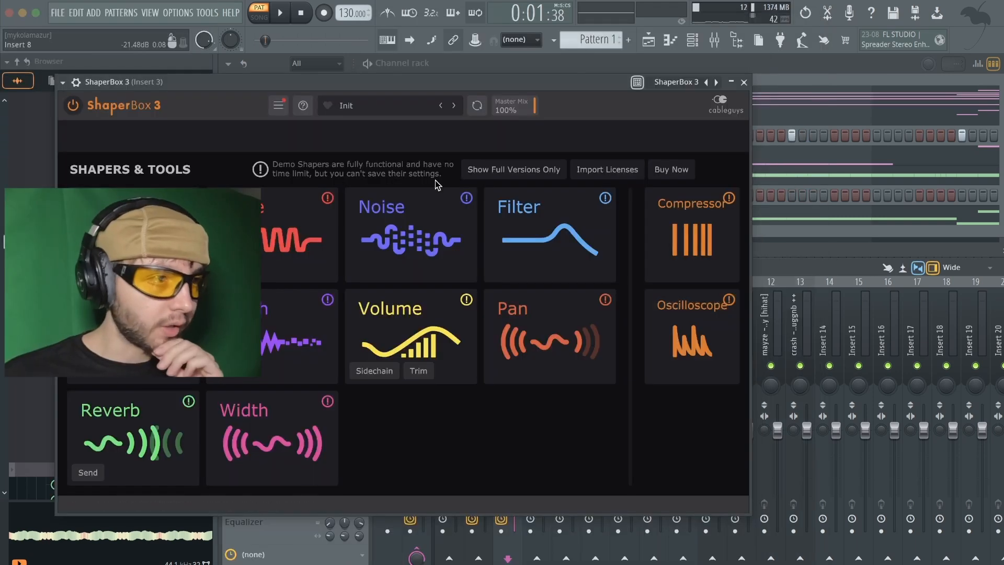
click(410, 104)
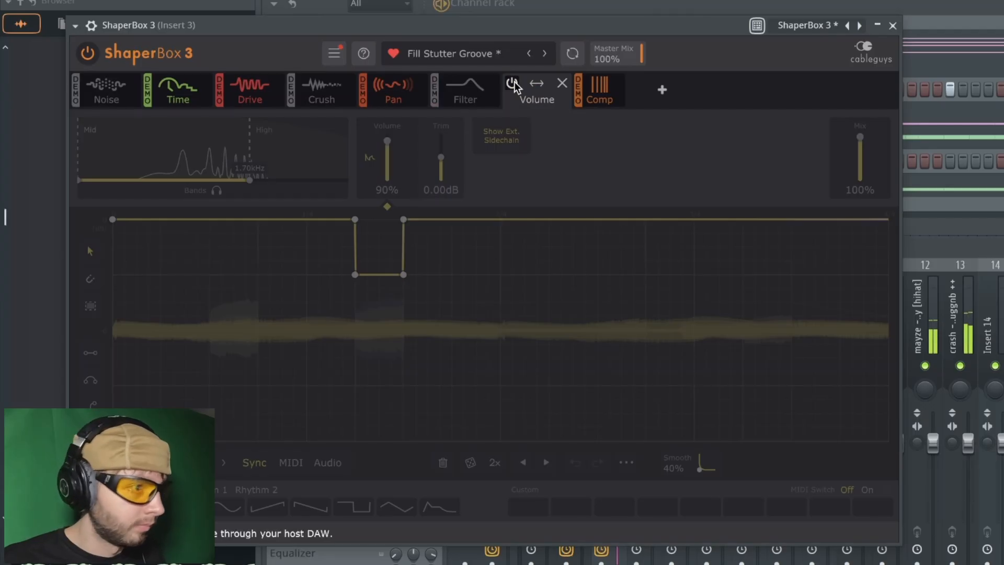
Set the Pan shaper's pan to 49% and Haas range to 0.91 ms, and extend its band across the full frequency range
click(397, 98)
drag(435, 180, 529, 180)
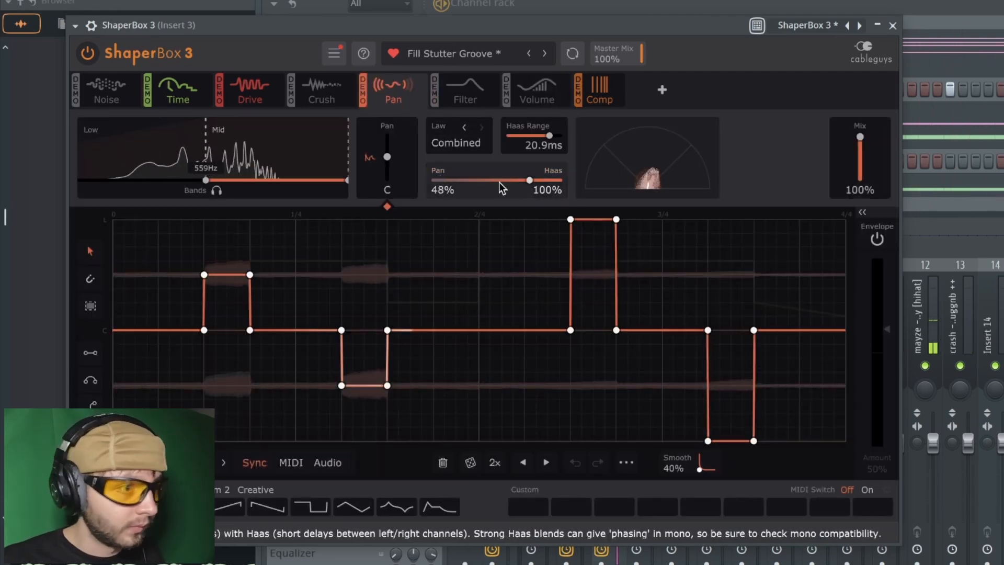
mouse_move(540, 144)
mouse_down()
mouse_move(540, 157)
mouse_move(549, 134)
mouse_up()
drag(204, 138, 79, 138)
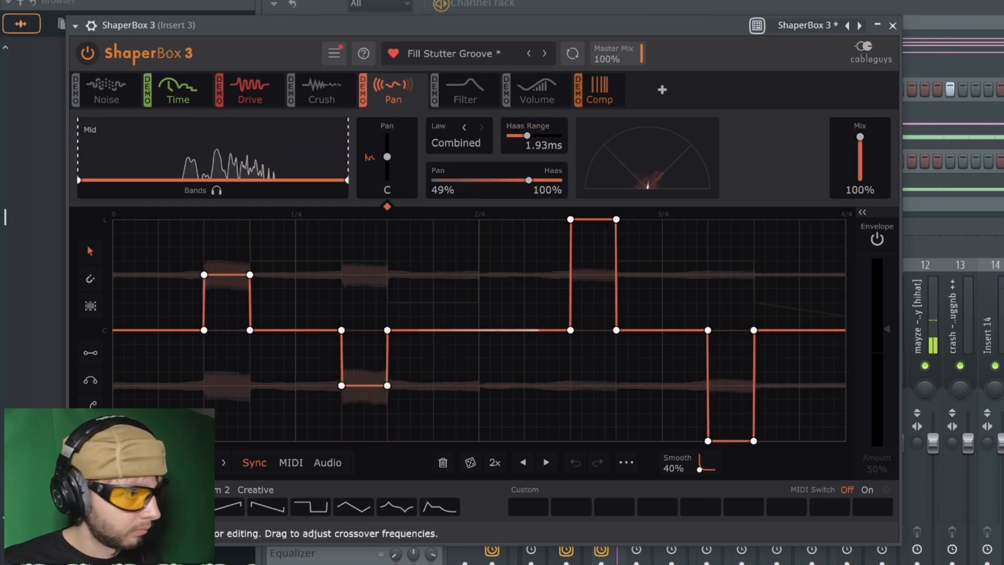
scroll(529, 136, down, 5)
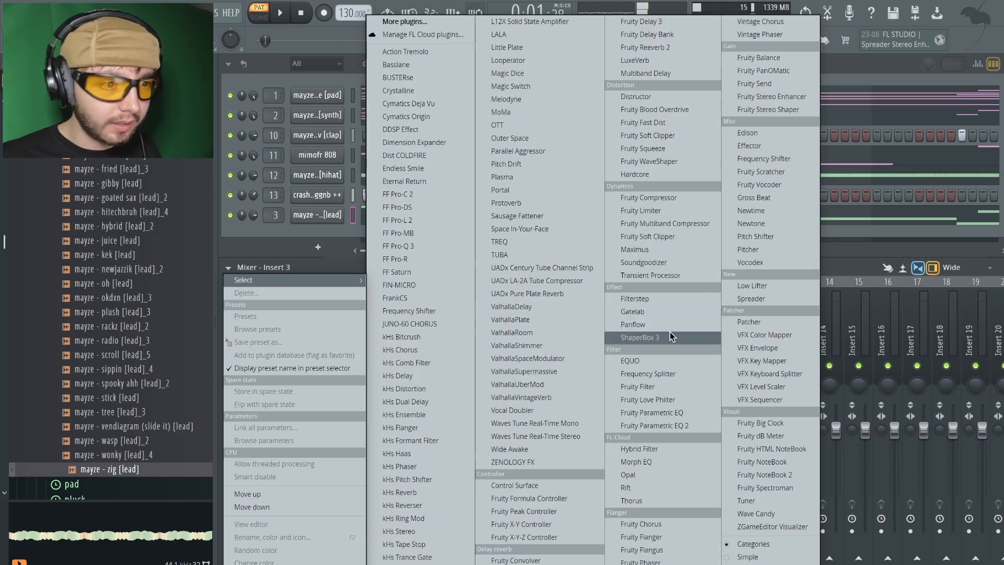
Add a second ShaperBox 3 to the lead's insert, load the Beat Repeat 2 preset and disable its Filter shaper
click(670, 336)
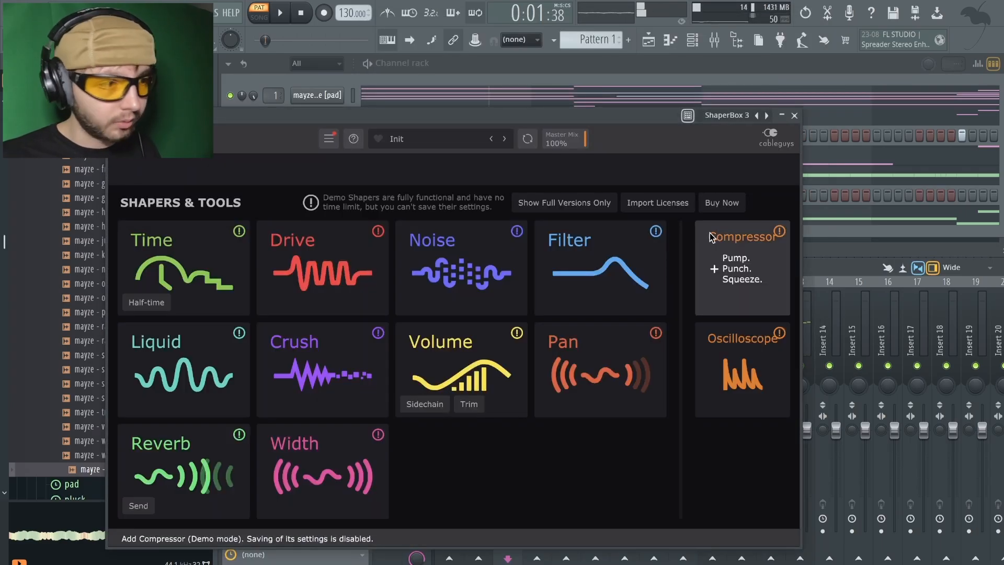
click(442, 140)
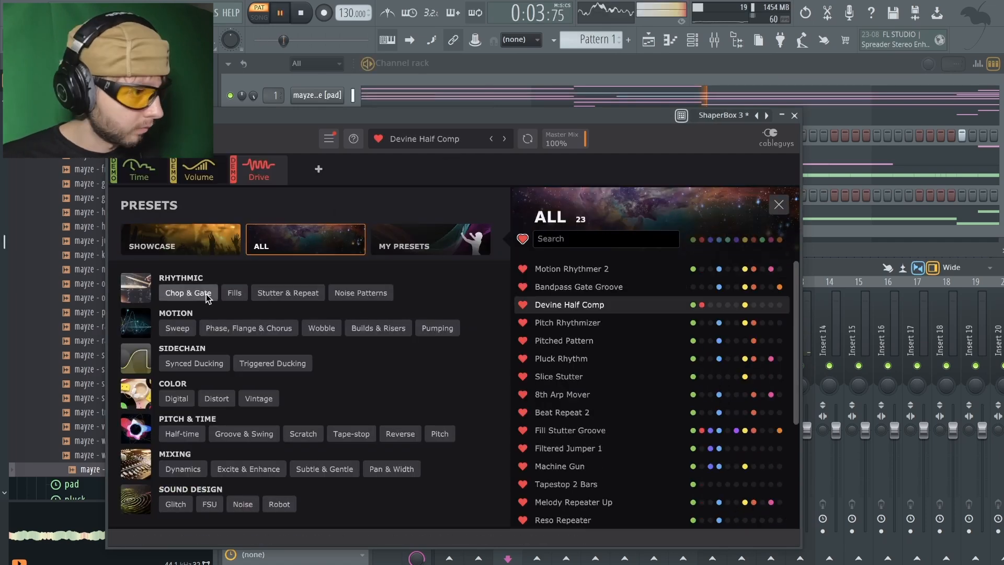
click(288, 293)
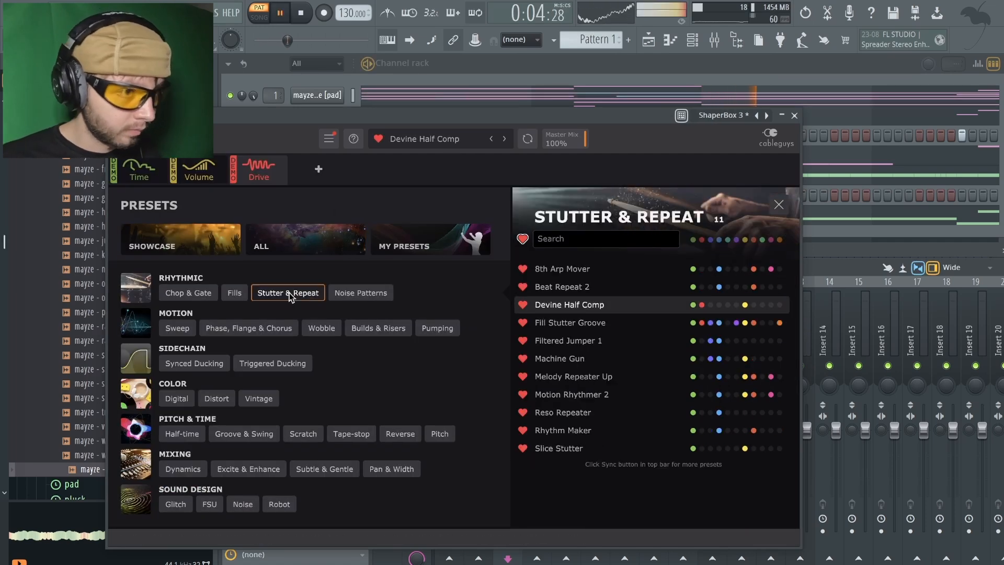
click(607, 287)
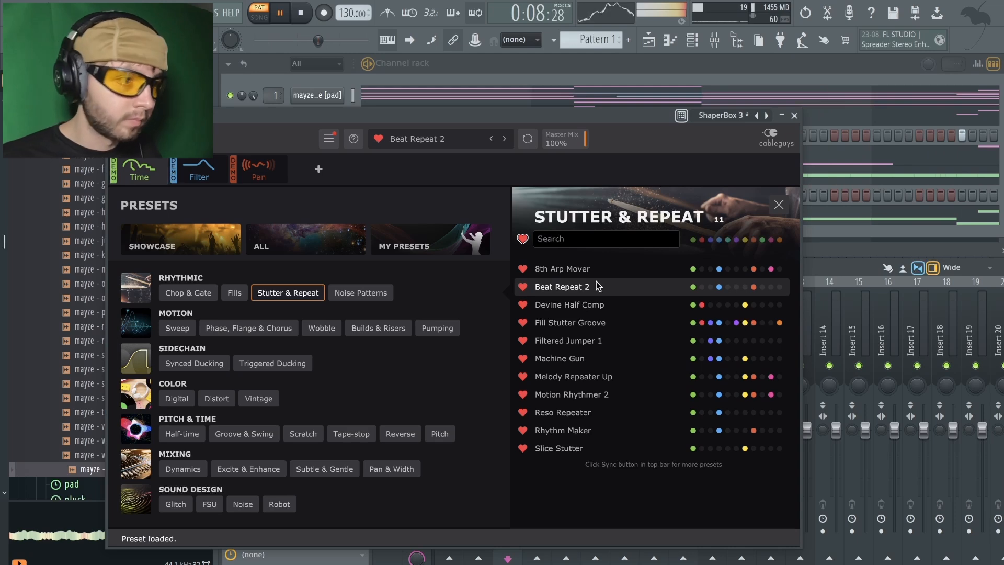
click(199, 174)
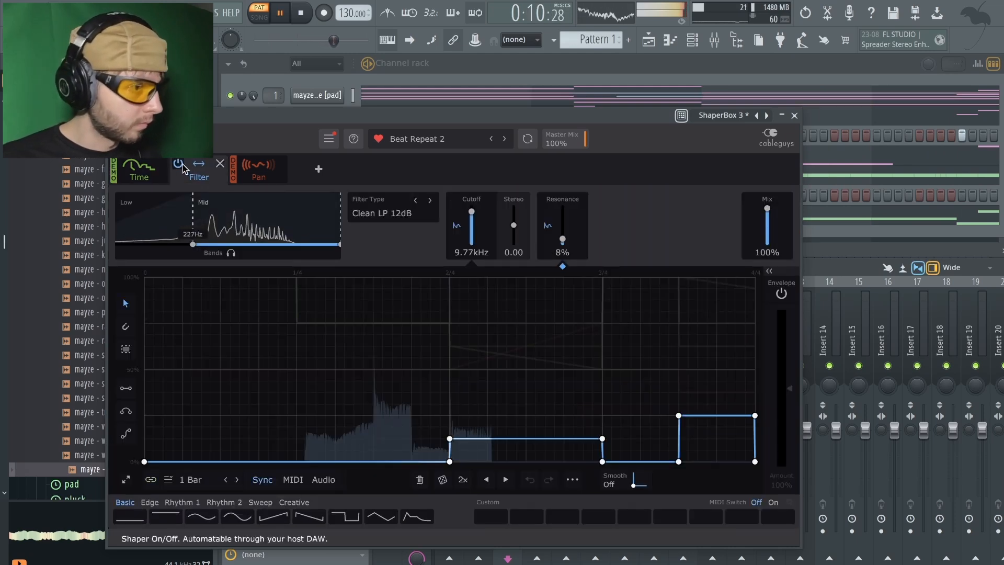
click(178, 165)
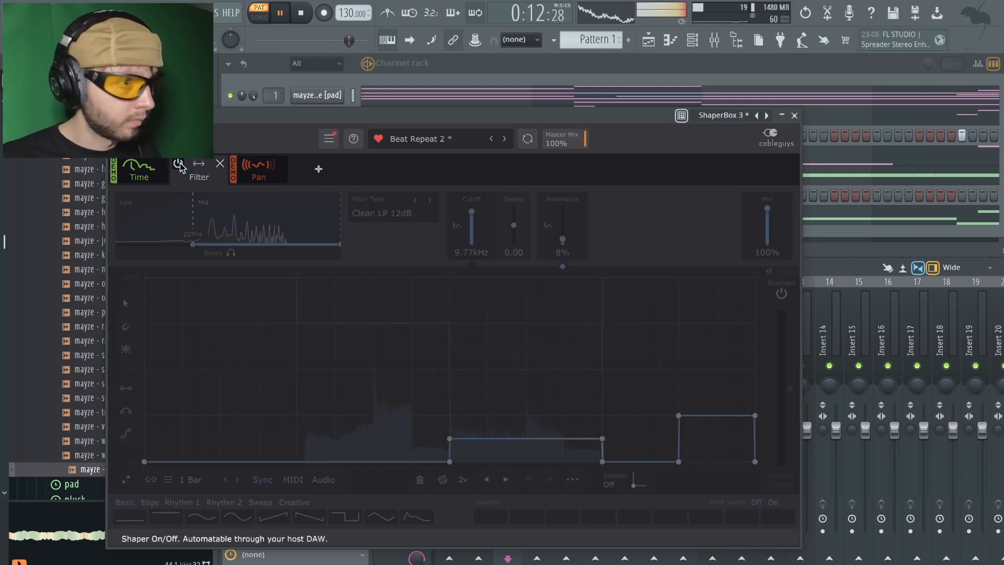
click(795, 115)
Stop playback and add Spreader to the rev synth's mixer track
click(478, 328)
key(space)
click(279, 380)
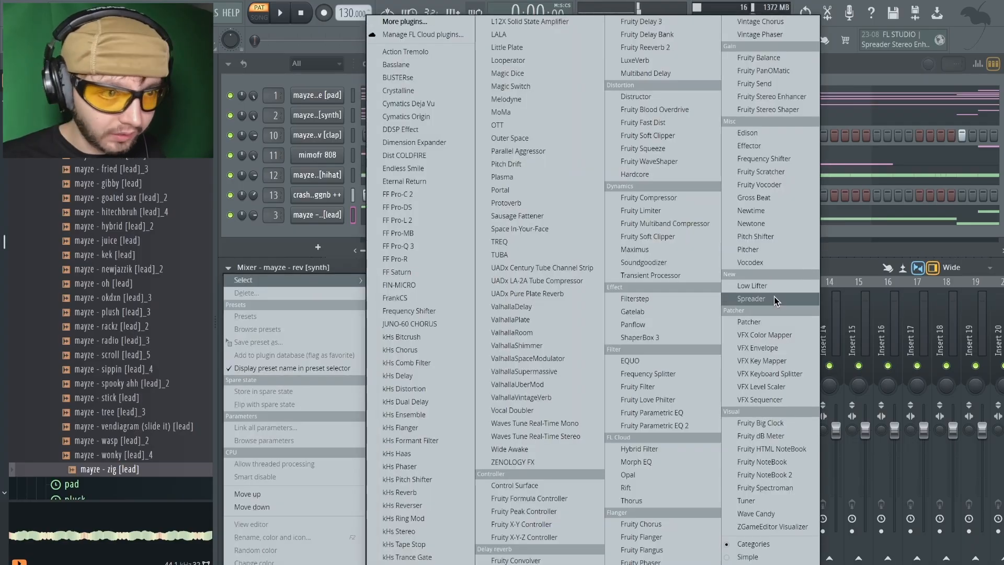
click(775, 297)
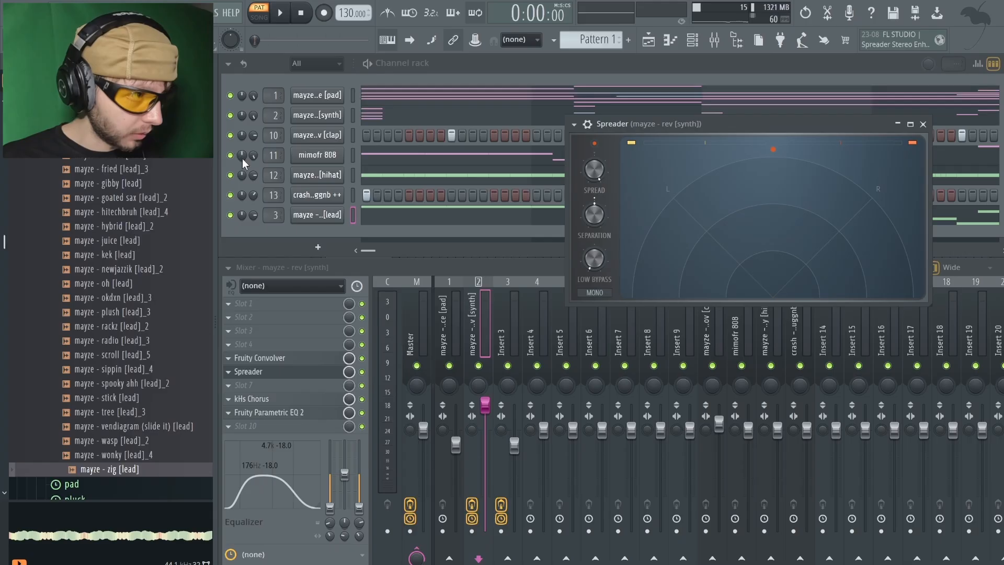
Mute the mimofr 808, hihat and crash channels and raise the separation in the synth's Spreader to maximum
click(231, 156)
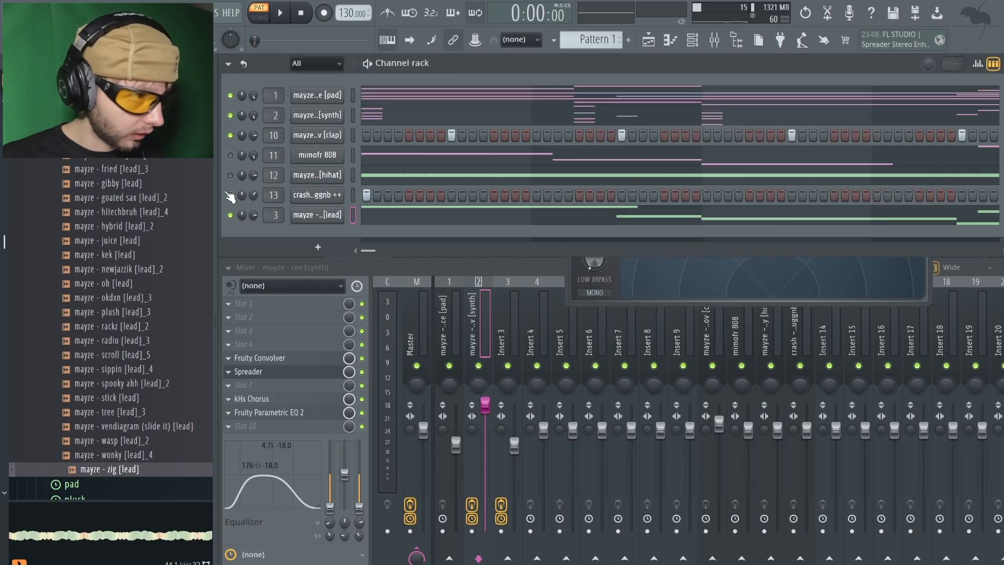
click(776, 279)
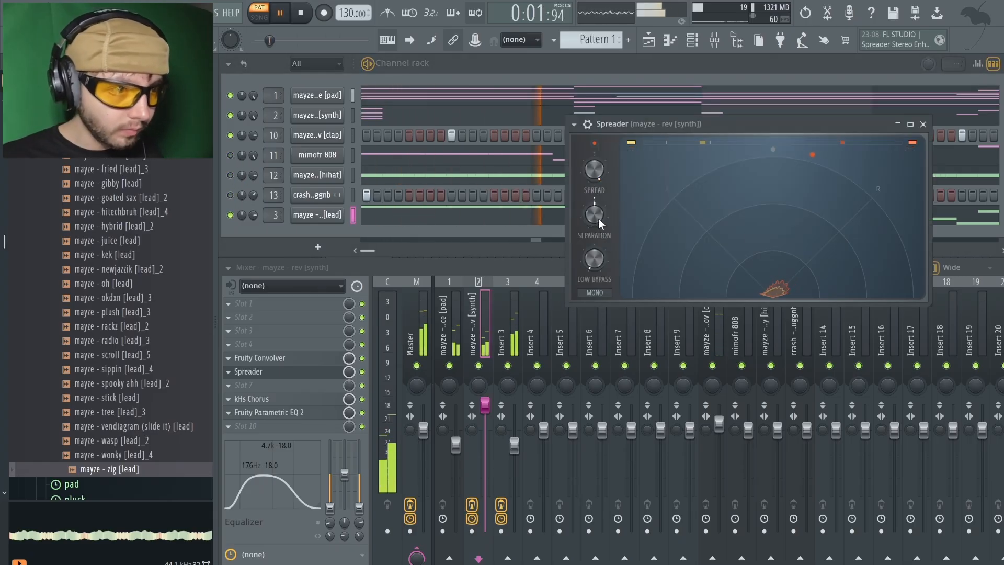
click(923, 124)
Add Spreader to the trance pad's mixer track and raise its separation to maximum
click(444, 314)
click(316, 373)
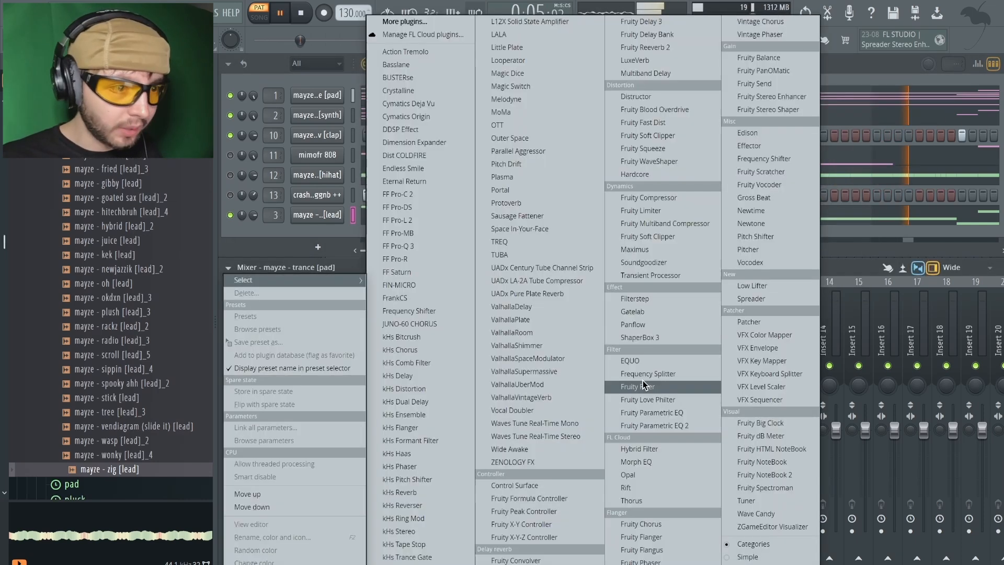
click(751, 299)
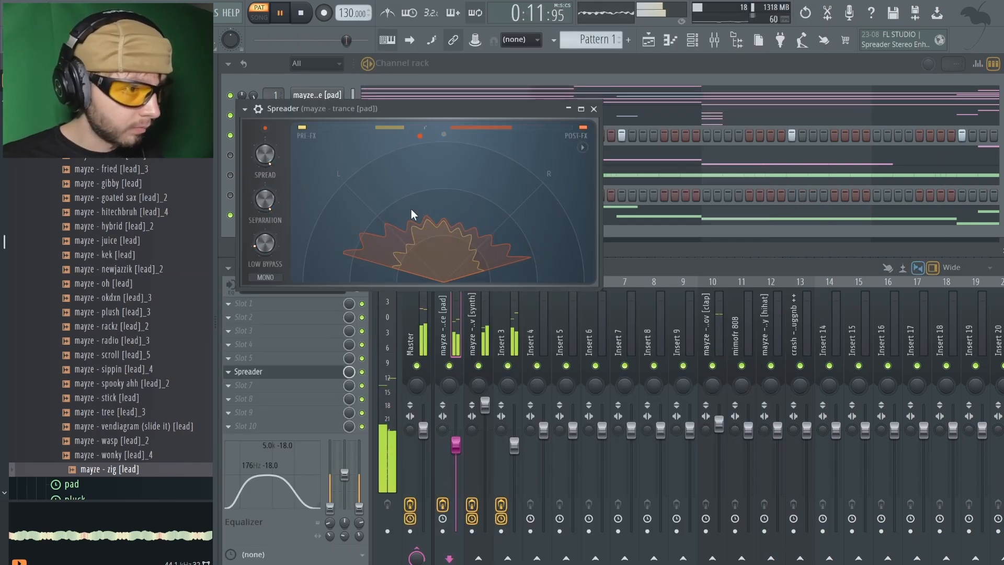
click(594, 109)
Add Fruity Convolver after the two ShaperBox 3 effects on the zig lead's insert and adjust its reverb
click(513, 323)
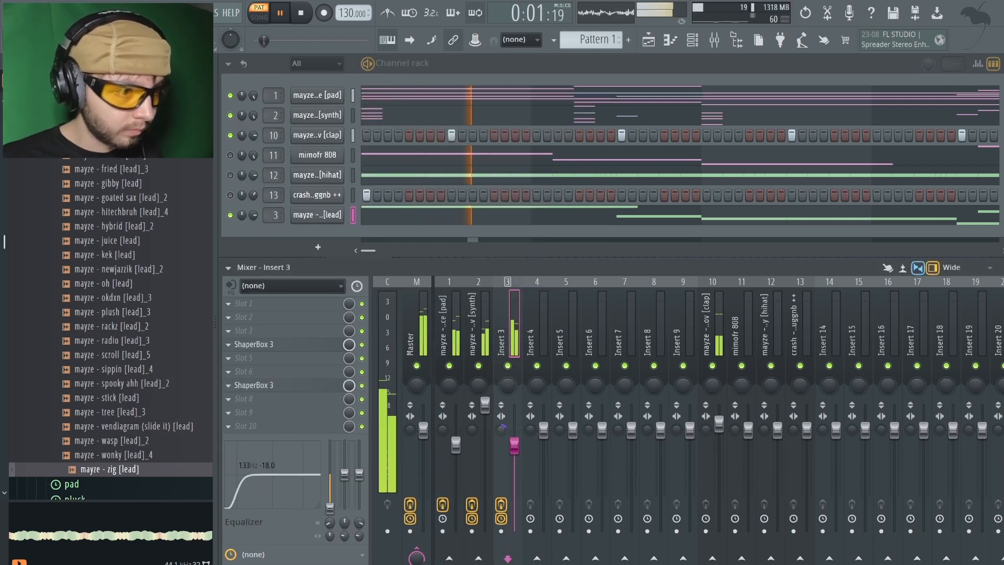
click(276, 409)
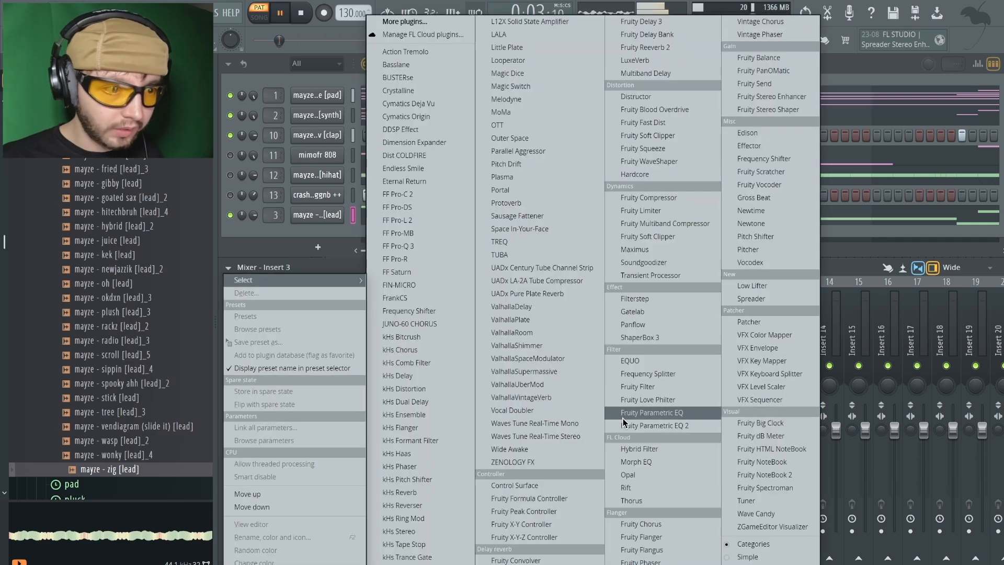
click(524, 560)
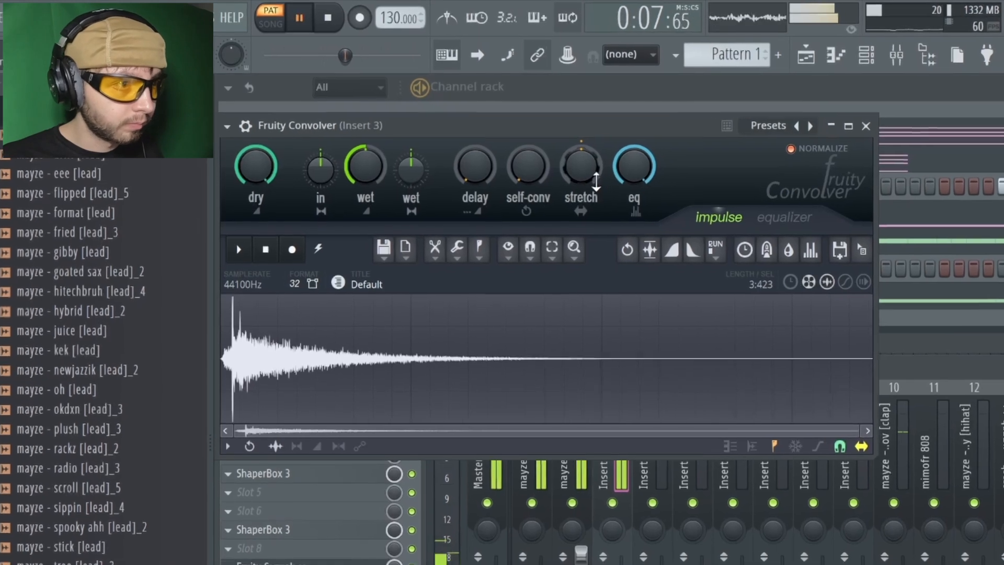
drag(554, 163, 554, 156)
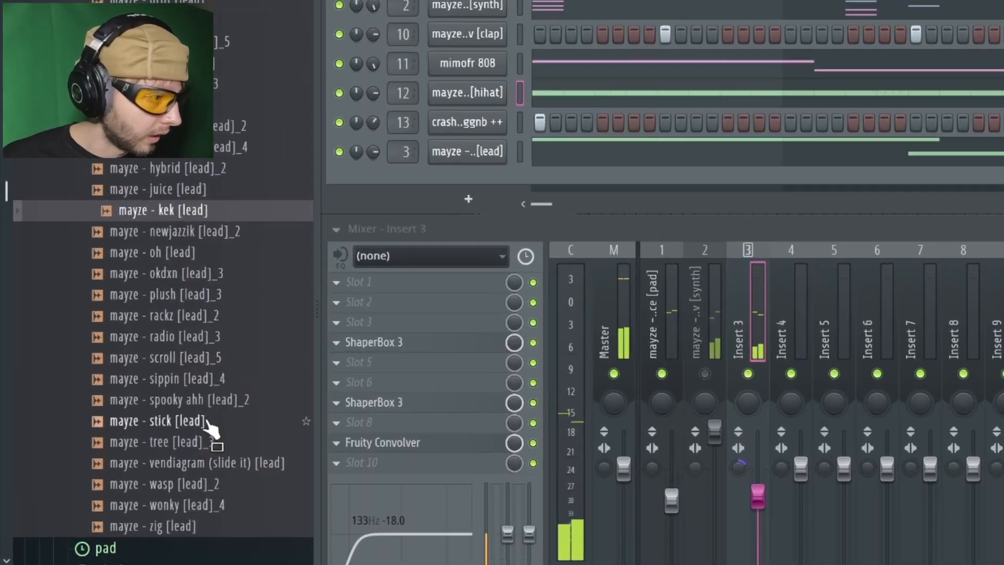
Audition more lead one-shots and add mayze - spooky ahh [lead]_2 as a new channel
click(137, 398)
click(133, 412)
click(139, 427)
click(243, 502)
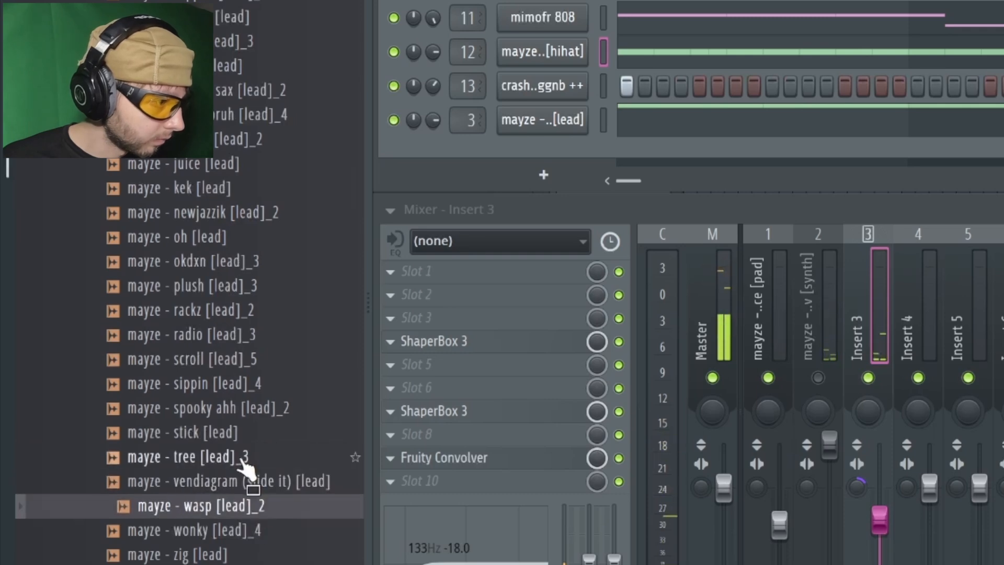
click(235, 406)
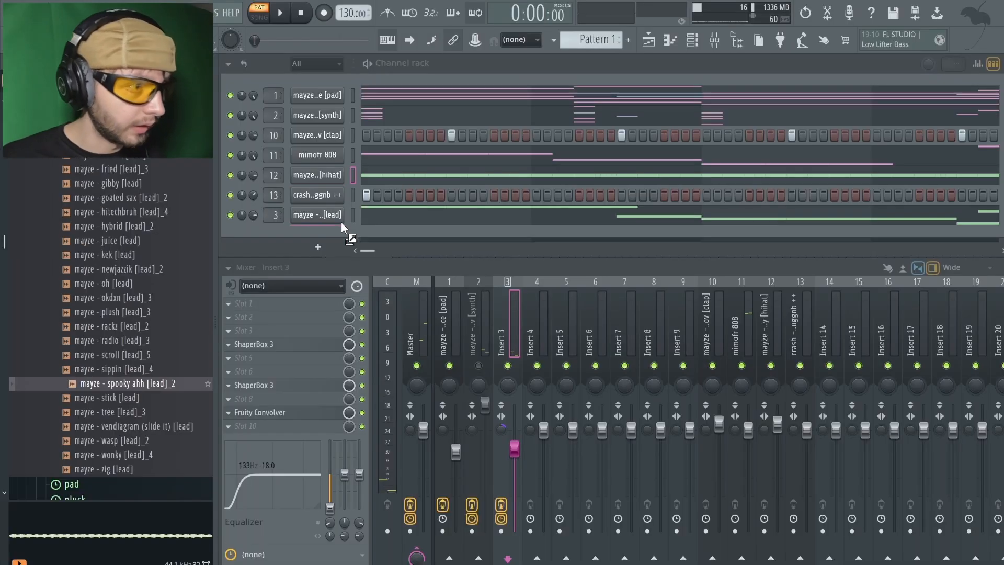
drag(343, 229, 335, 234)
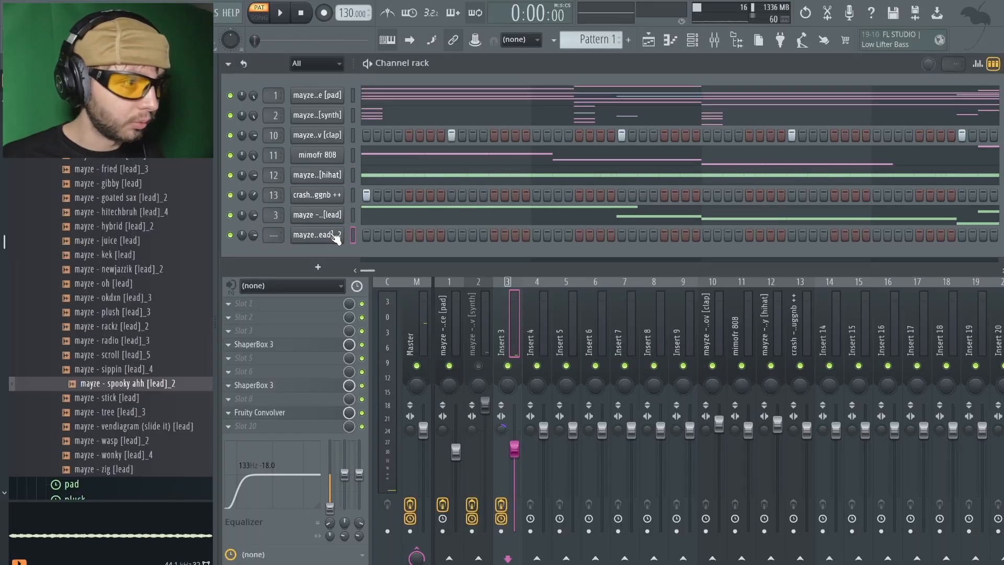
Place a first note for the spooky ahh lead and turn on its Porta and Mono with a longer slide time
click(335, 235)
click(308, 147)
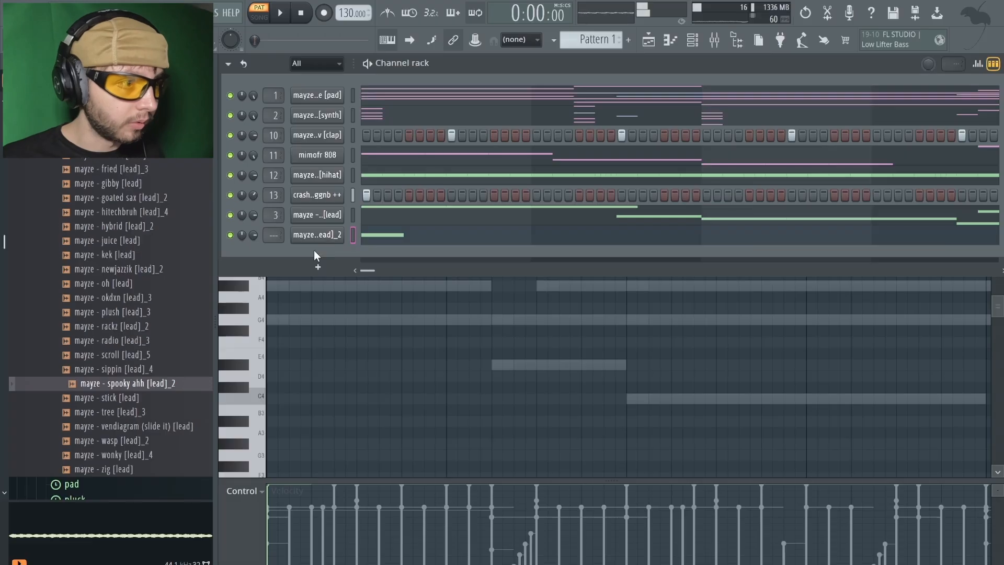
click(314, 243)
click(337, 119)
click(414, 212)
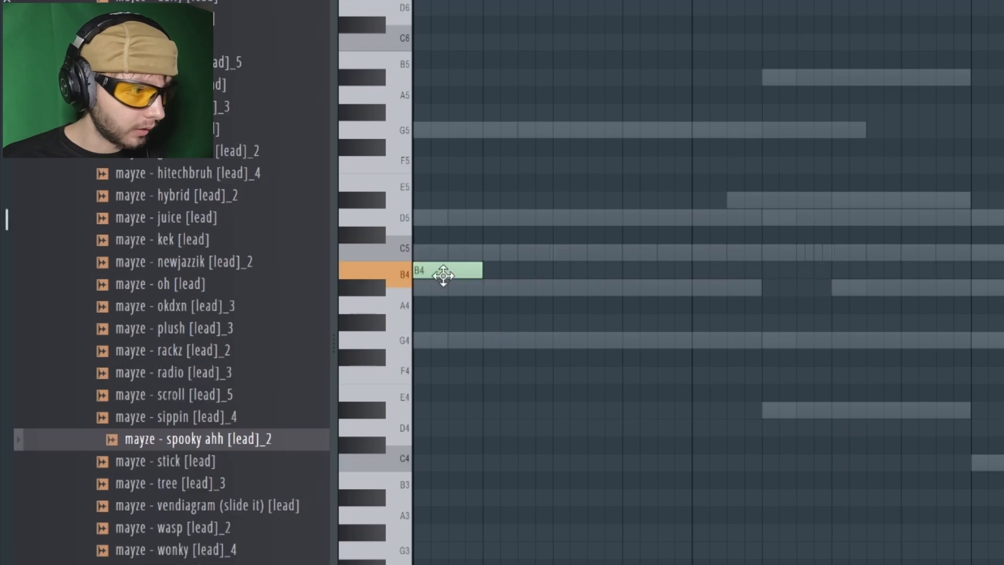
Write the countermelody from short A#4, C5, D5, G4 and D#4 notes and repeat it through bar 8
mouse_move(443, 275)
mouse_down()
mouse_move(443, 306)
mouse_move(439, 285)
mouse_up()
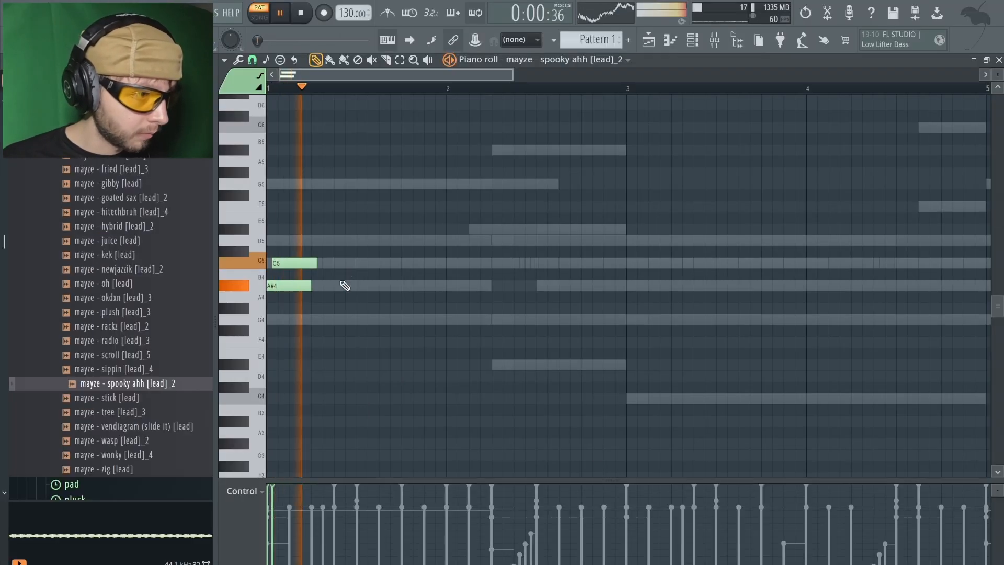
click(317, 324)
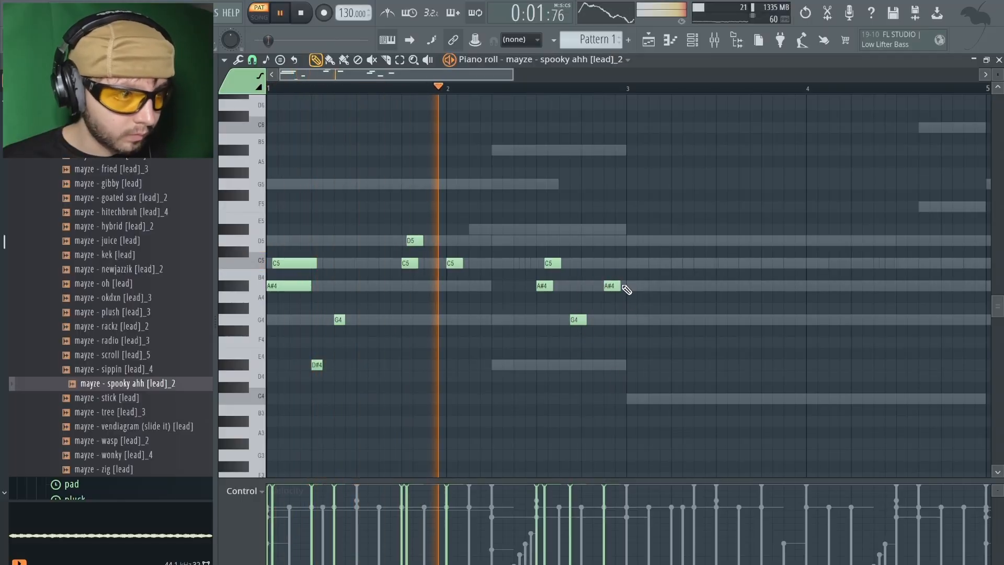
click(627, 286)
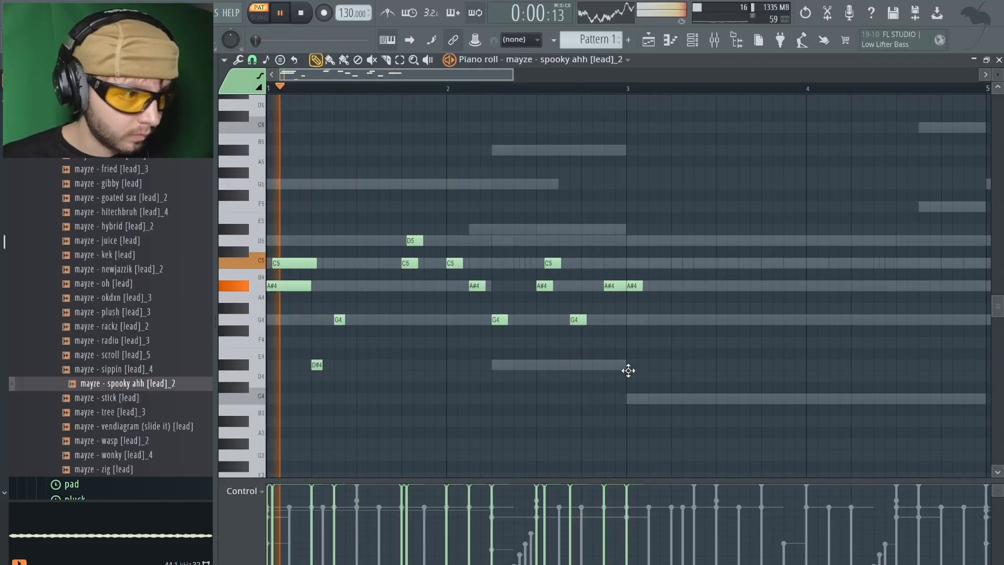
click(522, 286)
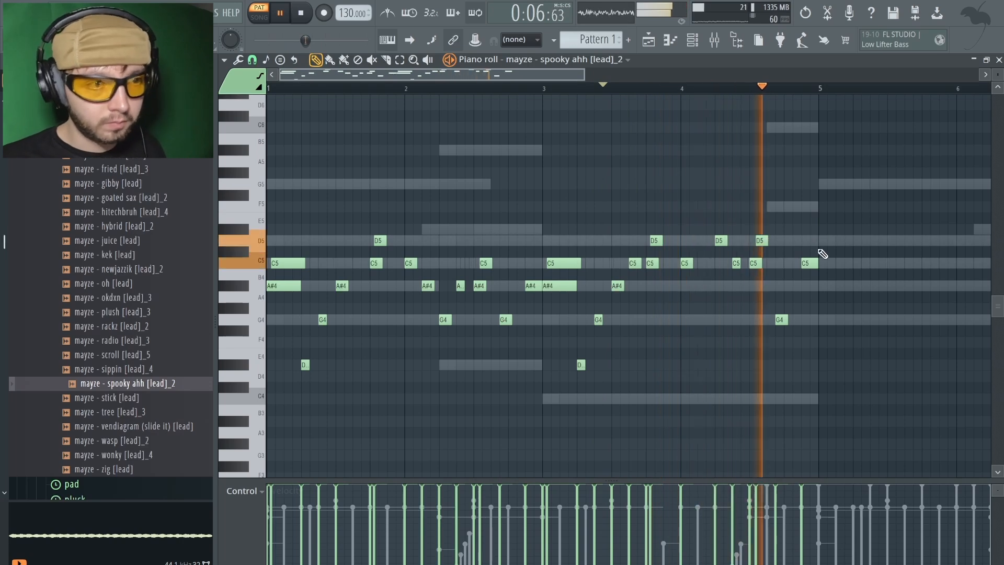
scroll(481, 168, down, 4)
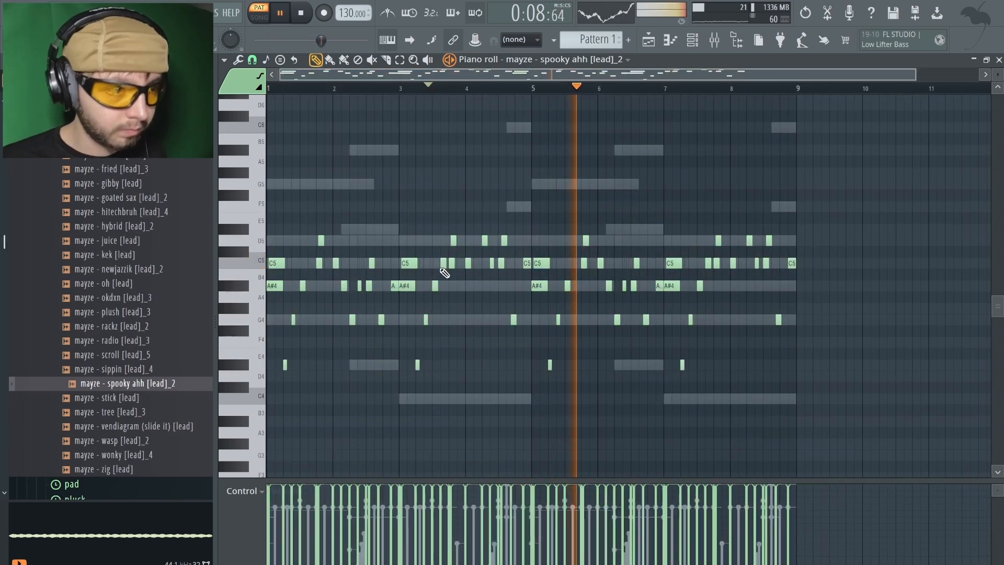
Raise all the D#4 notes in the countermelody to A#4
drag(285, 363, 732, 380)
key(Up)
key(Up)
key(Up)
key(Up)
key(Up)
key(Up)
key(Up)
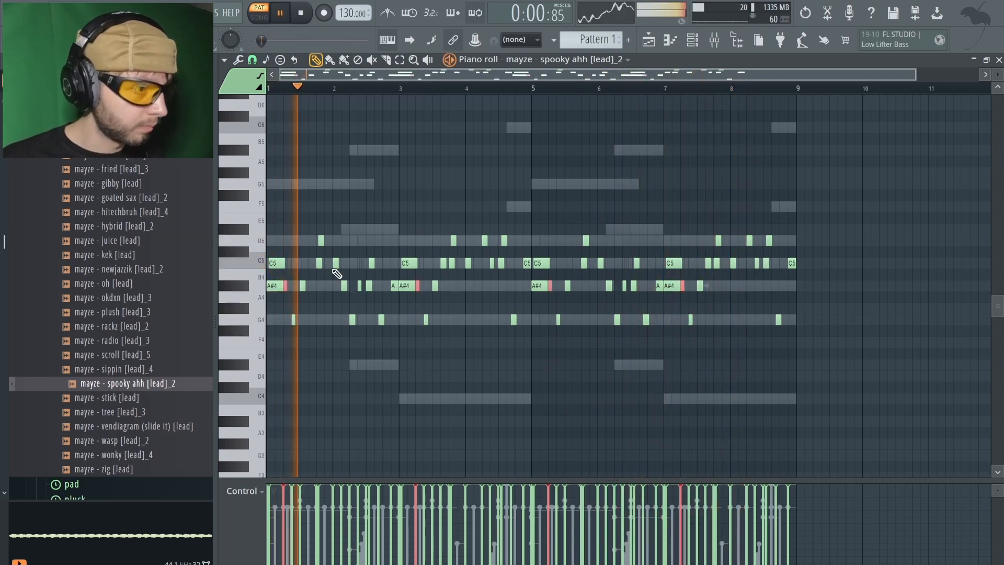
scroll(292, 296, up, 5)
ctrl+click(413, 182)
drag(437, 78, 421, 80)
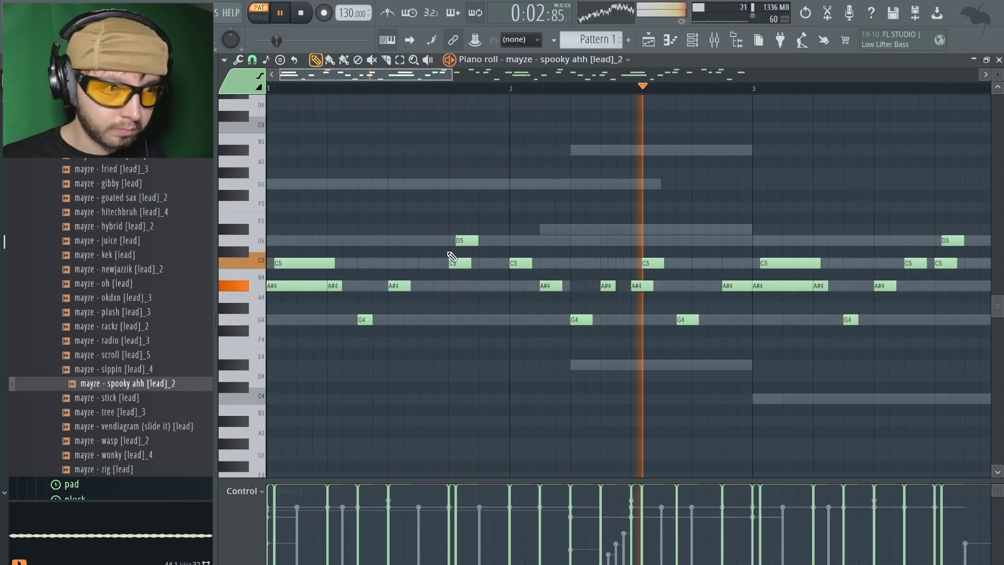
Transpose all countermelody notes up one octave
scroll(471, 243, down, 3)
key(ctrl+a)
right_click(491, 229)
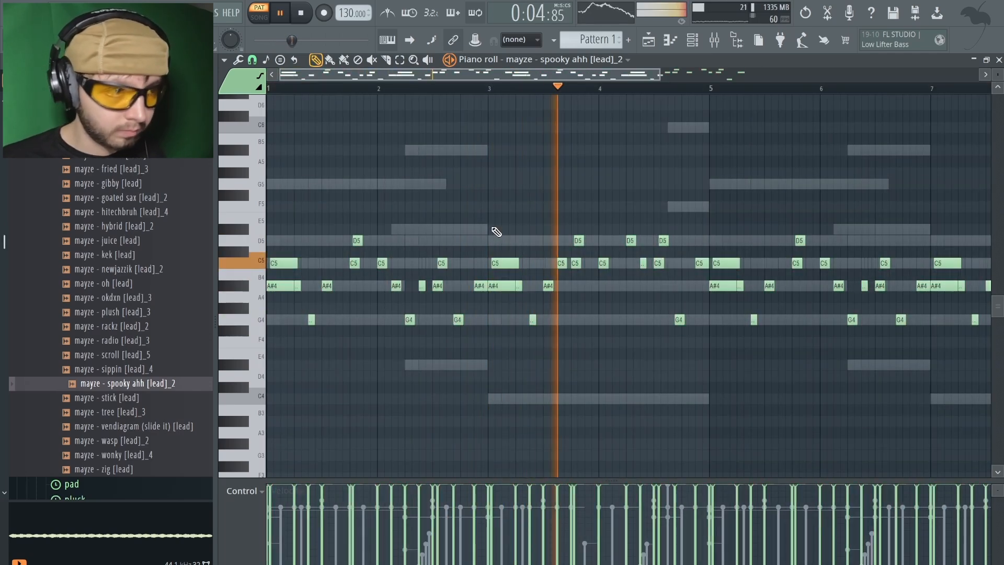
key(ctrl+a)
key(ctrl+Up)
right_click(552, 251)
scroll(575, 260, down, 2)
key(ctrl+a)
right_click(595, 268)
scroll(595, 267, up, 1)
key(ctrl+a)
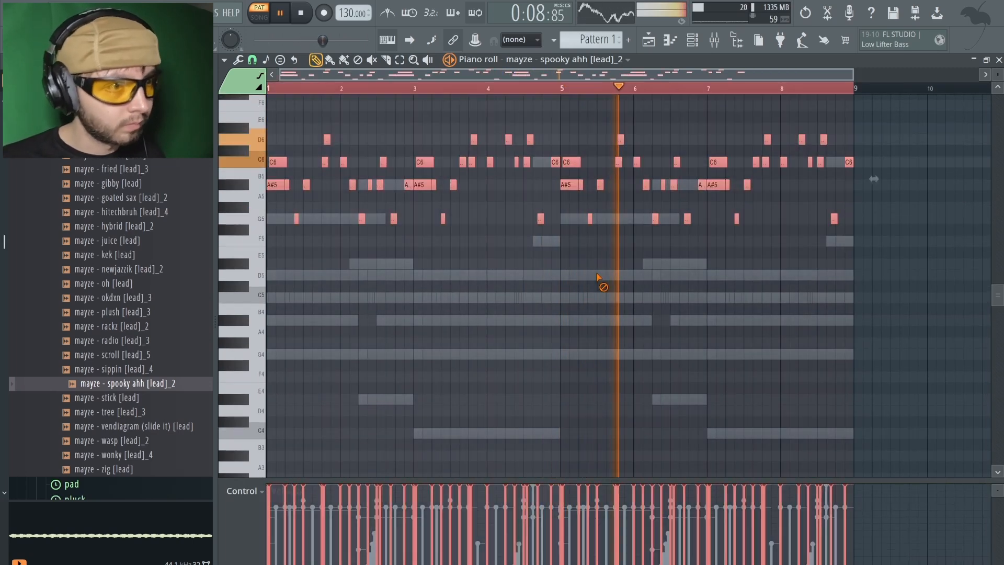
right_click(598, 280)
scroll(598, 280, up, 3)
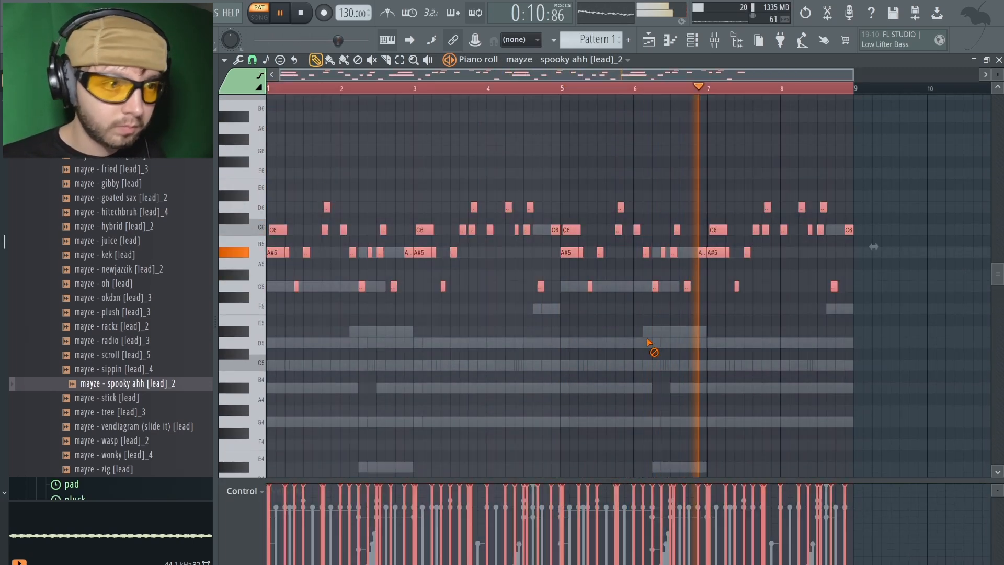
key(ctrl+a)
right_click(835, 272)
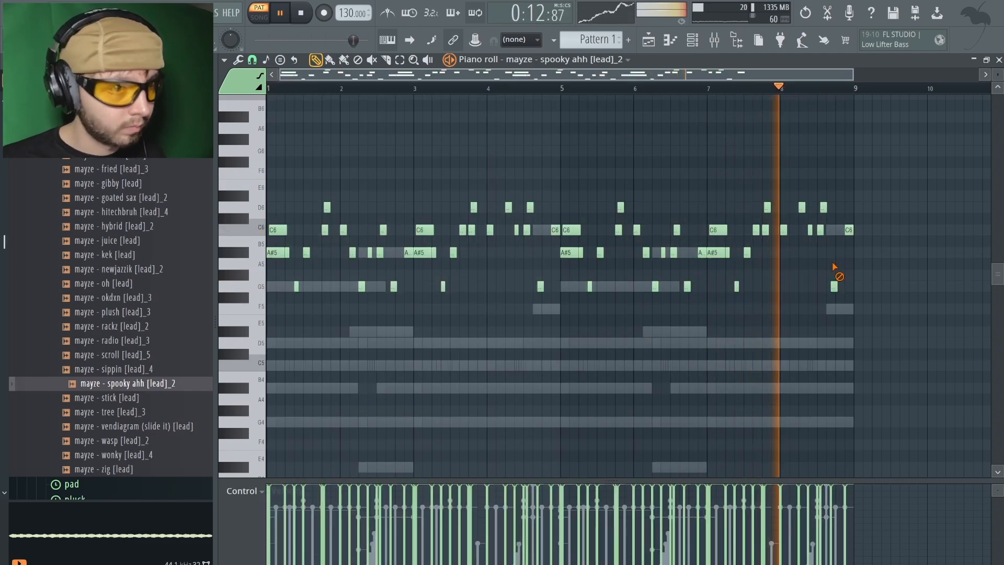
scroll(270, 276, up, 2)
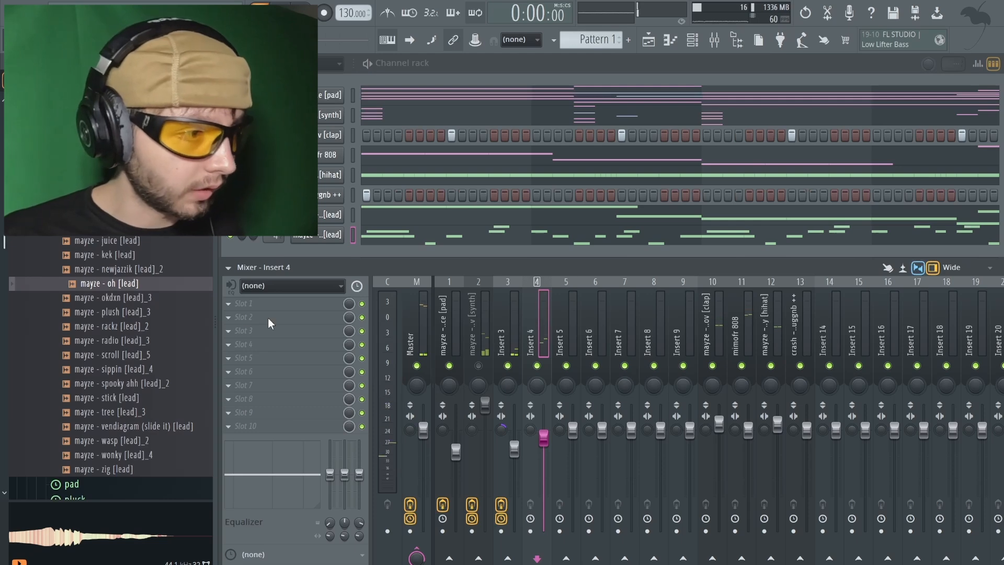
Add ShaperBox 3 to the fourth effect slot of Insert 4 and load the Slow Back Stop preset
click(314, 345)
click(675, 341)
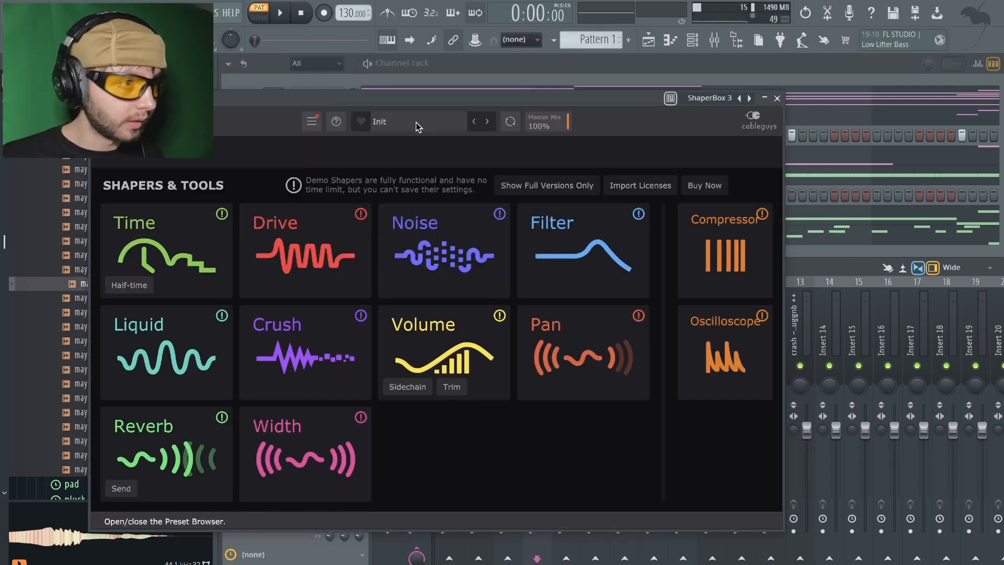
click(418, 125)
click(306, 217)
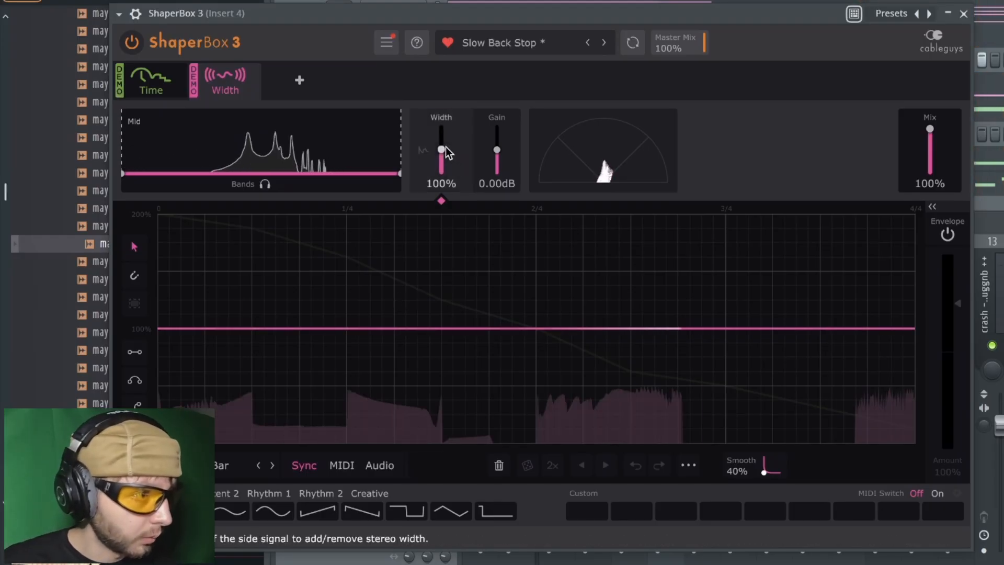
Set ShaperBox's Width shaper to 148% and add a Pan shaper with a 19.7 ms Haas range
mouse_move(445, 147)
mouse_down()
mouse_move(444, 137)
mouse_move(445, 154)
mouse_up()
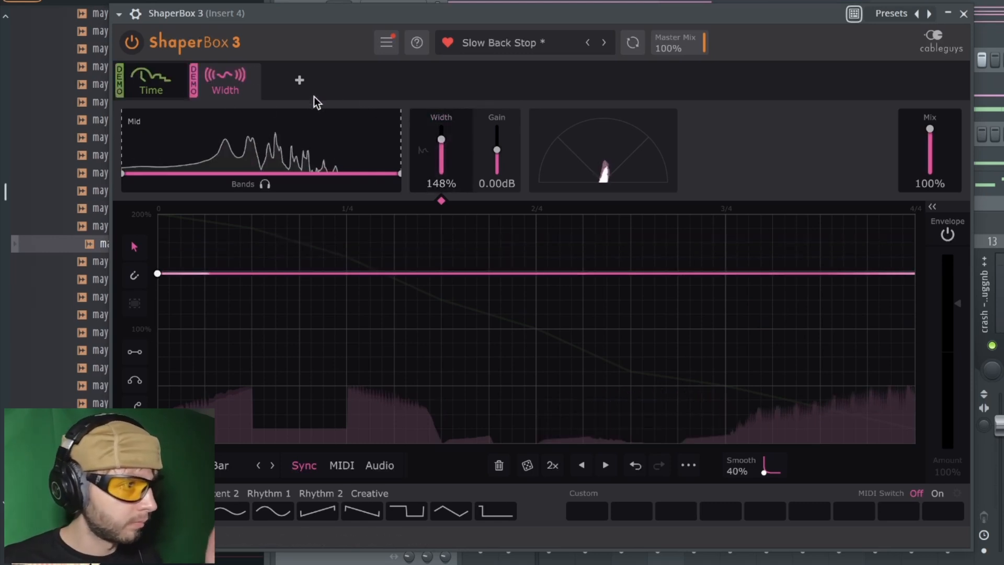
click(300, 84)
click(715, 342)
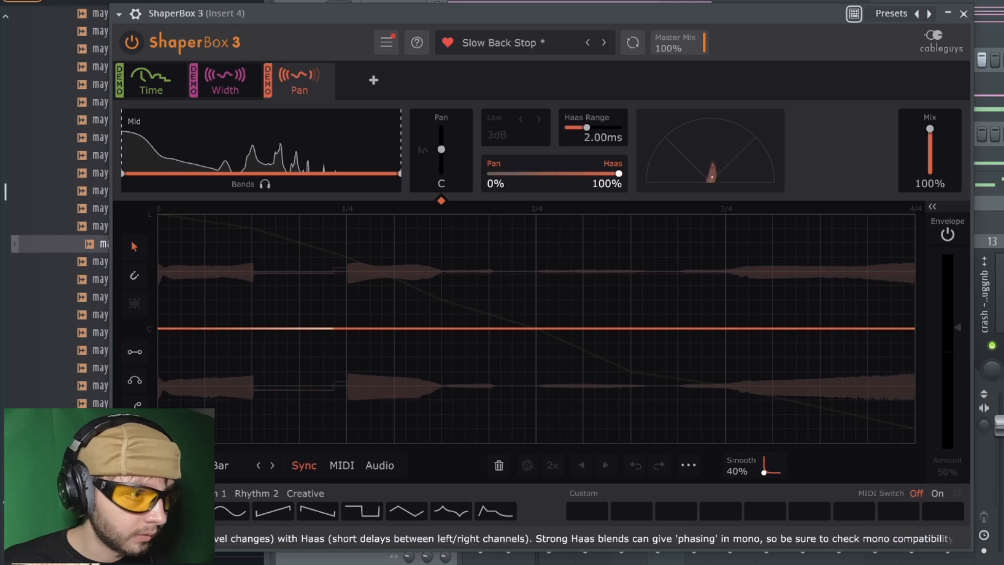
drag(593, 127, 608, 127)
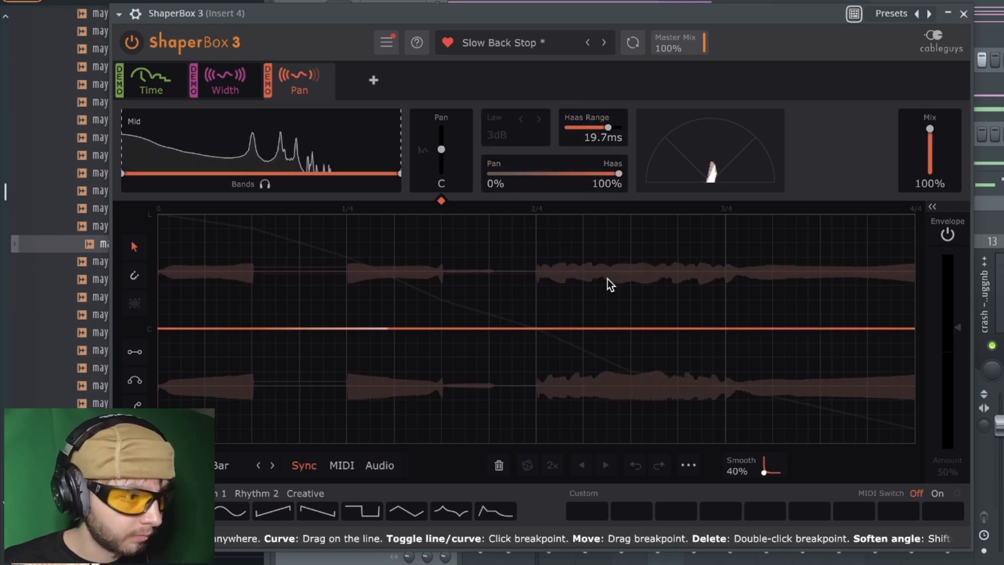
Shape the pan curve with a hard-left peak near 1/4 and centre at 2/4, and set the Haas range to 0.73 ms
mouse_move(539, 335)
mouse_down()
mouse_move(541, 233)
mouse_move(540, 327)
mouse_up()
drag(336, 263, 351, 216)
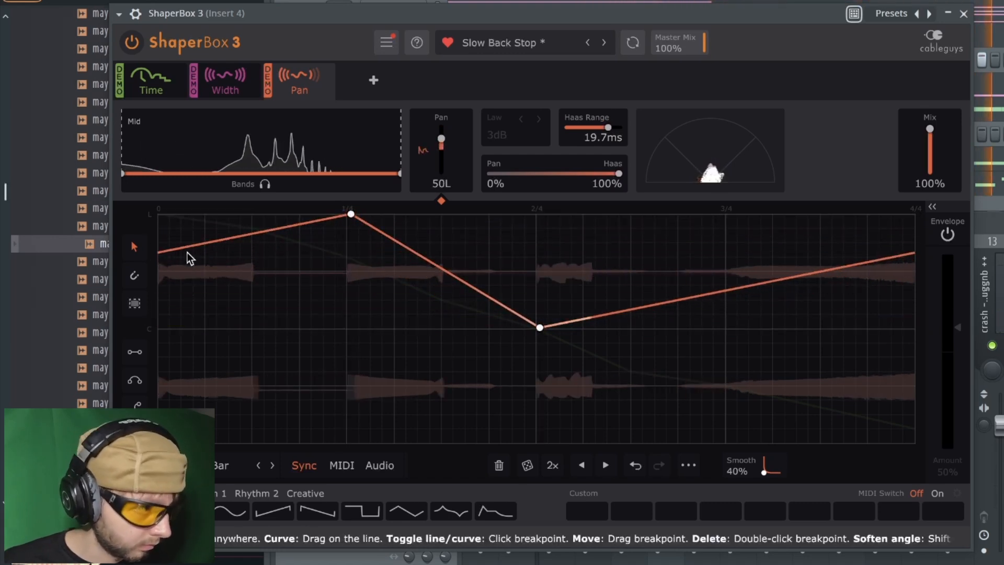
drag(159, 253, 157, 329)
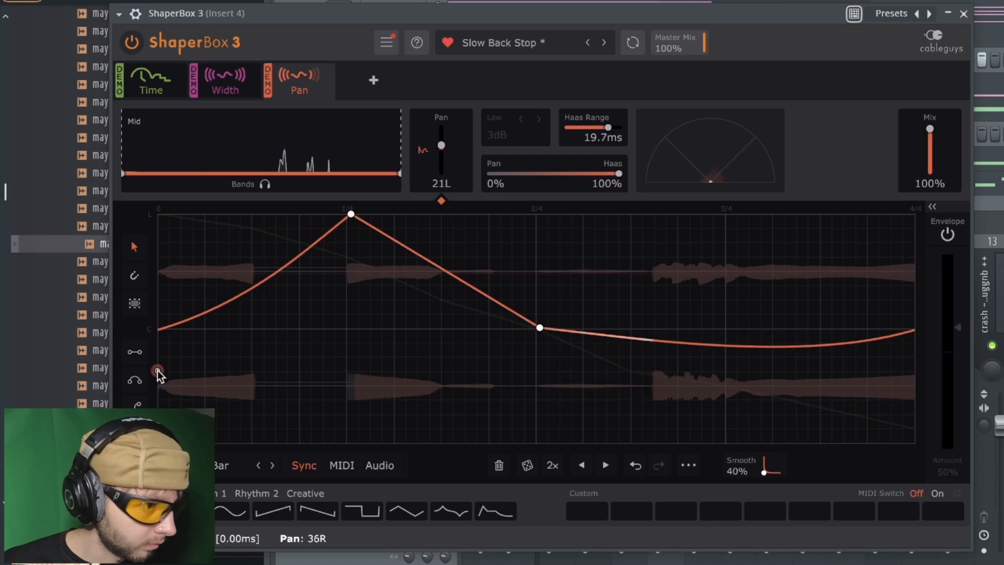
drag(607, 128, 582, 128)
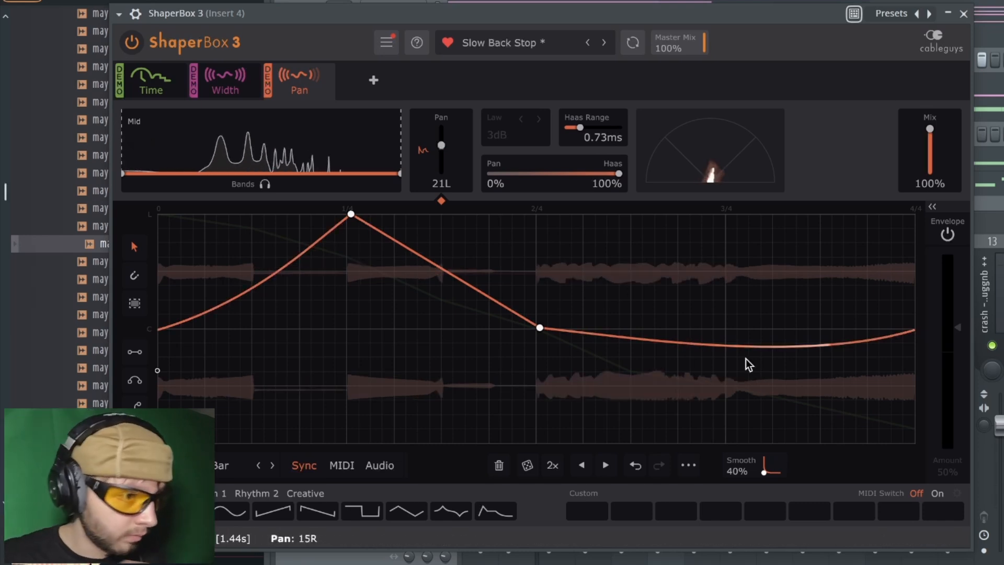
drag(770, 405, 771, 443)
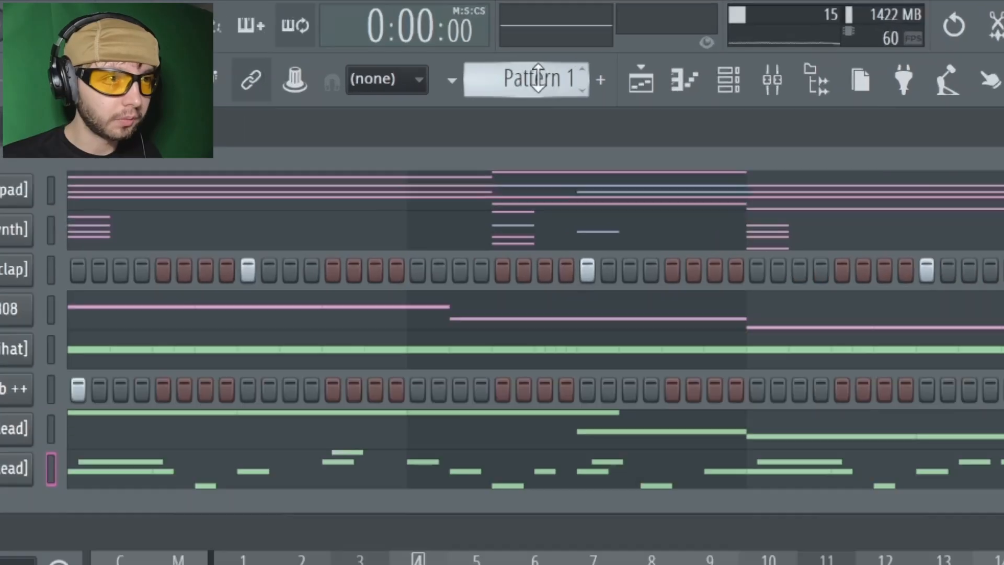
Split Pattern 1 by channel and lay the resulting patterns out on separate playlist tracks through bar 24
right_click(602, 41)
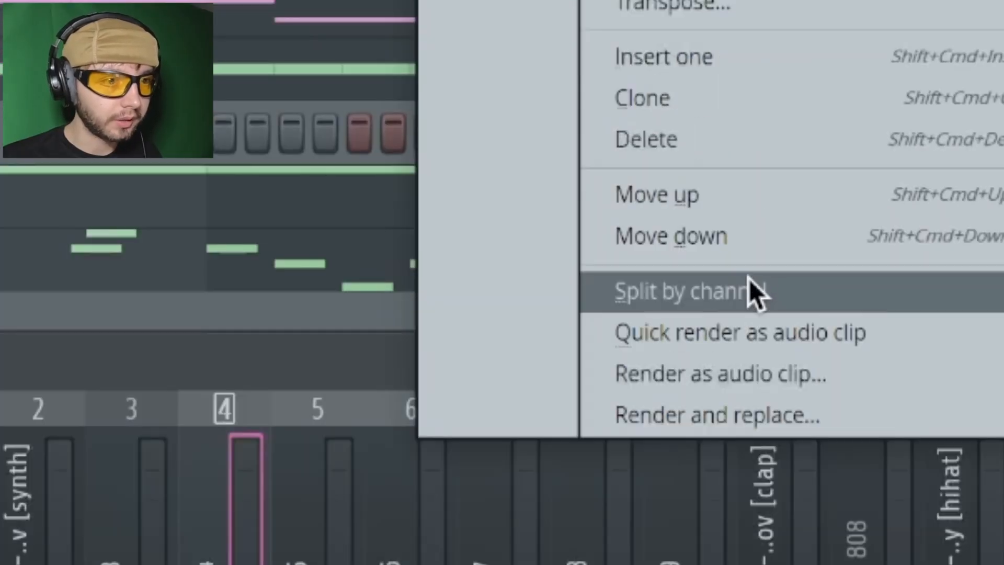
click(701, 246)
click(503, 122)
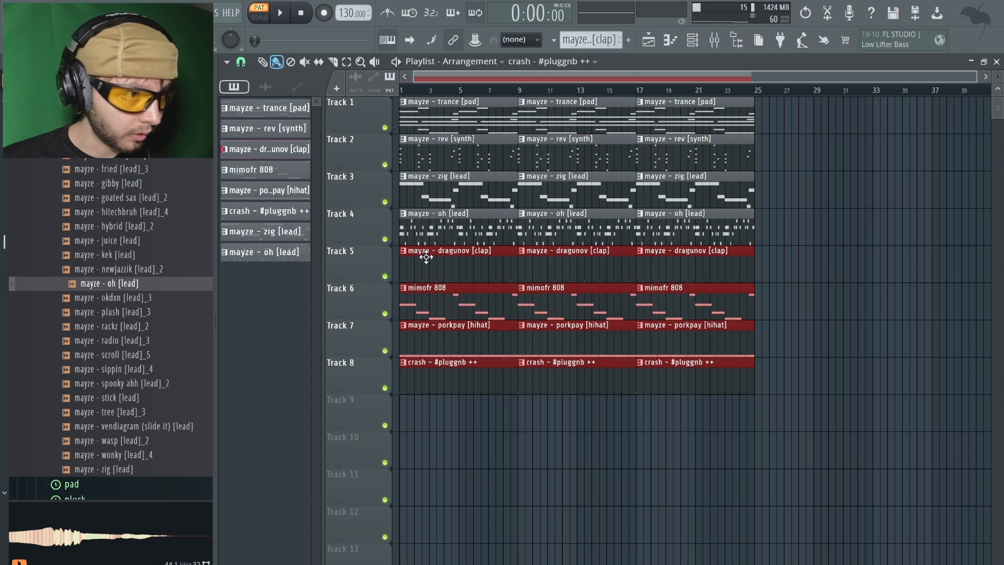
drag(429, 256, 429, 331)
Solo the oh lead's playlist track, arm Insert 4 for recording and render it to an audio clip
ctrl+click(388, 239)
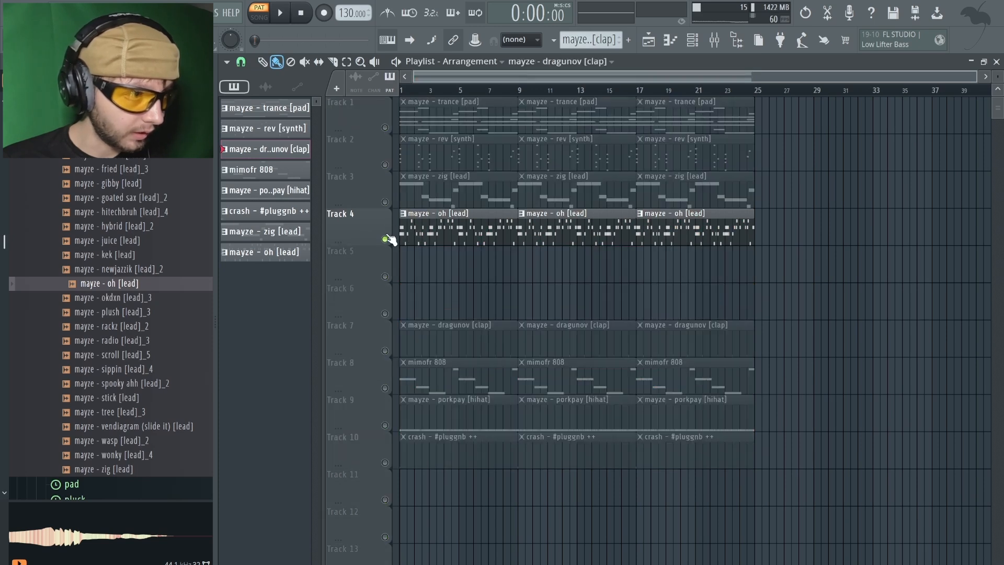
key(l)
key(space)
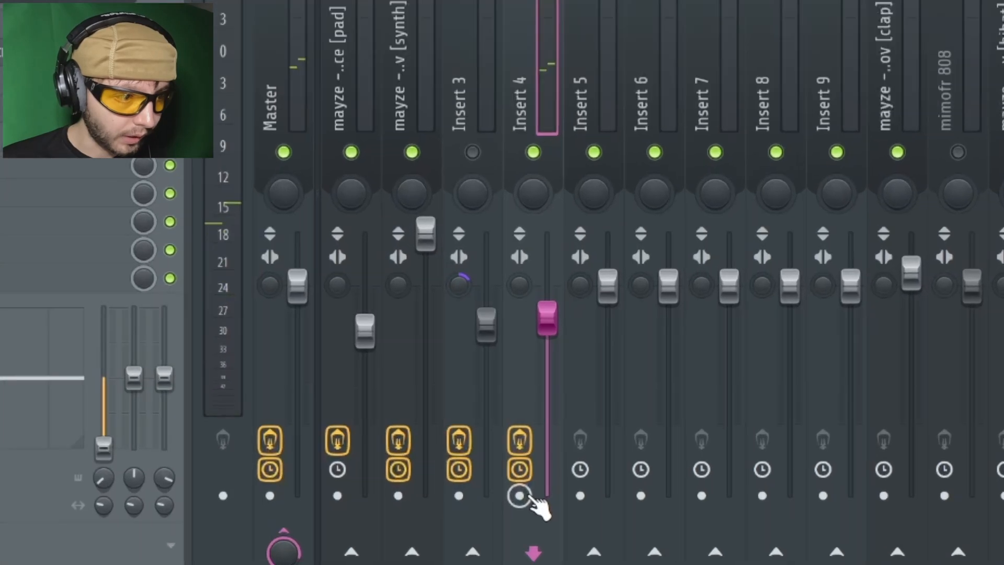
click(520, 495)
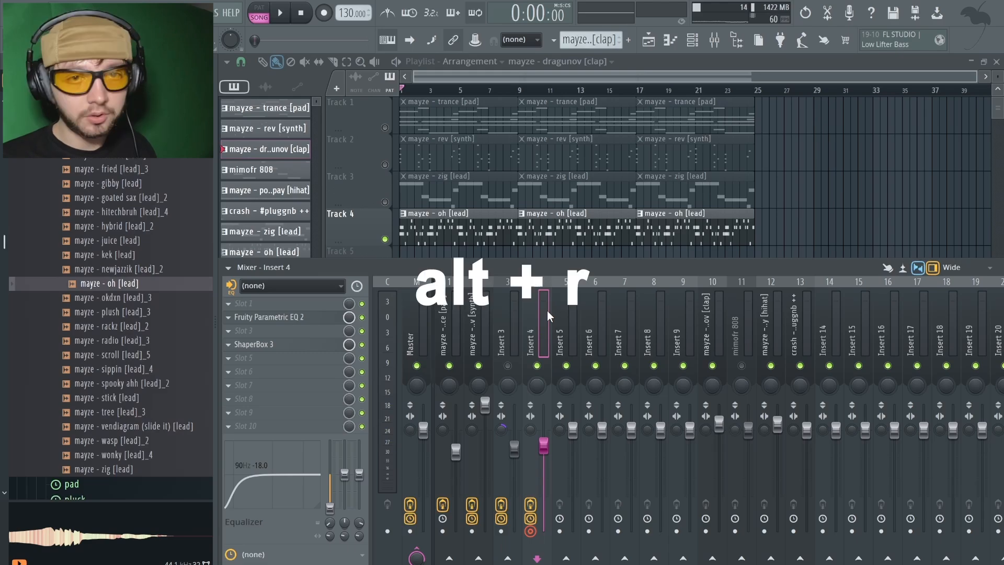
key(alt+r)
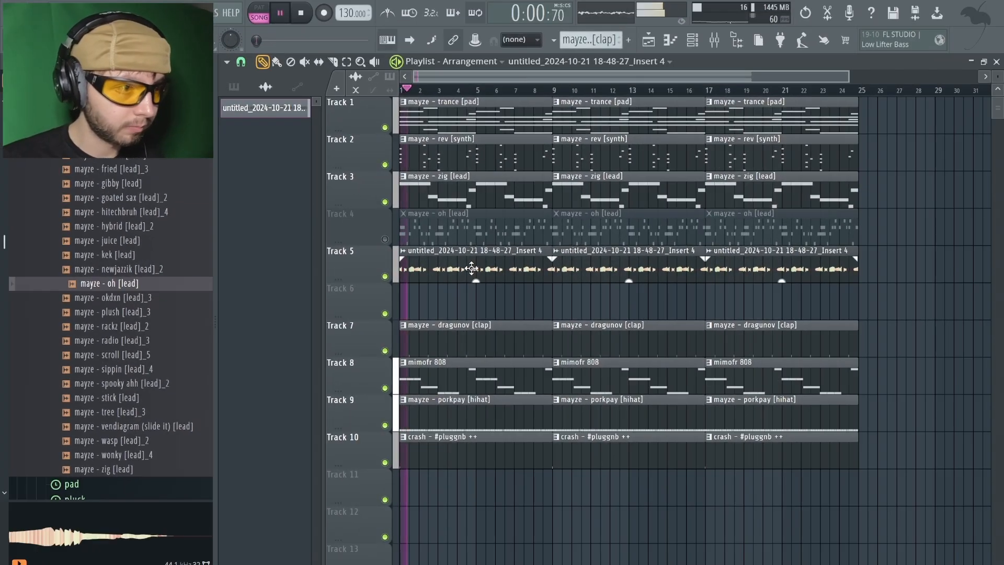
Route the rendered lead audio clip to mixer track 5 and disarm Insert 4
double_click(601, 267)
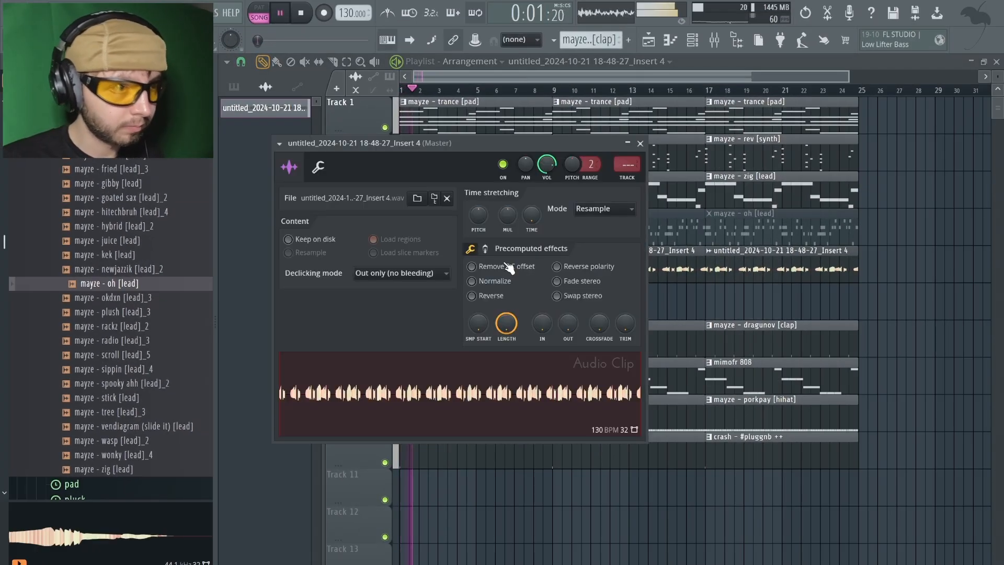
click(635, 178)
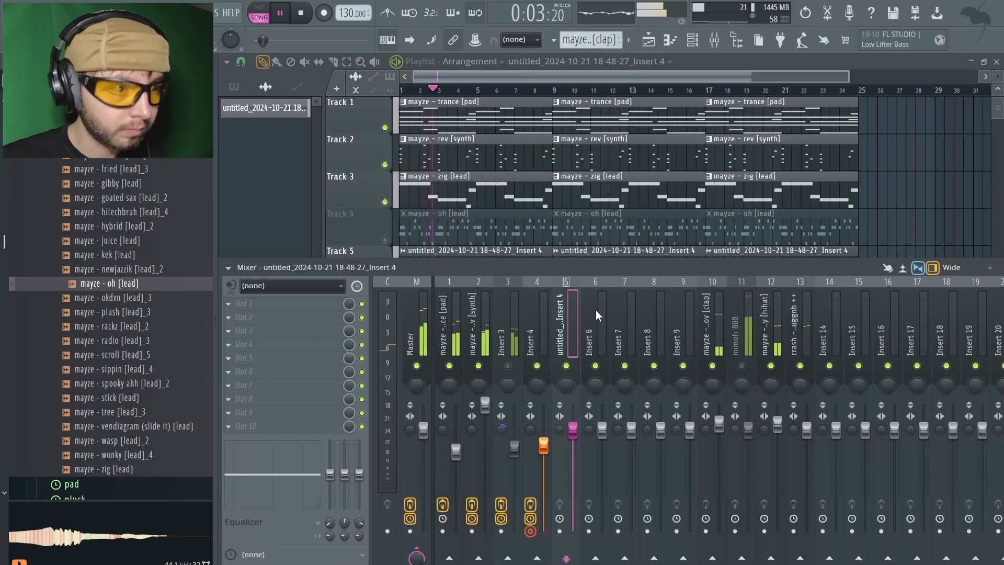
click(536, 540)
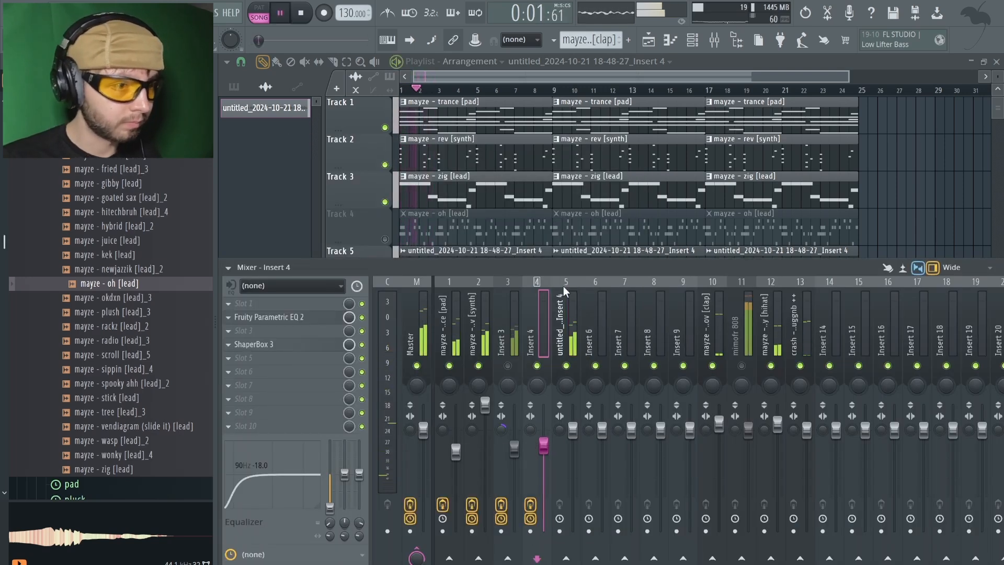
Add kHs Chorus to the rendered lead's mixer track and lower its mix to about 4%
click(564, 312)
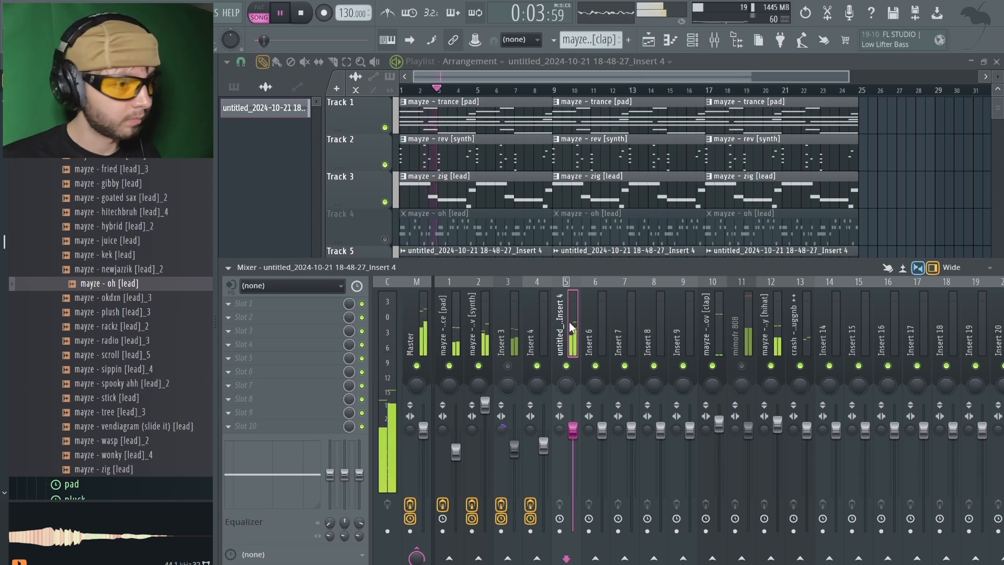
key(space)
click(281, 363)
click(403, 349)
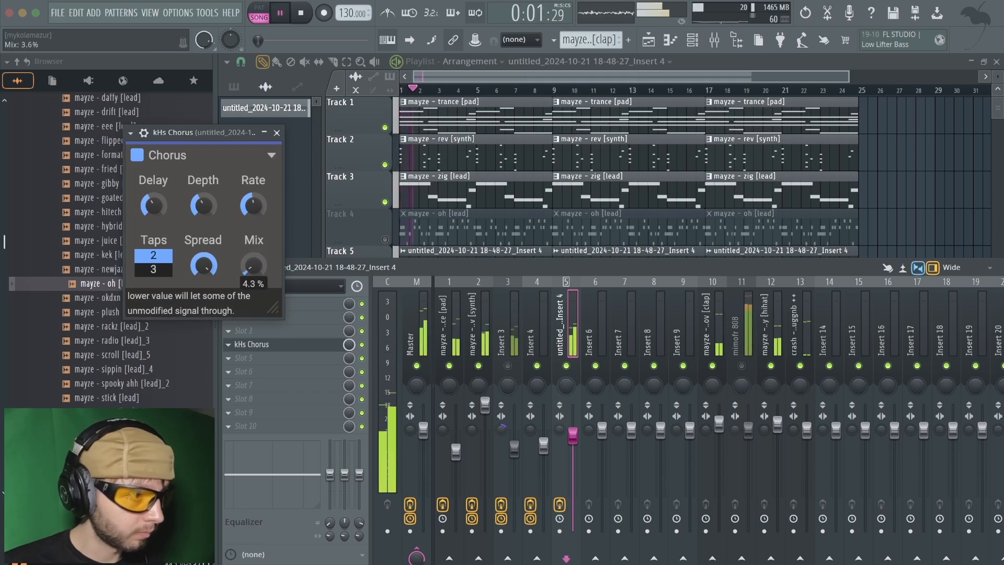
click(276, 137)
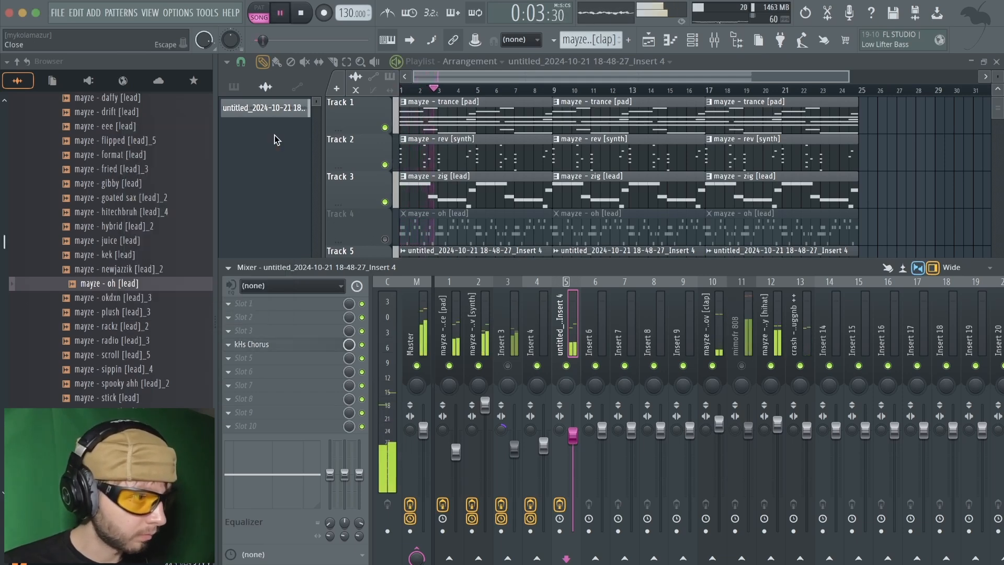
Add kHs Dual Delay to the rendered lead's mixer track and increase its Tone and Spread
click(292, 394)
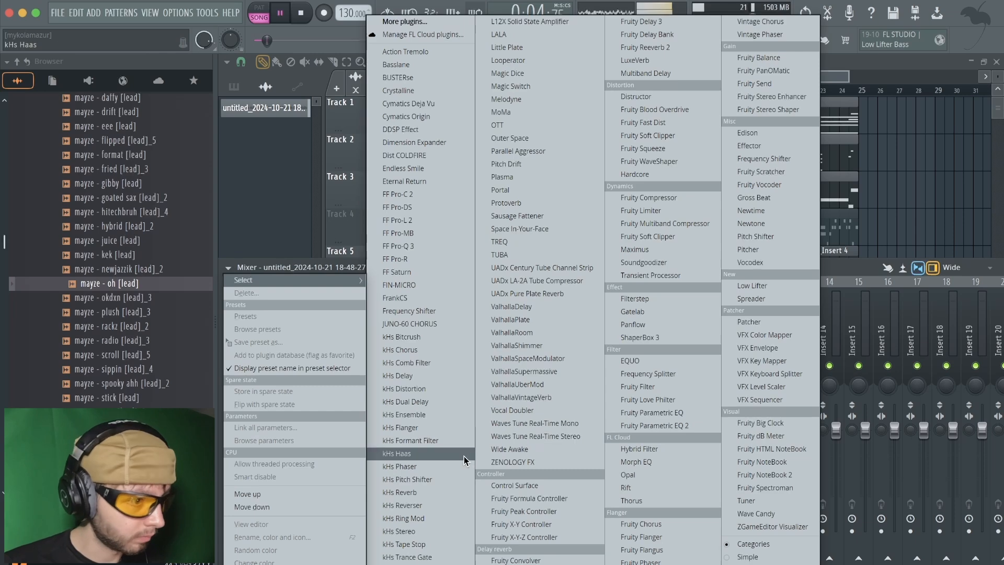
click(442, 402)
click(127, 140)
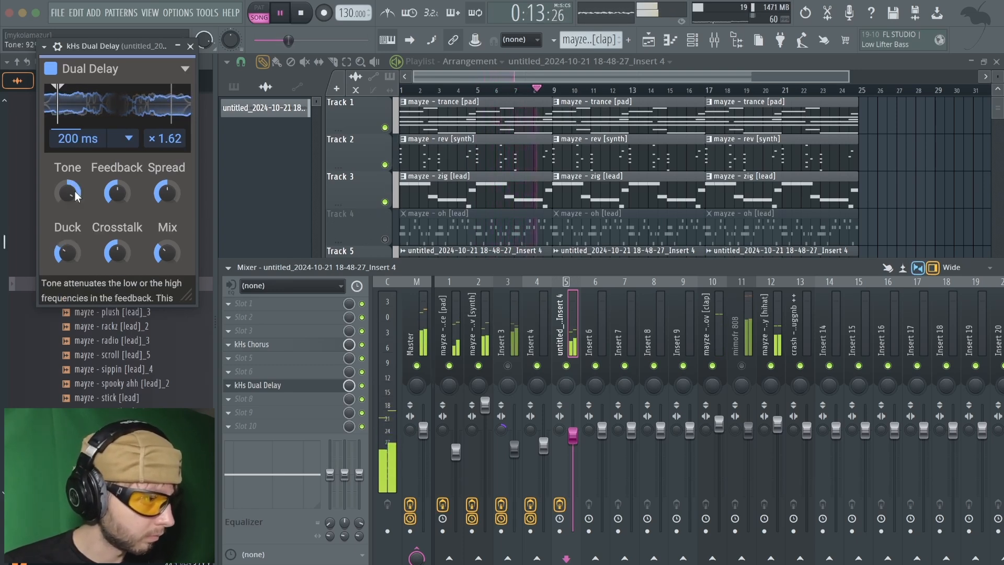
drag(84, 195, 84, 189)
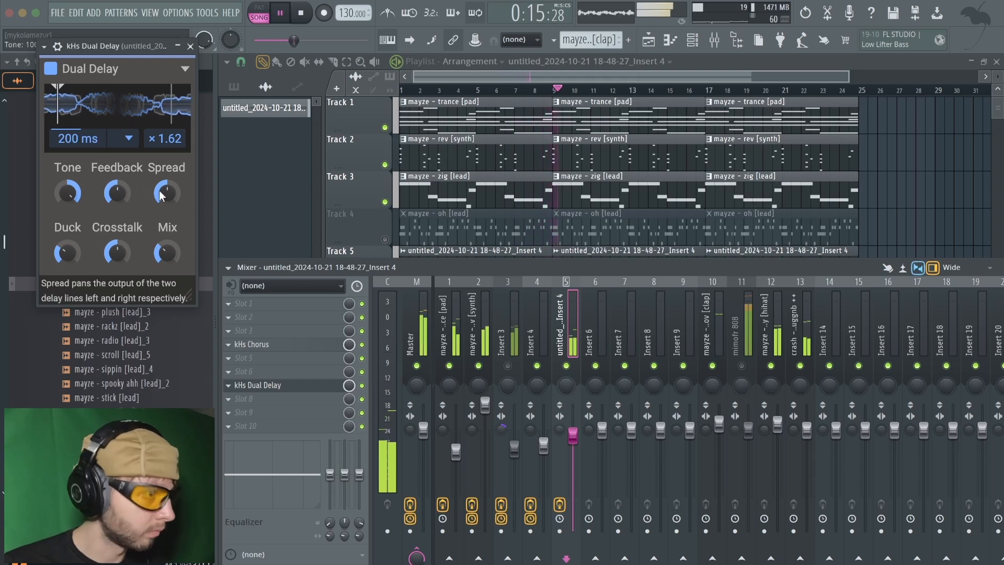
drag(168, 196, 168, 193)
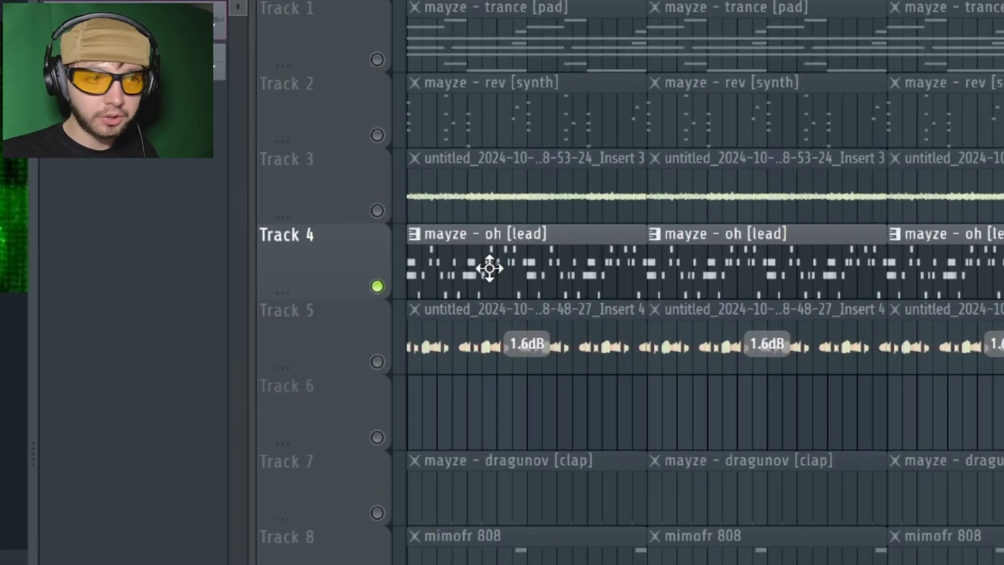
Solo the oh lead's playlist track and open the effect choices for an empty slot on Insert 4
click(520, 258)
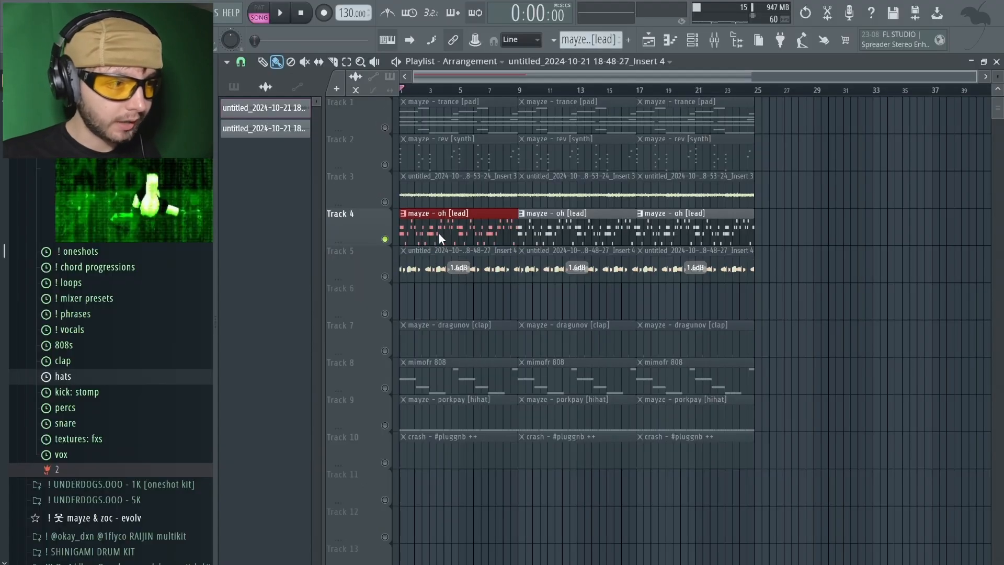
click(426, 259)
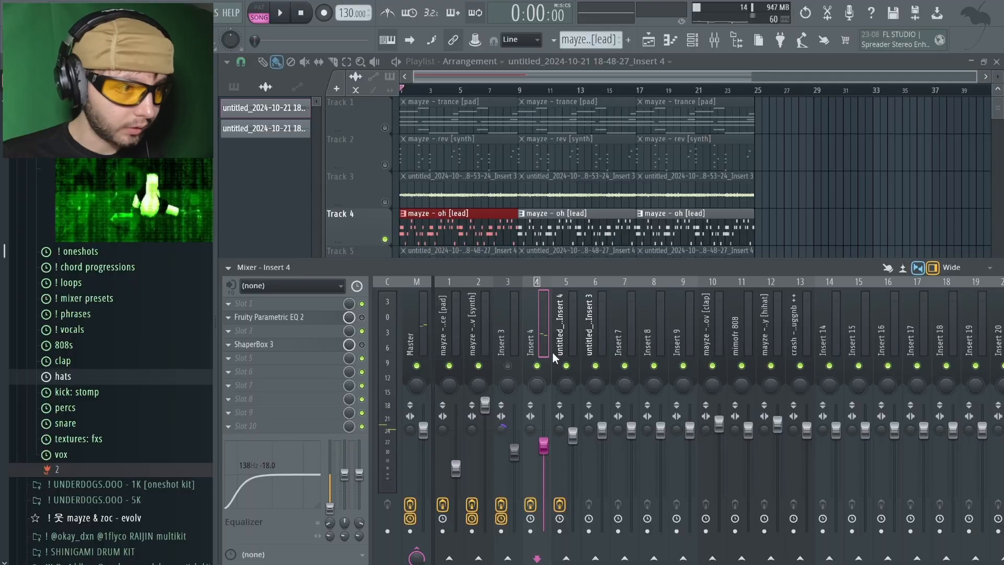
click(297, 376)
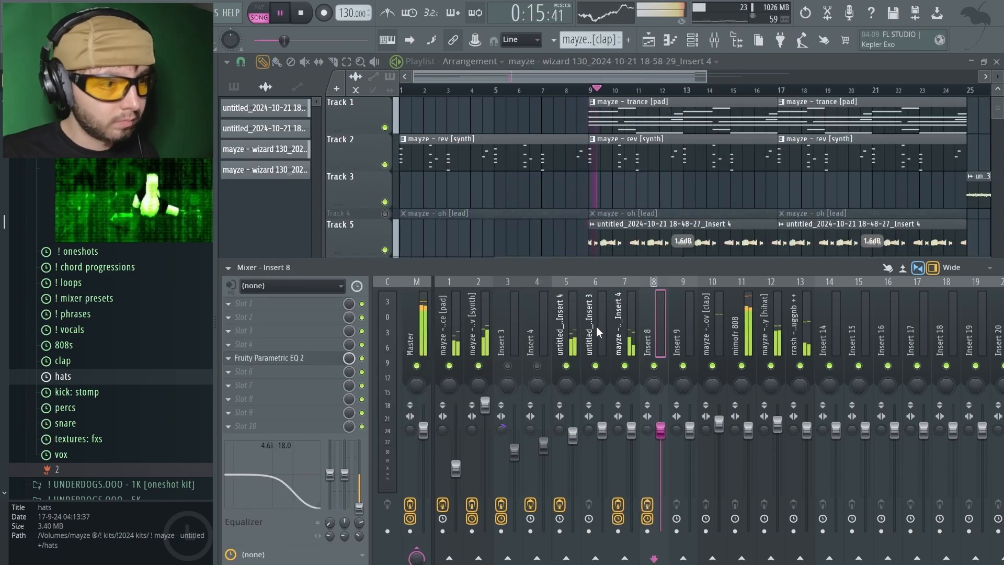
Select mixer tracks 1 through 8 and route them together to Insert 9 as a melody bus
drag(459, 320, 601, 320)
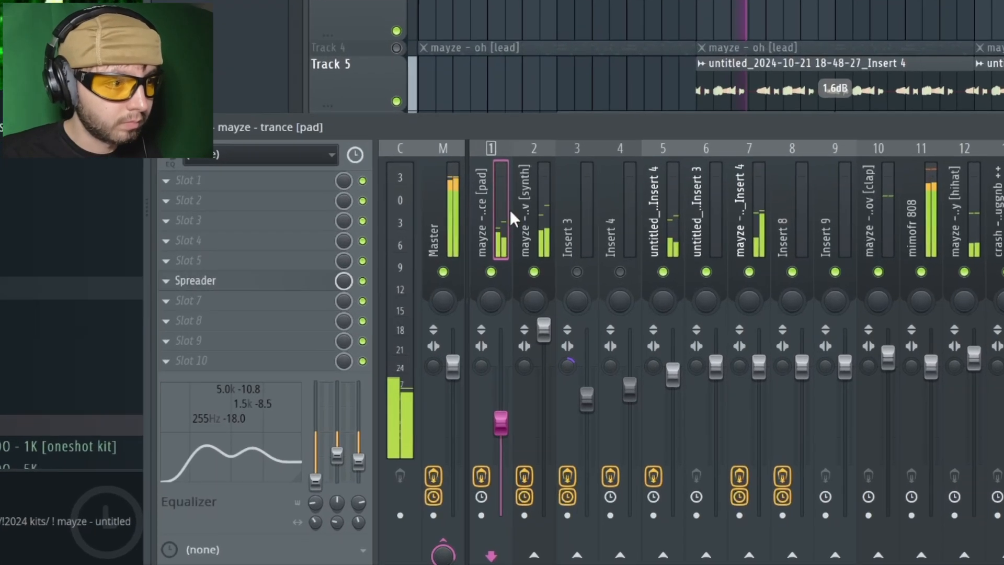
ctrl+shift+click(584, 177)
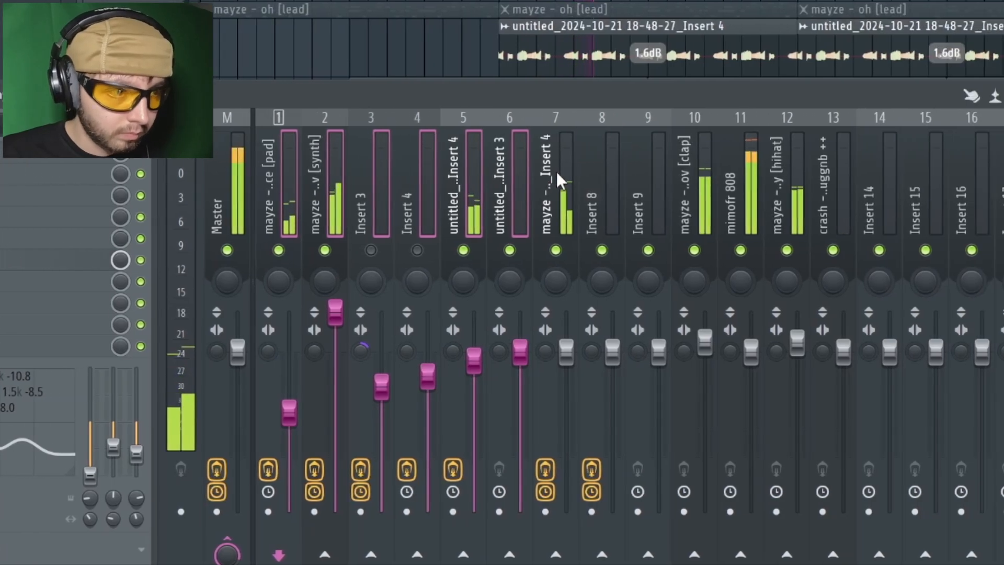
ctrl+shift+click(622, 173)
ctrl+shift+click(668, 169)
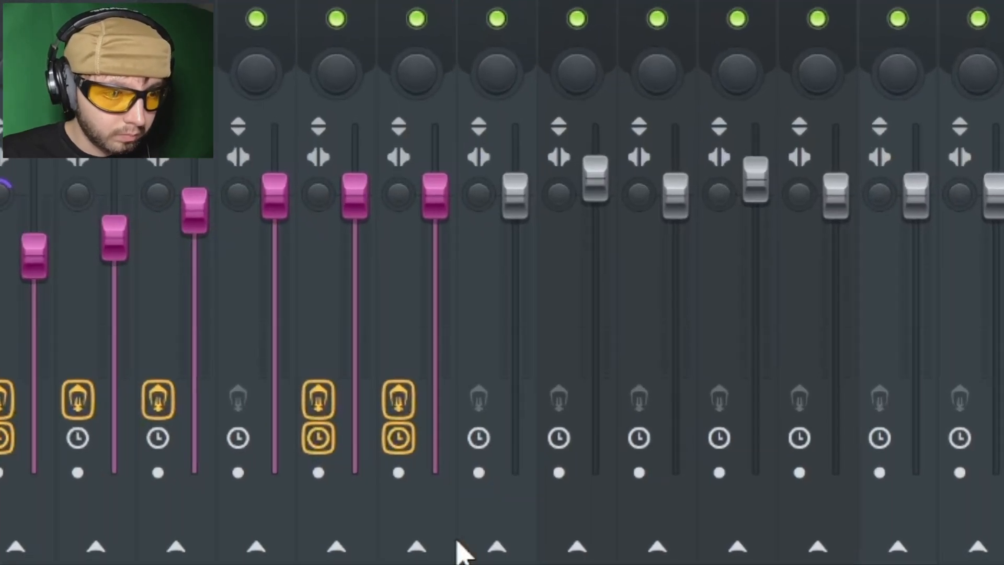
right_click(497, 545)
click(570, 511)
click(627, 183)
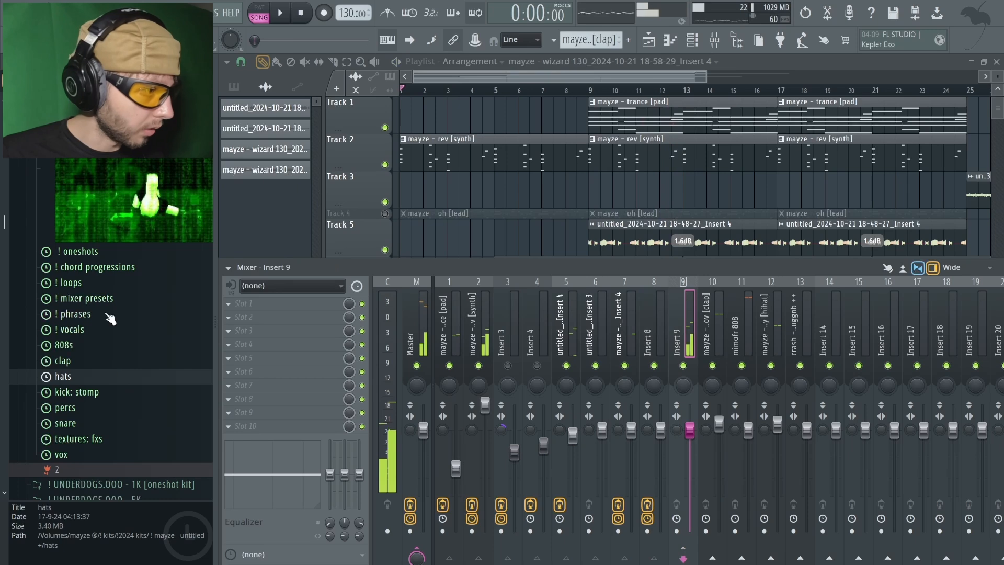
Load the melody master - light mixer preset on Insert 9, and add Fruity Convolver in slot 10 with the next preset
click(86, 298)
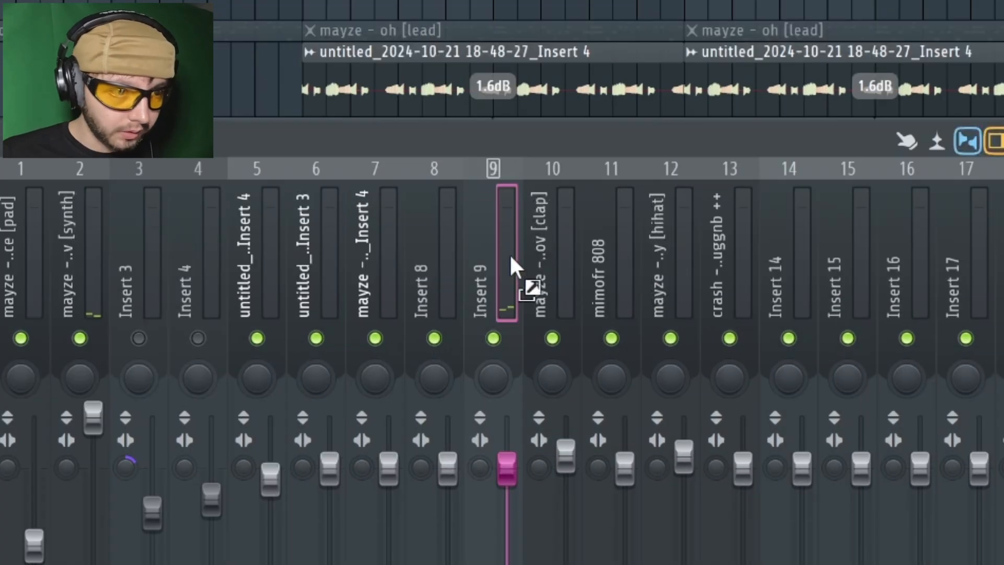
drag(511, 256, 507, 256)
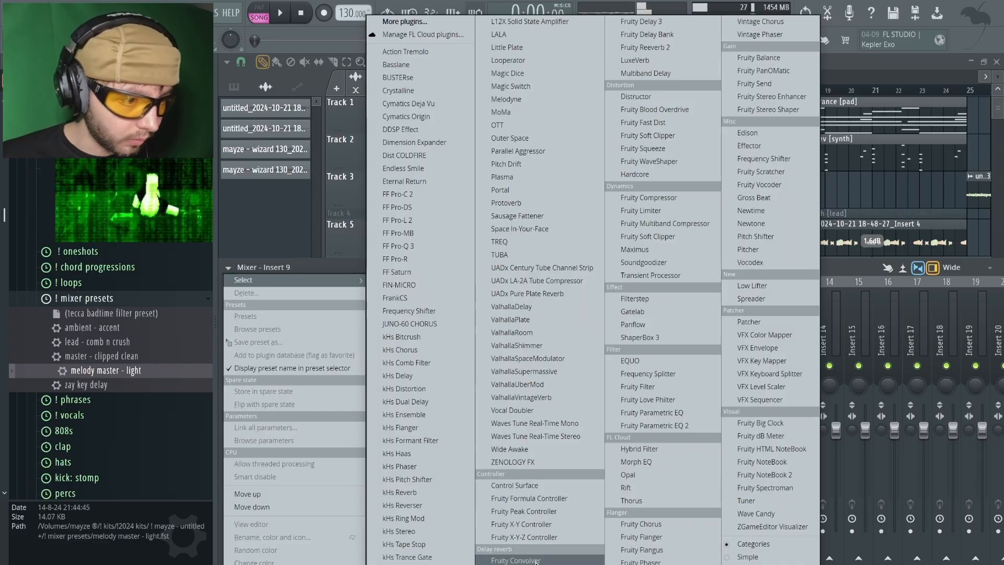
click(535, 558)
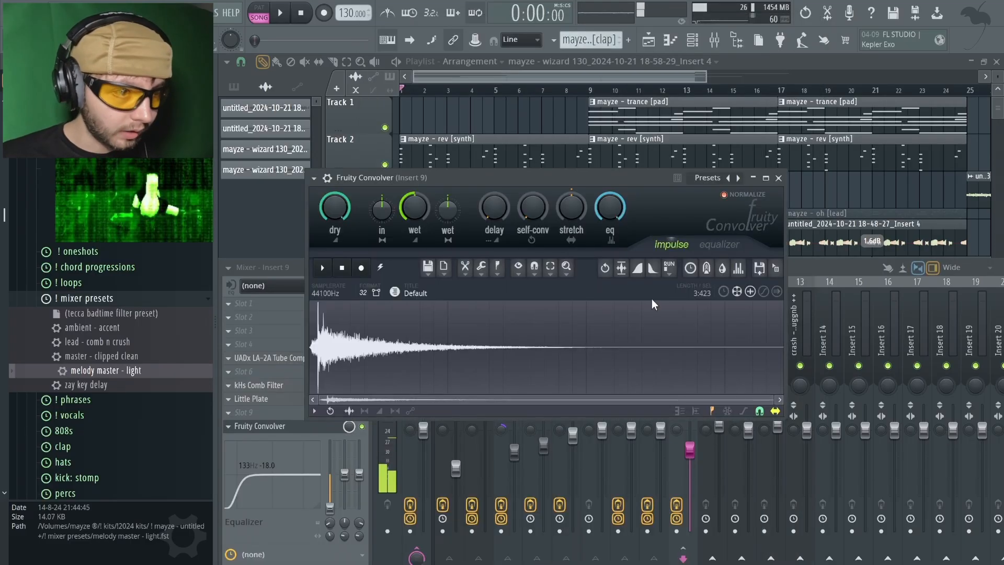
click(739, 178)
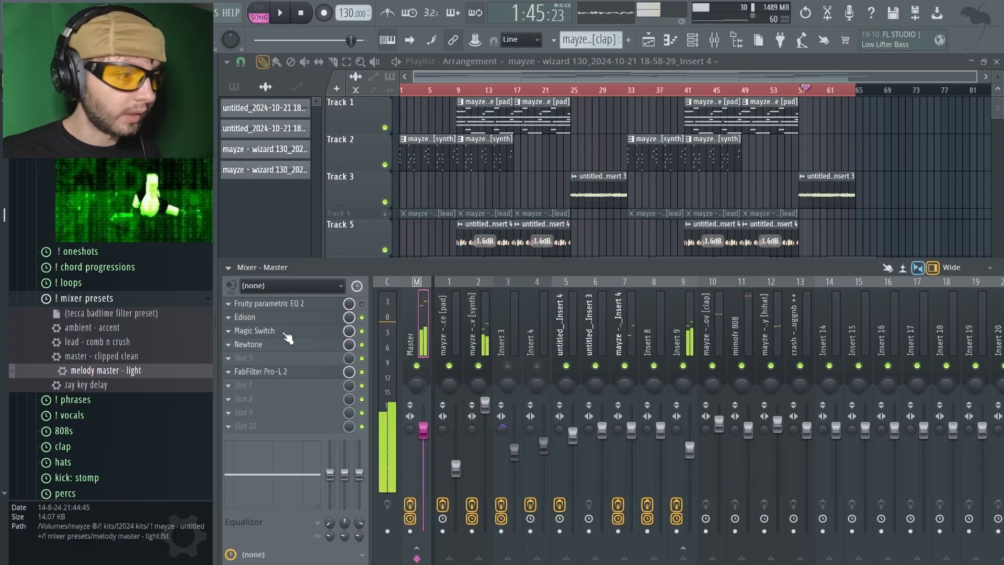
Lower the mix of Magic Switch on the Master track and close the plugin
click(285, 332)
drag(182, 116, 580, 184)
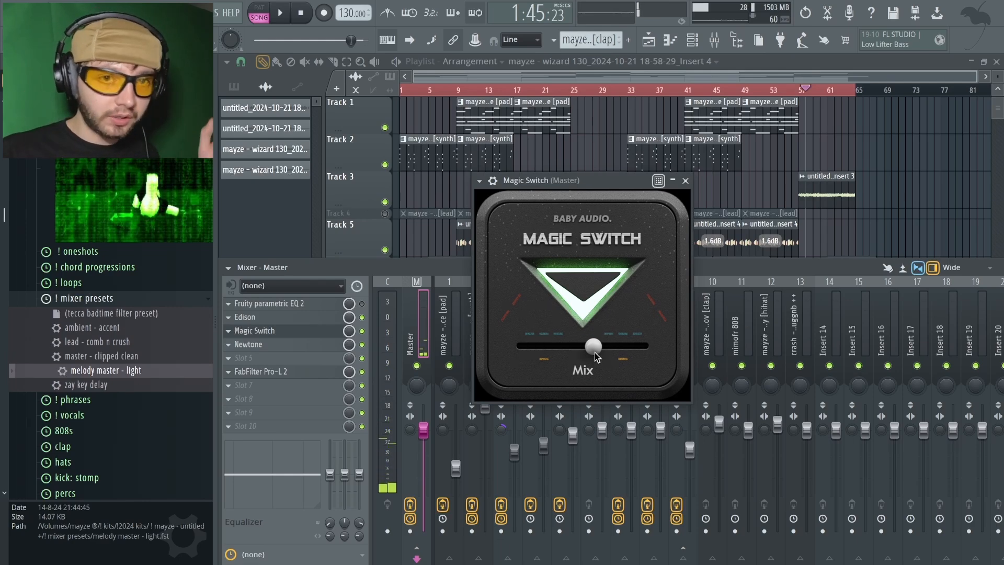
drag(595, 352, 507, 356)
drag(444, 365, 464, 364)
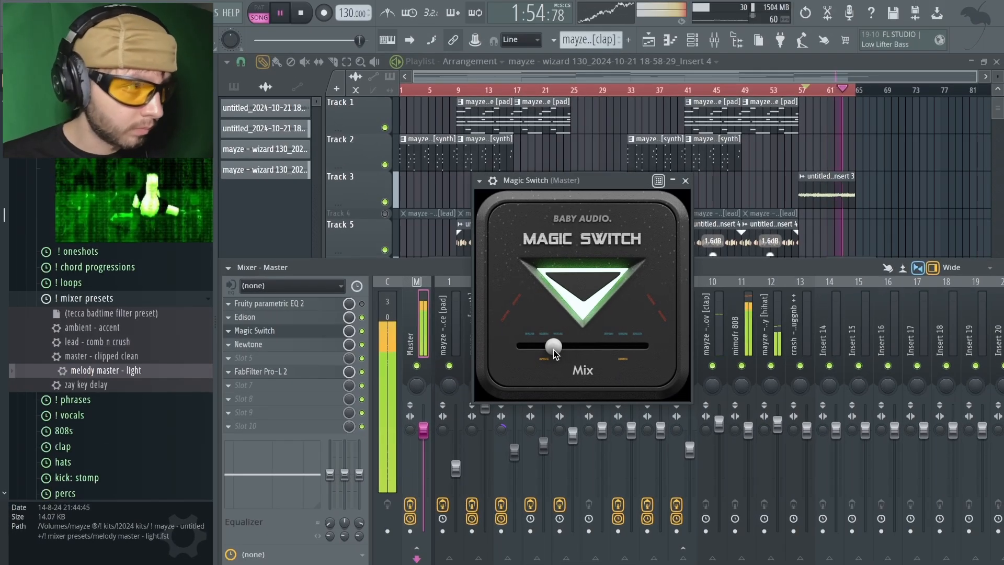
click(686, 181)
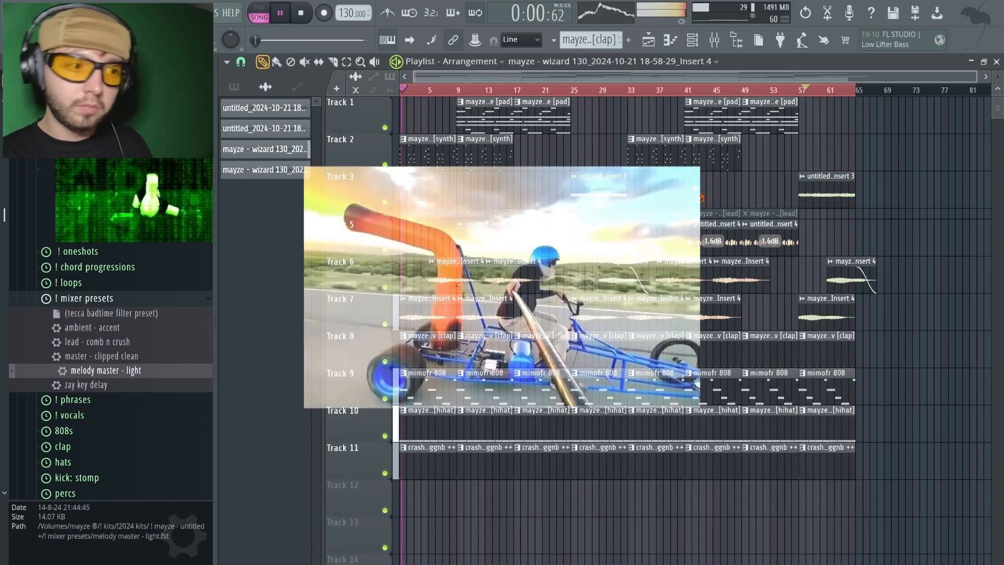